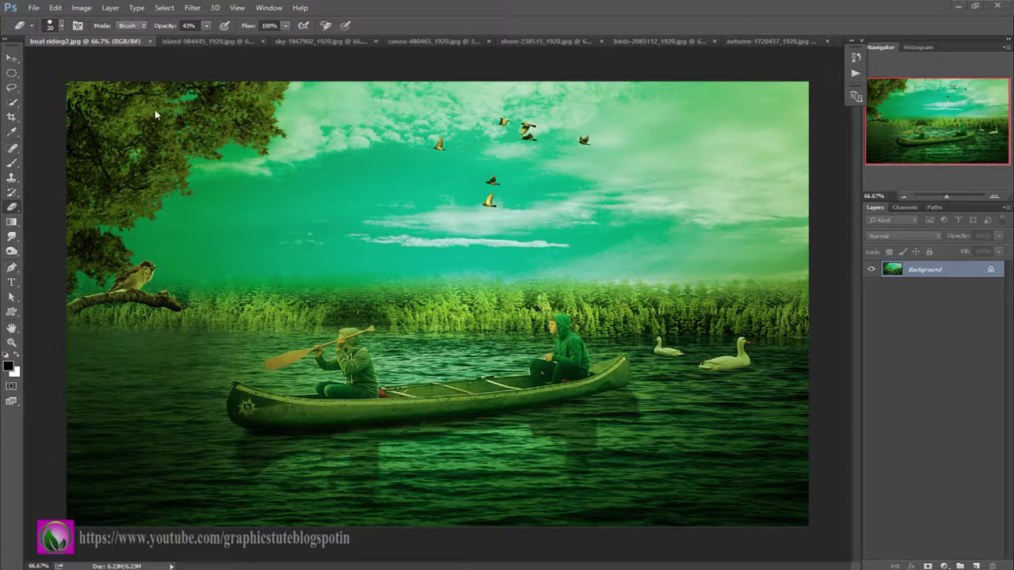
Unlock the island photo's Background and add a gradient mask hiding the sky and island above the horizon
left_click(187, 41)
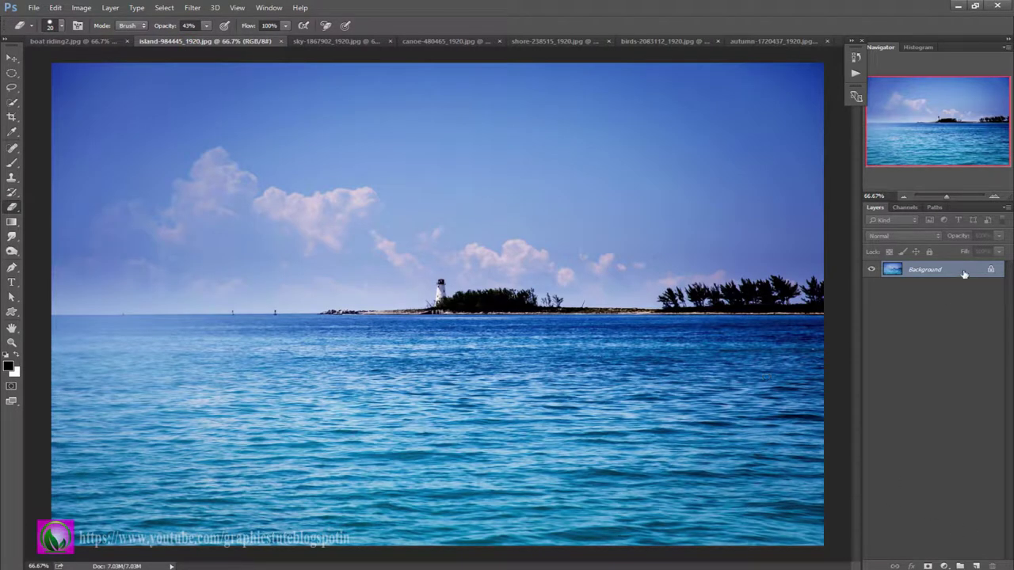
left_click(989, 270)
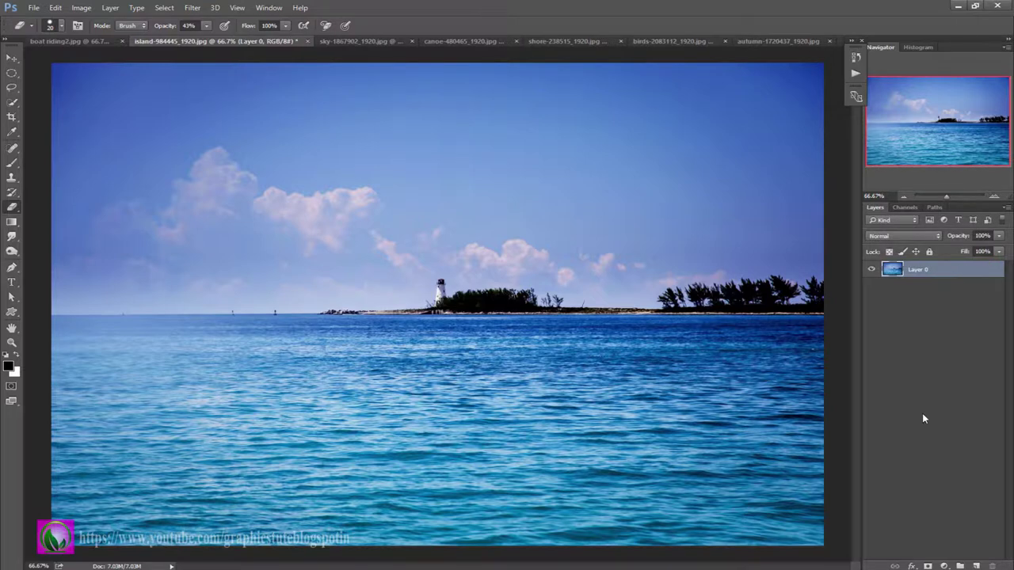
left_click(928, 565)
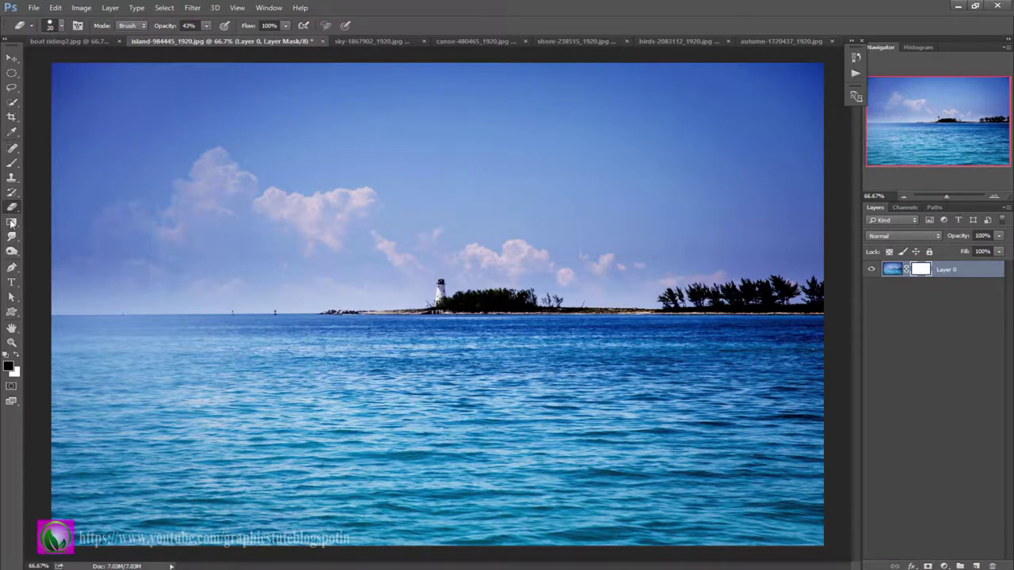
left_click(11, 224)
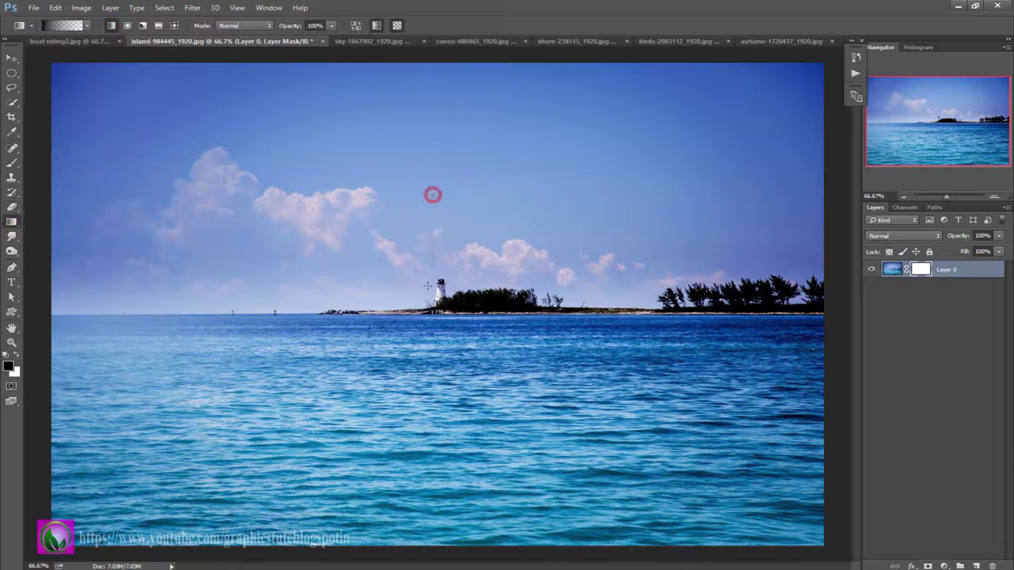
left_click_drag(433, 194, 429, 308)
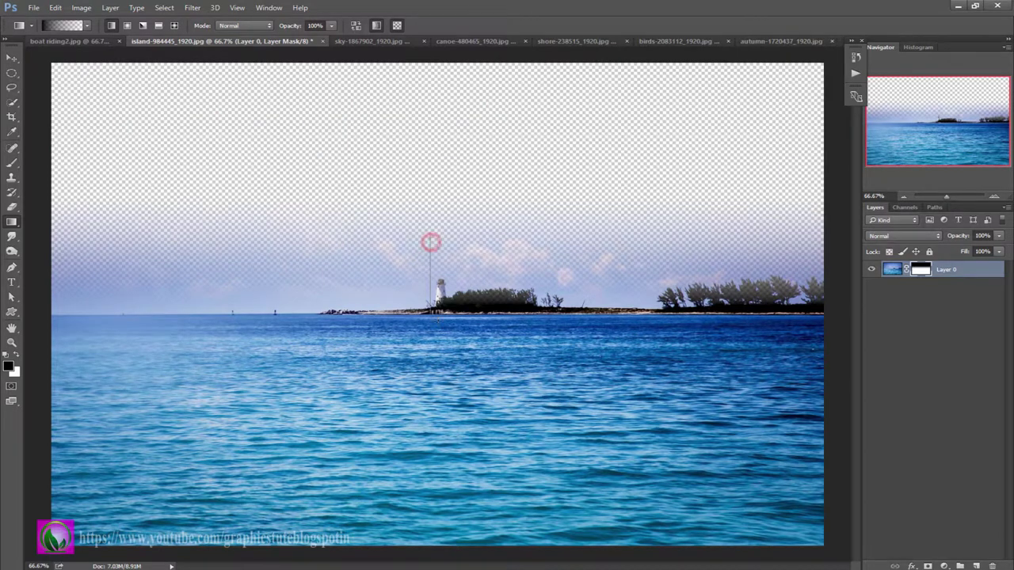
mouse_move(431, 243)
left_mouse_down()
mouse_move(430, 305)
mouse_move(467, 325)
left_mouse_up()
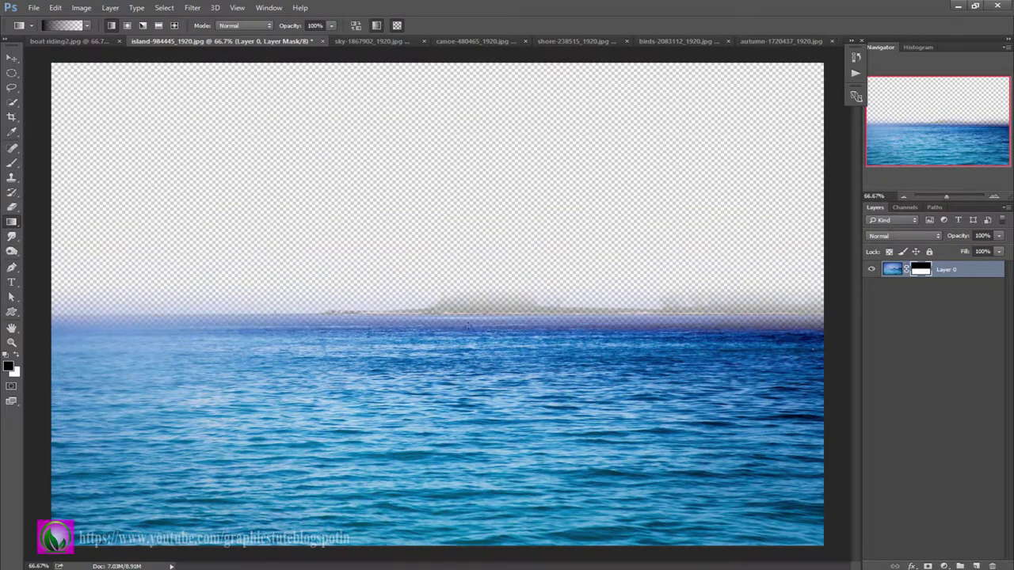
Drag the sky photo's layer into the island document and close sky.jpg without saving
left_click(11, 57)
left_click(343, 41)
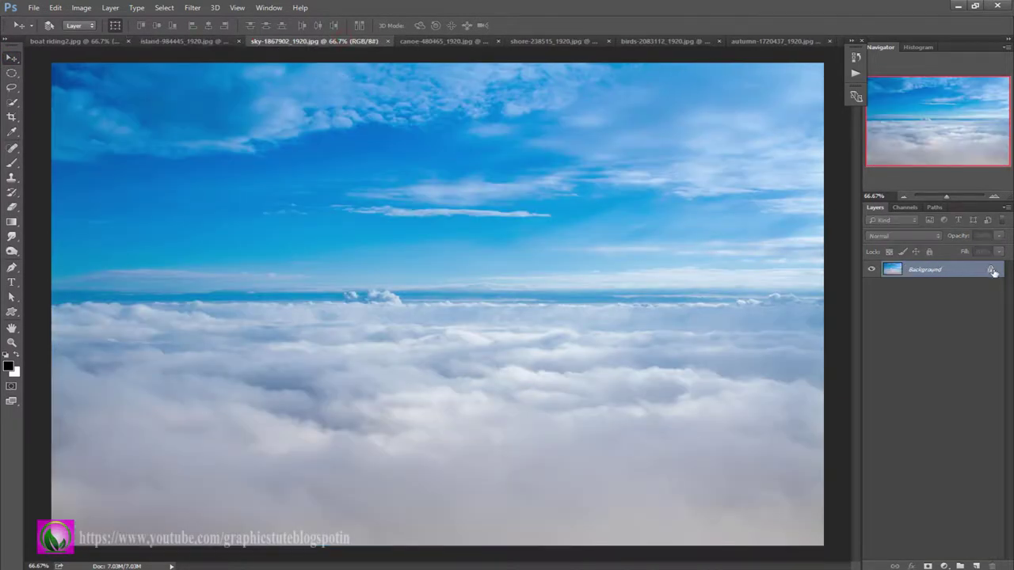
left_click(996, 271)
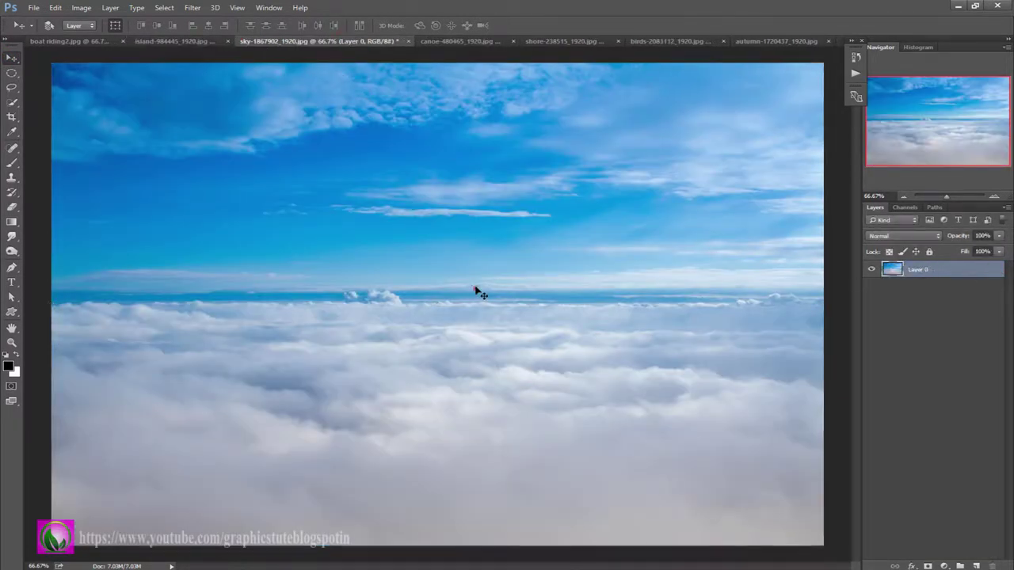
mouse_move(476, 289)
left_mouse_down()
mouse_move(226, 85)
mouse_move(279, 309)
left_mouse_up()
left_click(354, 42)
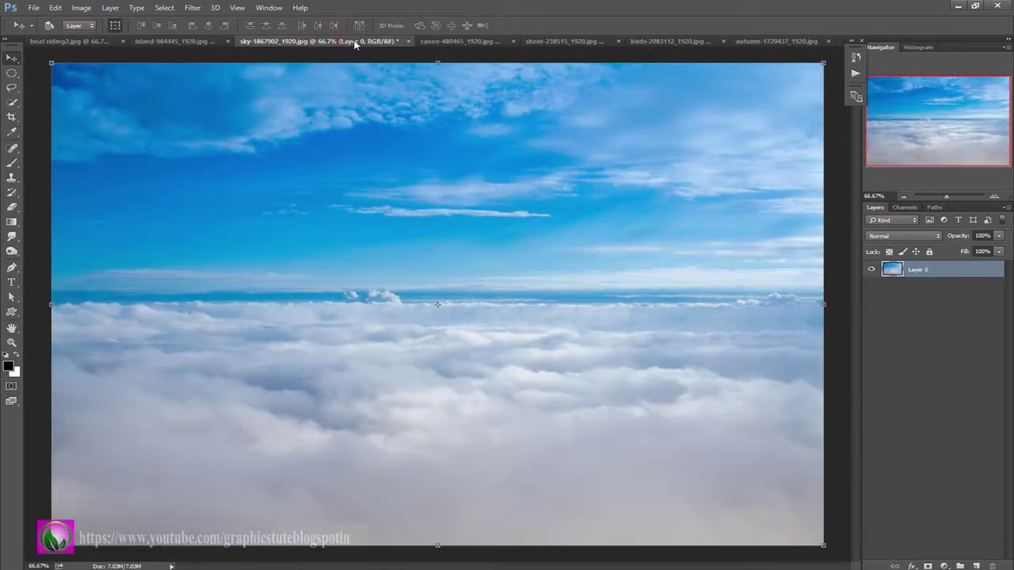
left_click(409, 41)
left_click(509, 223)
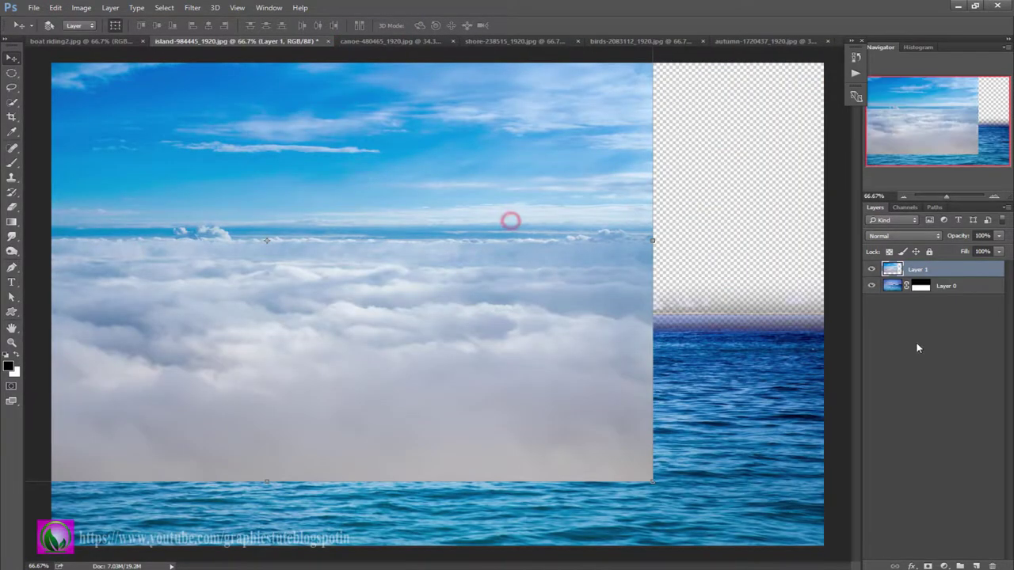
Place the sky layer beneath Layer 0 and align it to the canvas edges
left_click_drag(920, 271, 919, 294)
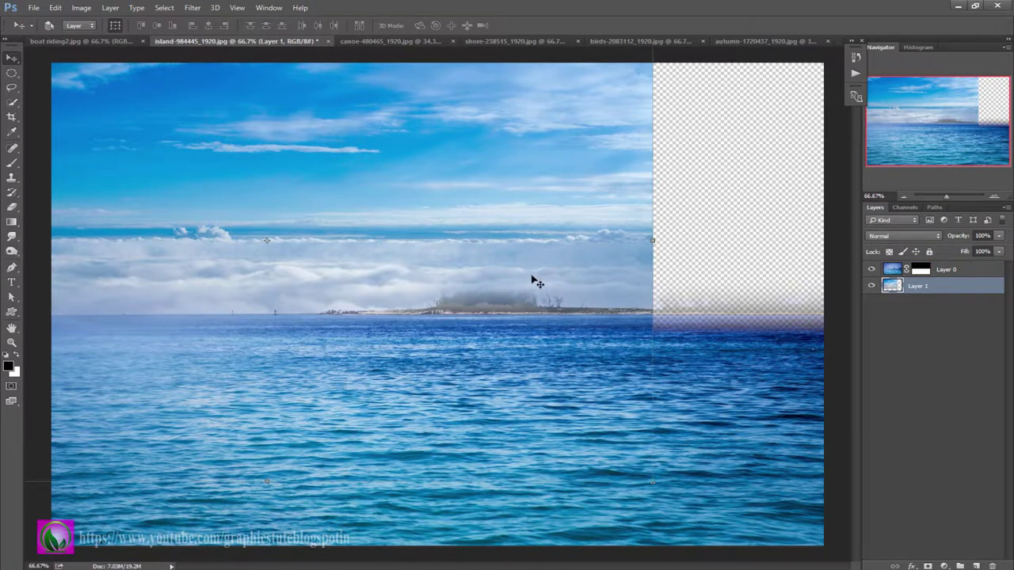
left_click_drag(533, 279, 707, 341)
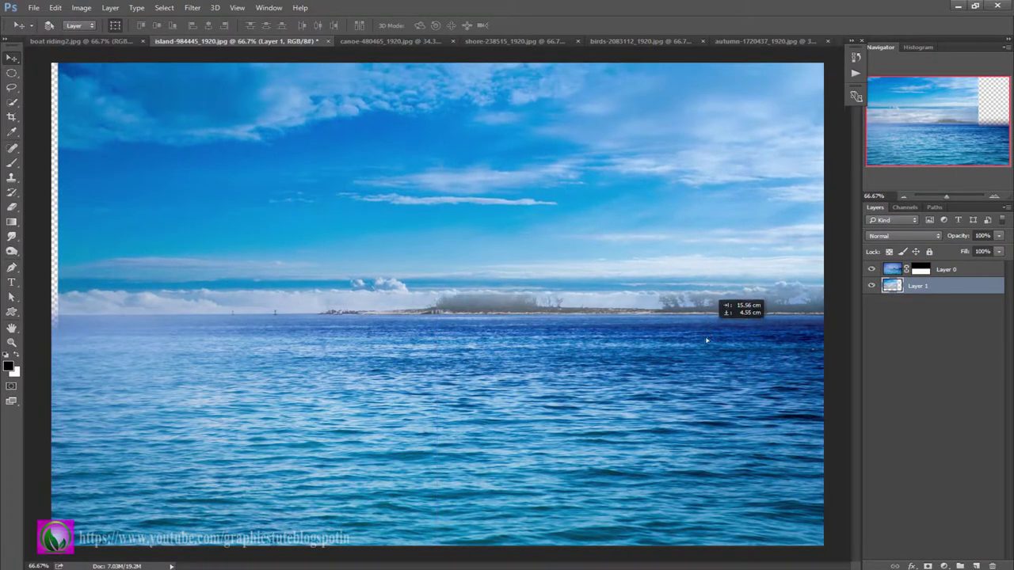
left_click_drag(707, 340, 701, 344)
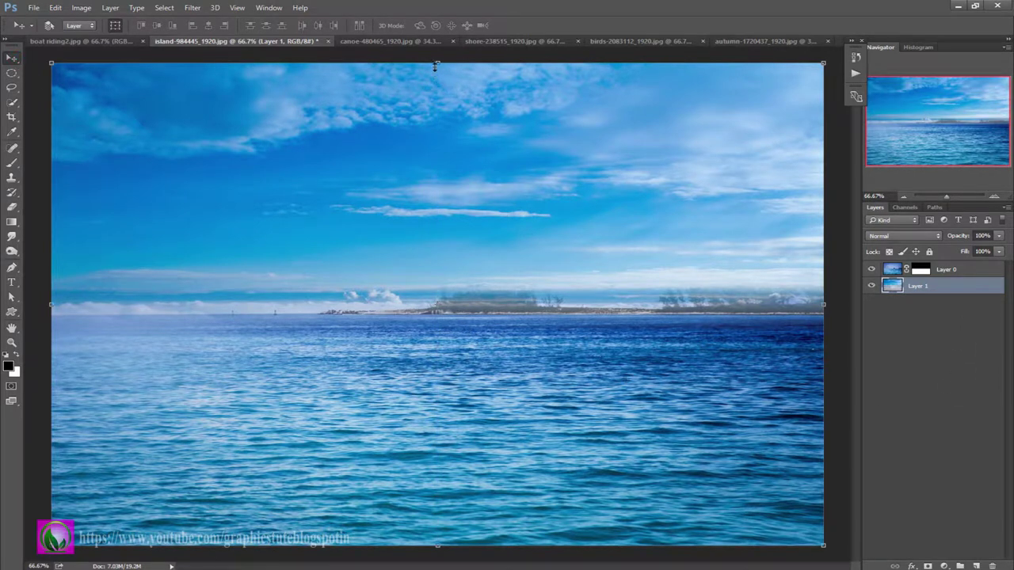
left_click_drag(435, 67, 435, 65)
left_click(507, 27)
Free Transform the sea layer shorter from the top to lower the horizon
left_click(896, 270)
left_click_drag(438, 63, 438, 139)
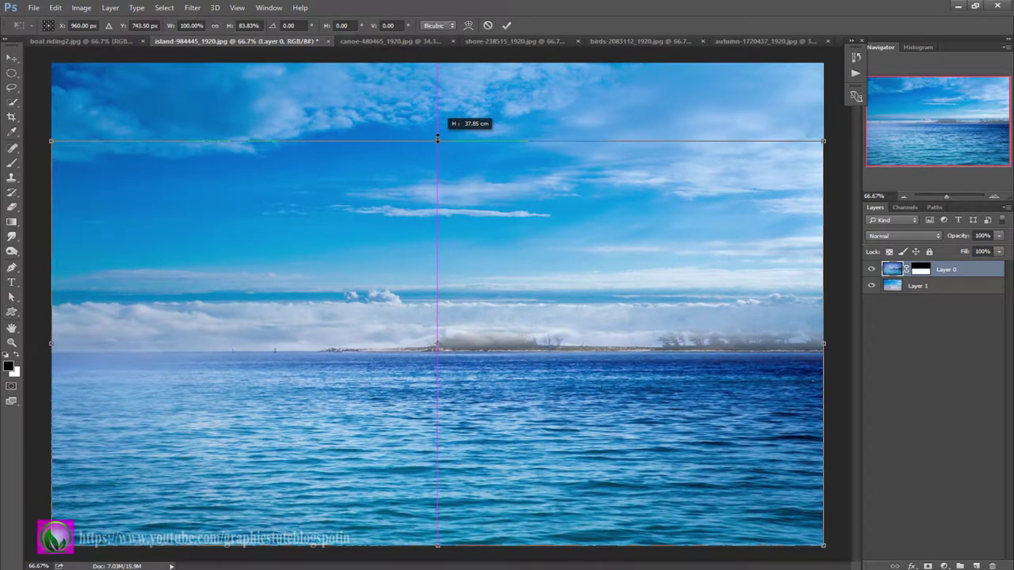
left_click(507, 24)
left_click(939, 284)
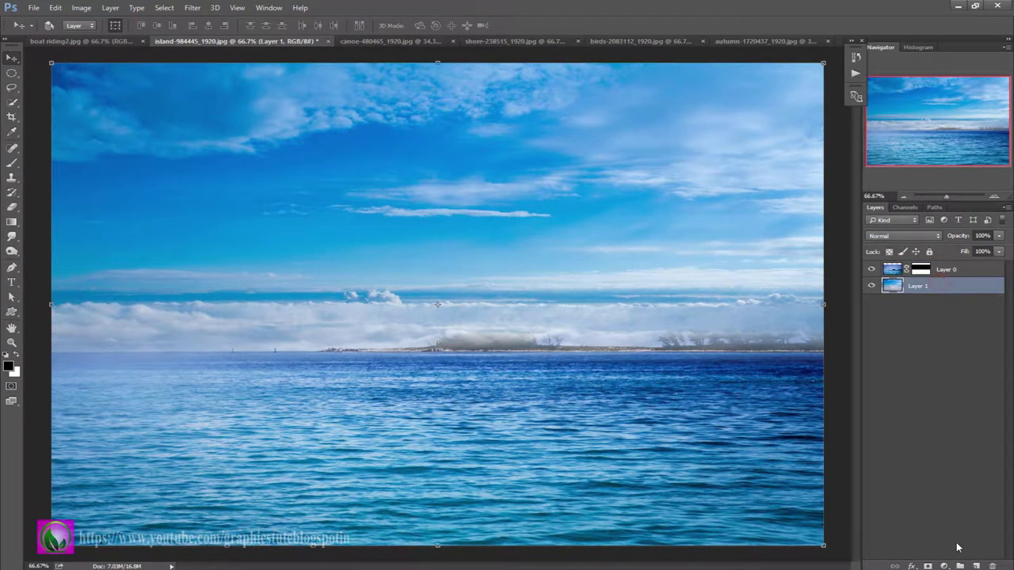
left_click(945, 565)
Add a grey Solid Color fill layer and move it below the sky layer
left_click(922, 316)
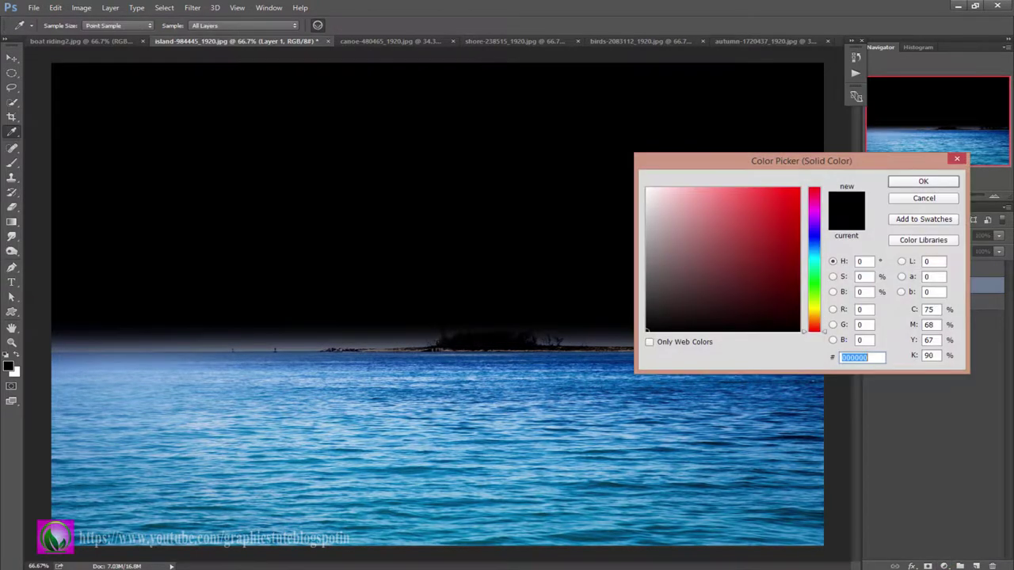
left_click(657, 264)
left_click(905, 182)
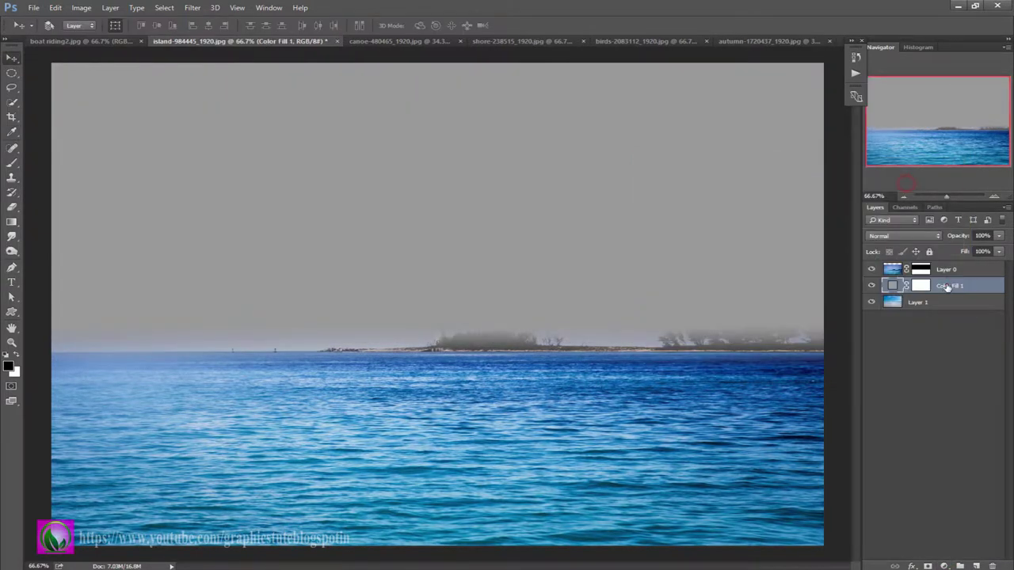
left_click_drag(947, 287, 946, 311)
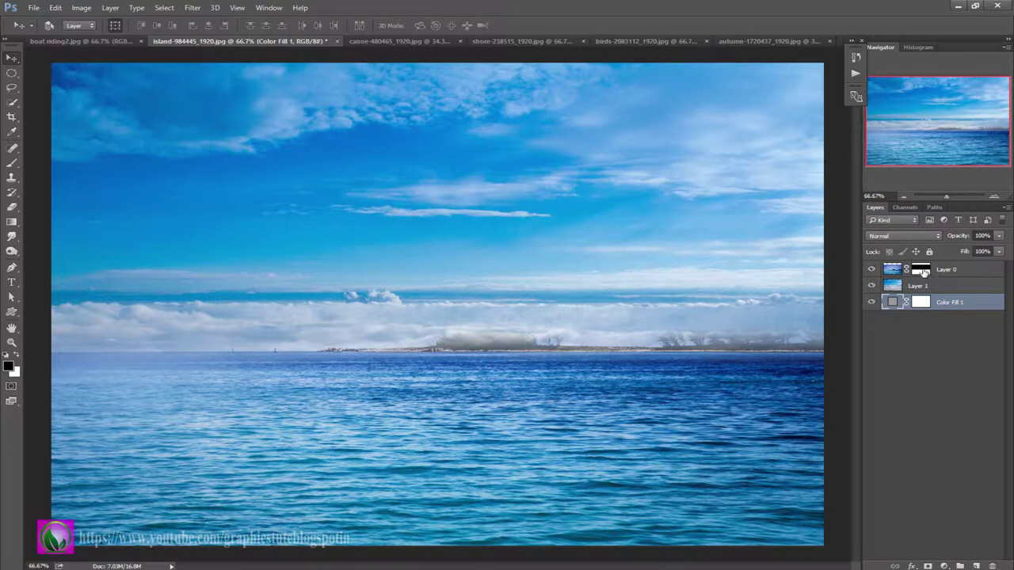
Add a layer mask to the sky layer and set the Brush to 51% opacity
left_click(917, 289)
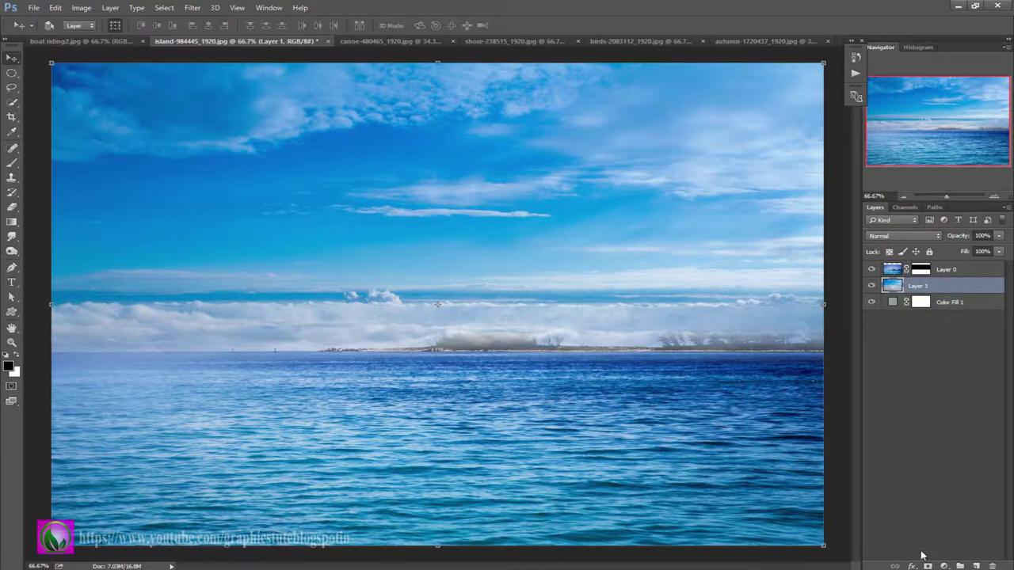
left_click(928, 567)
left_click(12, 162)
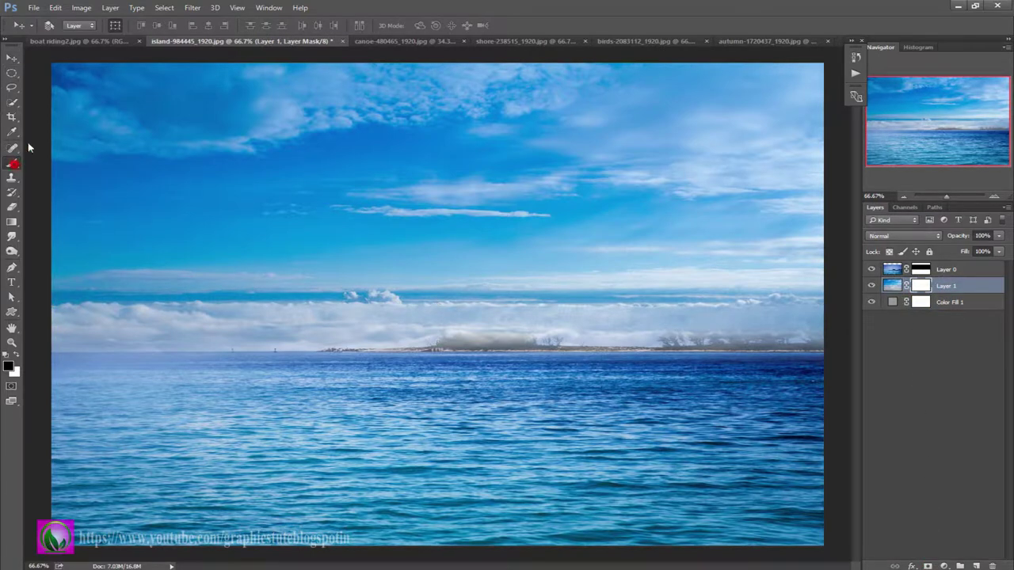
left_click(212, 27)
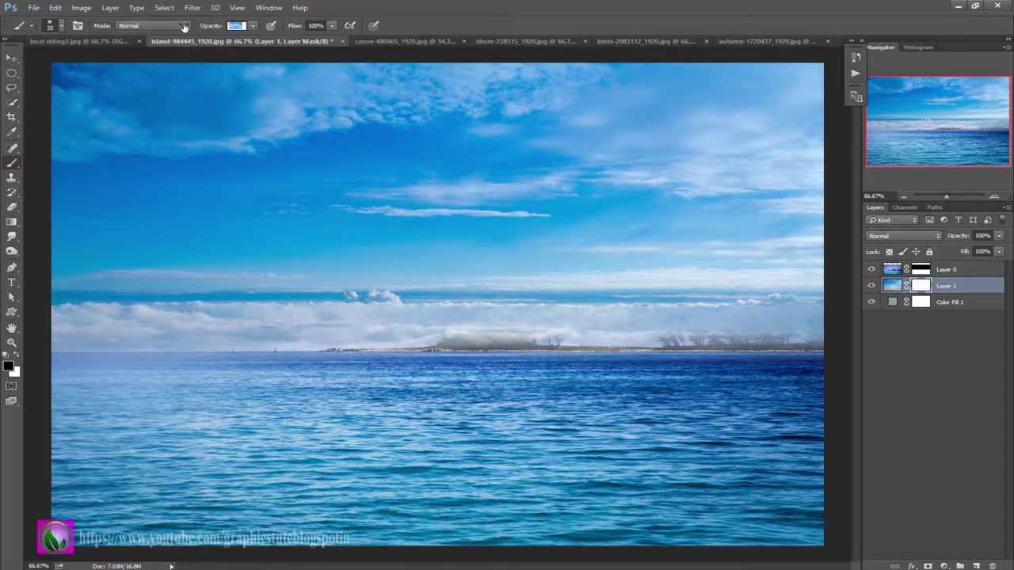
type("51")
key("Return")
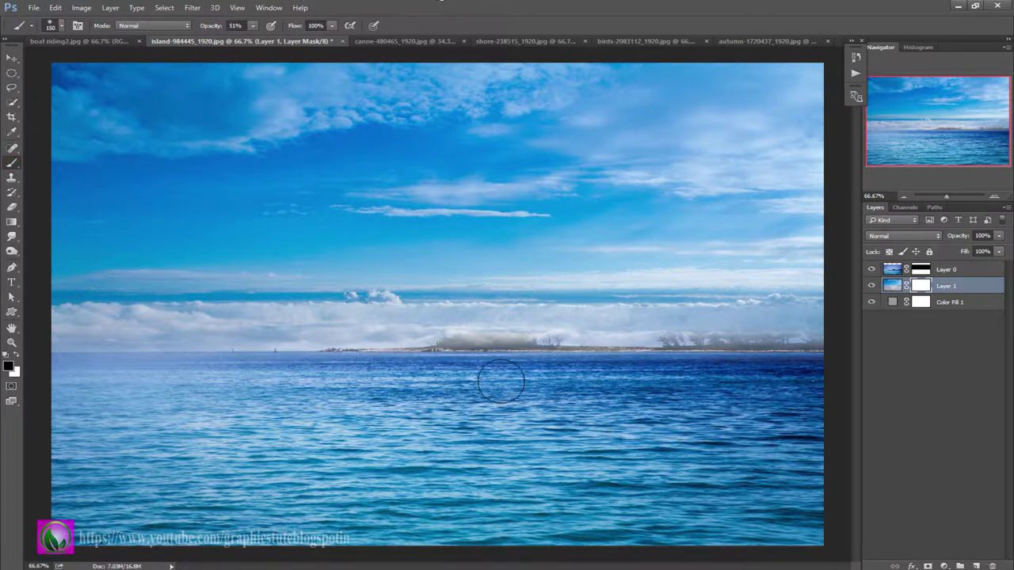
Paint the sky mask across the horizon to blend the clouds into a haze
mouse_move(455, 315)
left_mouse_down()
mouse_move(330, 309)
mouse_move(811, 317)
mouse_move(734, 328)
left_mouse_up()
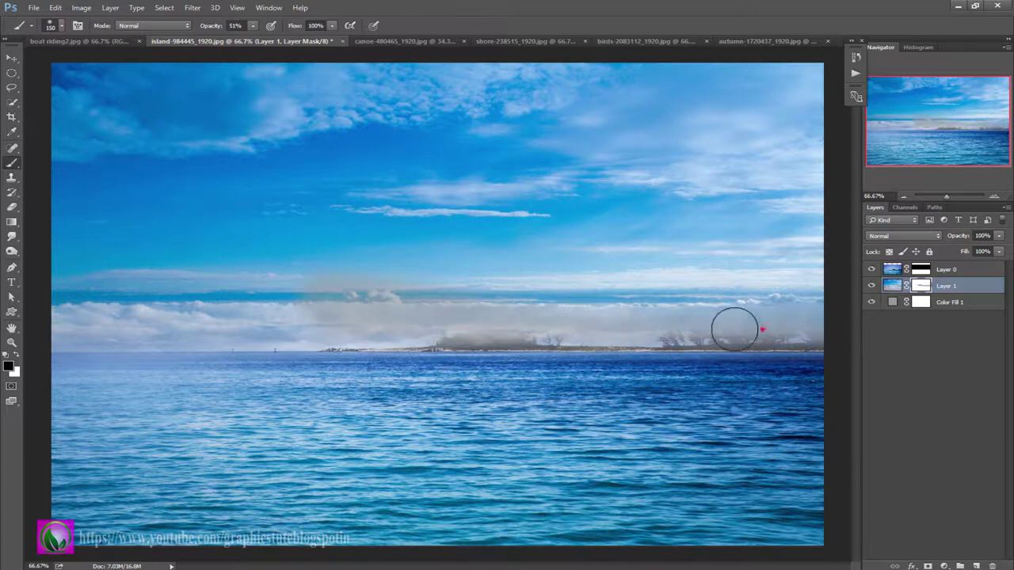
left_click_drag(795, 320, 237, 325)
mouse_move(419, 333)
left_mouse_down()
mouse_move(61, 317)
mouse_move(425, 319)
left_mouse_up()
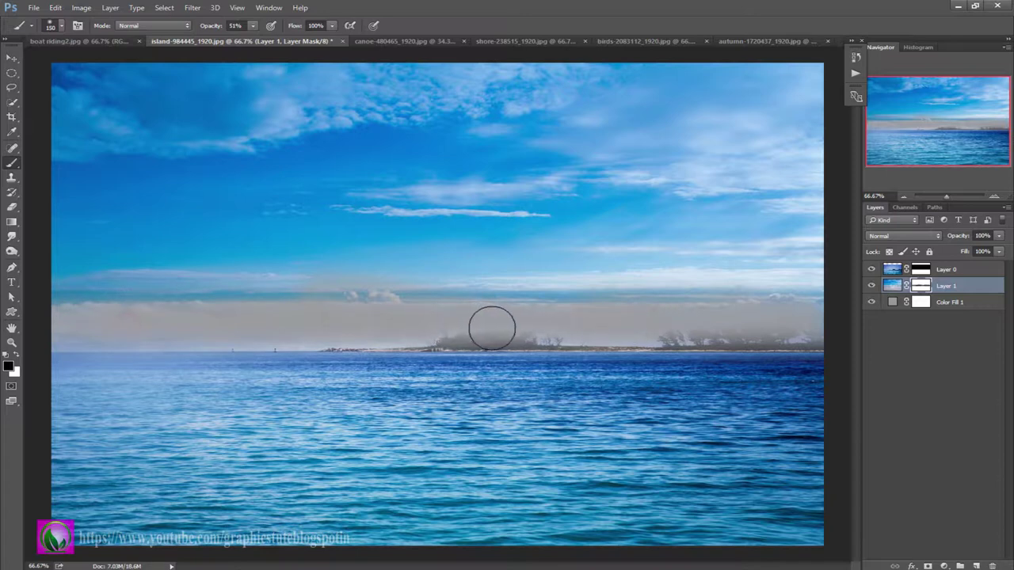
left_click(516, 333)
Paint the sea layer's mask to brush out the hills and dark island along the horizon
left_click(920, 269)
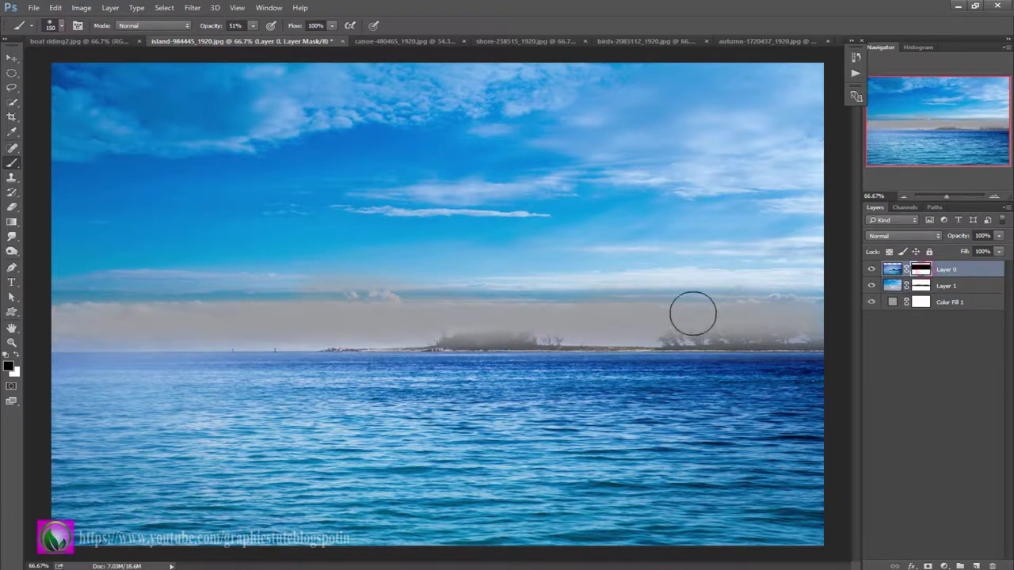
mouse_move(657, 322)
left_mouse_down()
mouse_move(835, 333)
mouse_move(543, 329)
left_mouse_up()
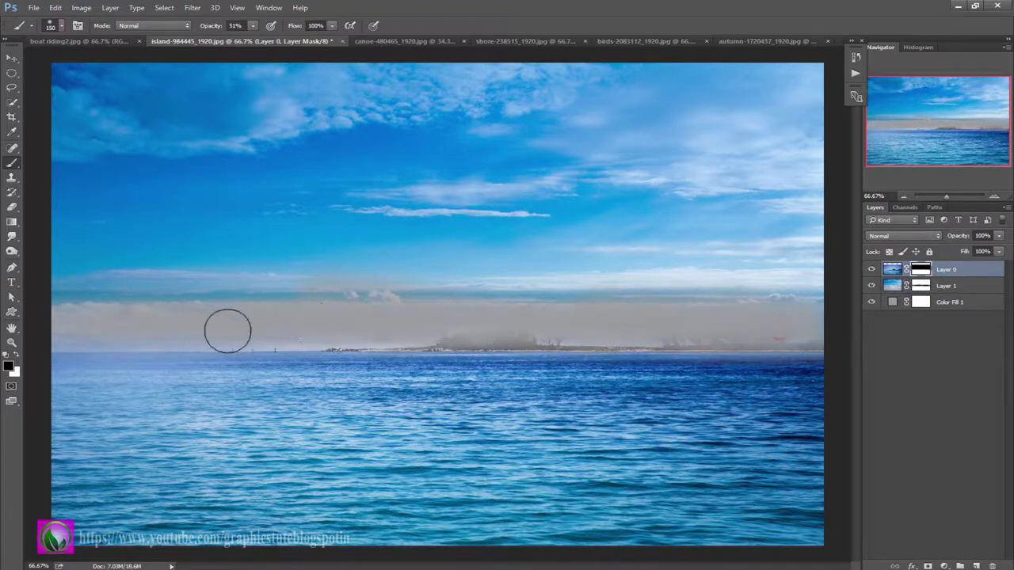
left_click_drag(401, 333, 661, 330)
left_click(626, 328)
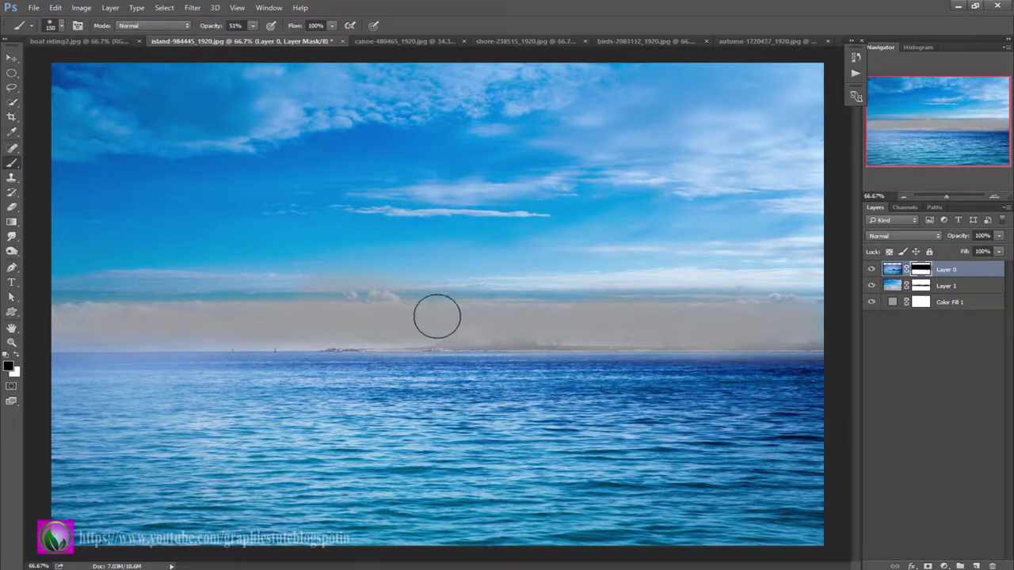
left_click_drag(470, 333, 158, 332)
left_click_drag(308, 333, 72, 316)
mouse_move(283, 332)
left_mouse_down()
mouse_move(555, 326)
mouse_move(530, 330)
left_mouse_up()
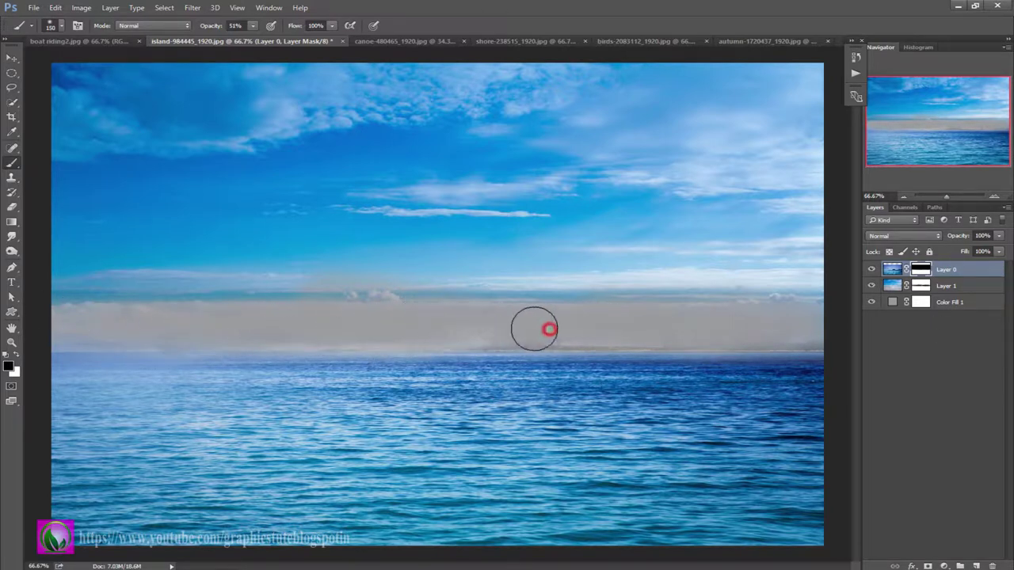
Touch up the haze band at the centre, right and left ends of the horizon
left_click(795, 330)
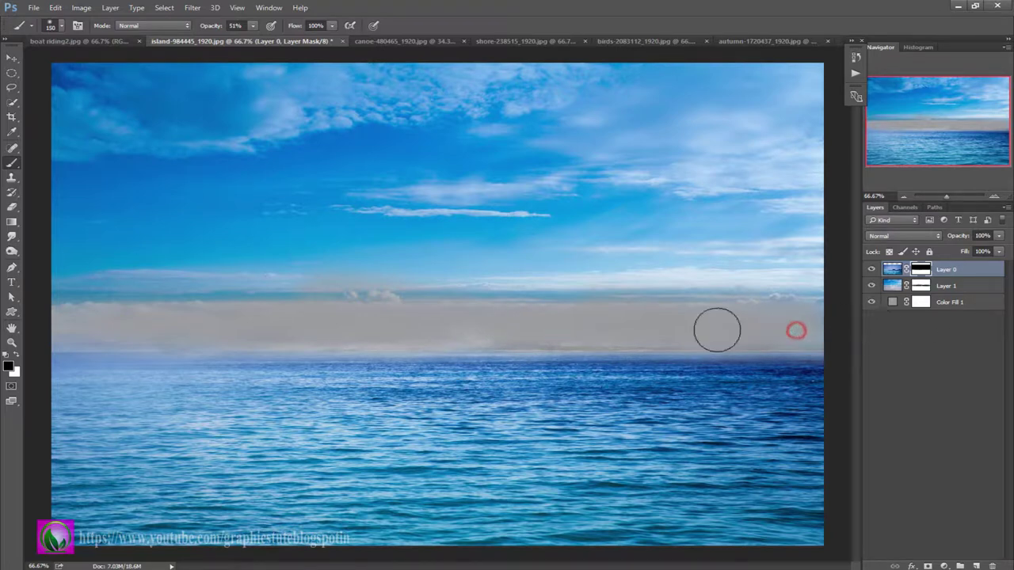
left_click(640, 330)
left_click(583, 335)
left_click_drag(113, 330, 86, 330)
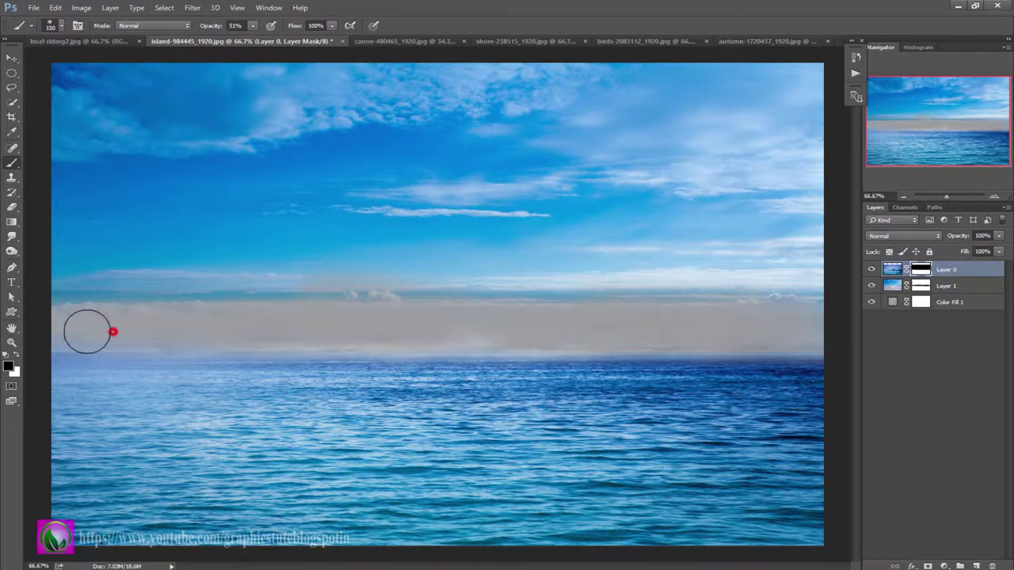
left_click(950, 288)
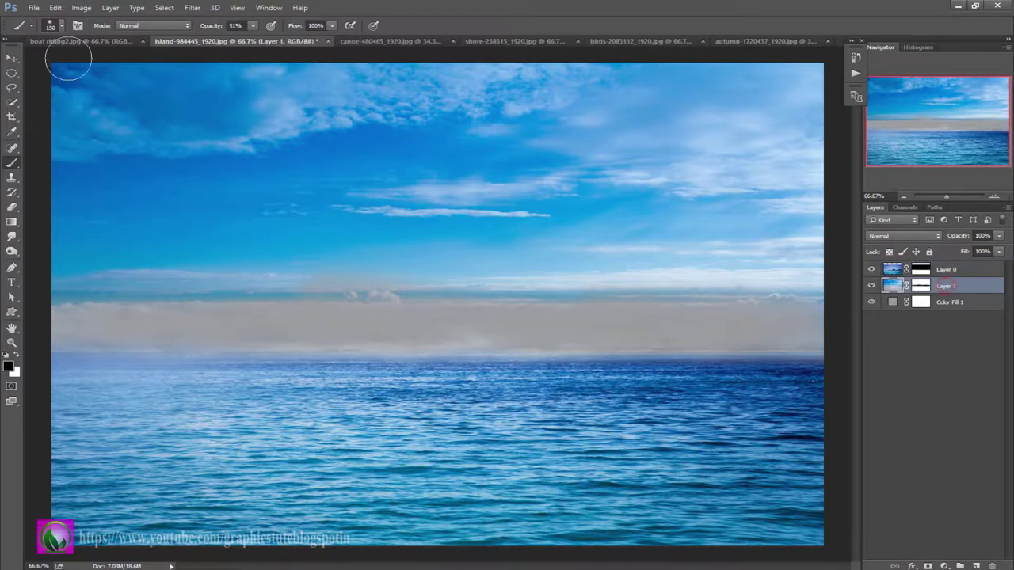
Free Transform the cloudy sky layer larger and taller, extending it down past the canvas
left_click(11, 59)
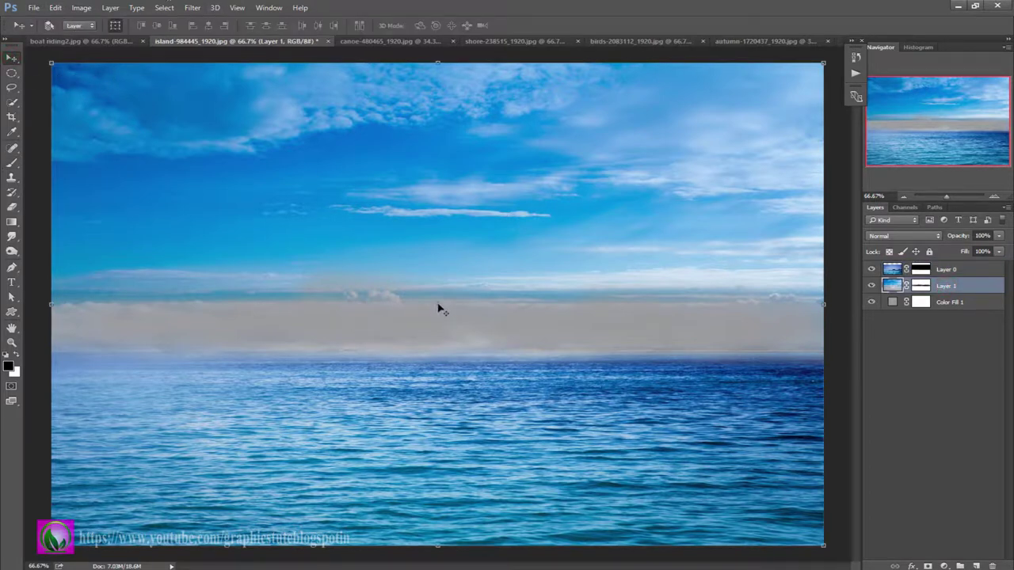
left_click_drag(475, 244, 478, 241)
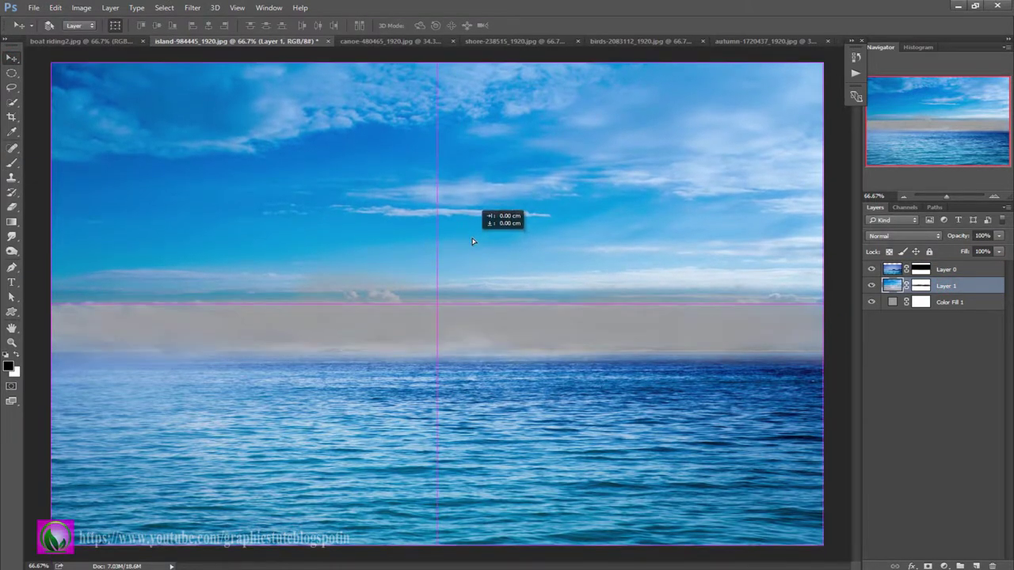
key("ctrl+t")
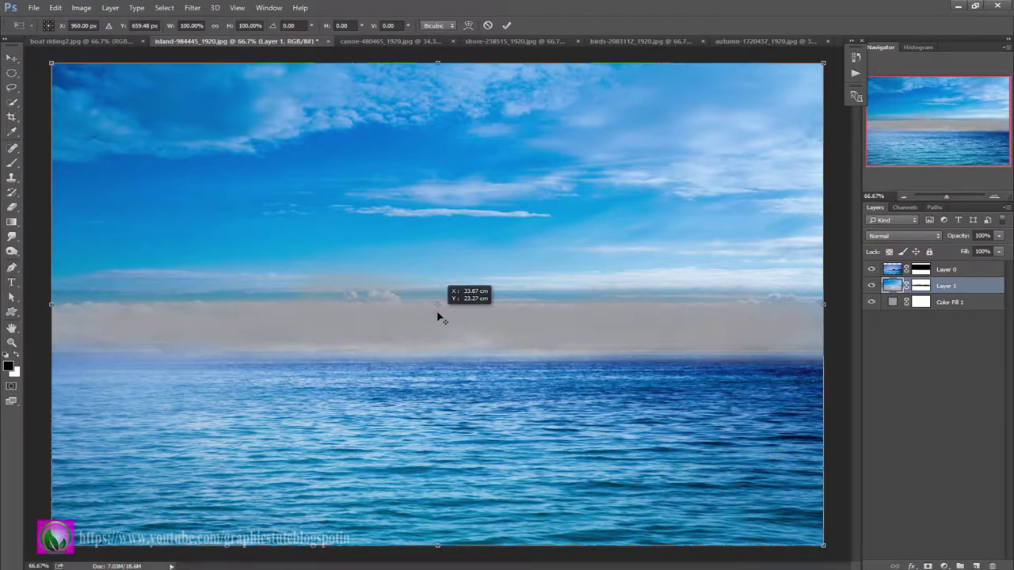
left_click_drag(824, 547, 842, 557)
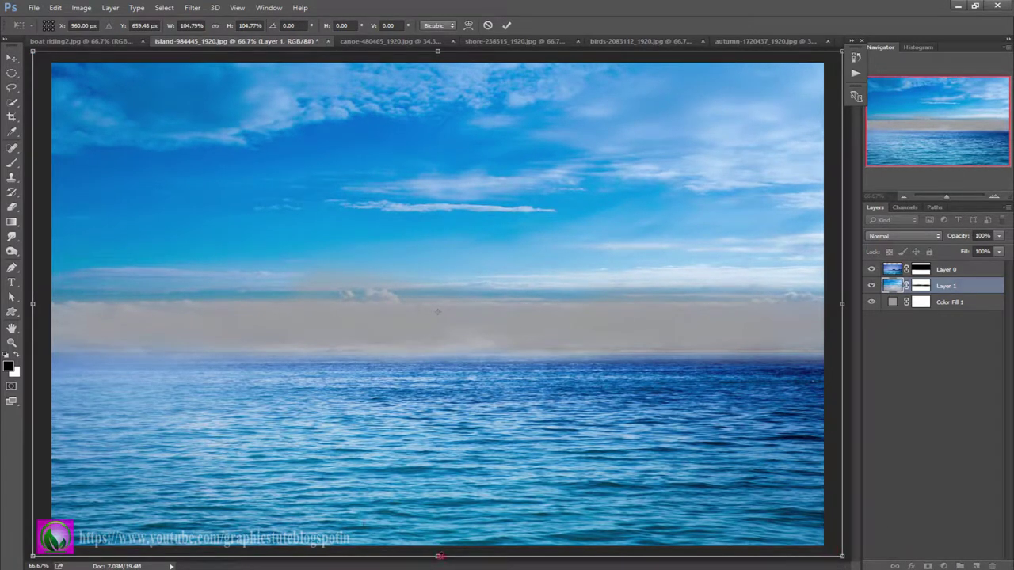
left_click_drag(439, 557, 439, 569)
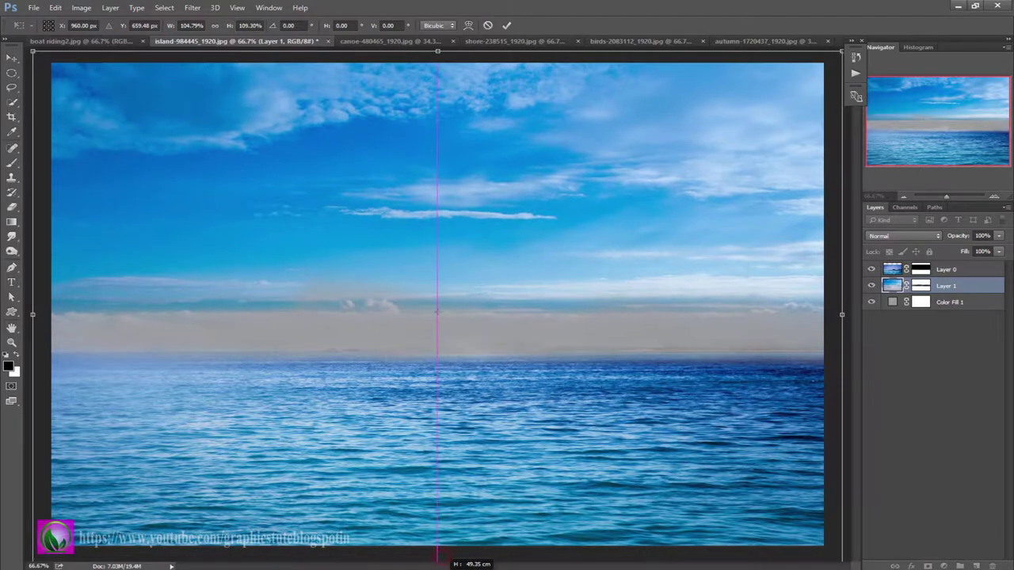
left_click(508, 26)
left_click(904, 196)
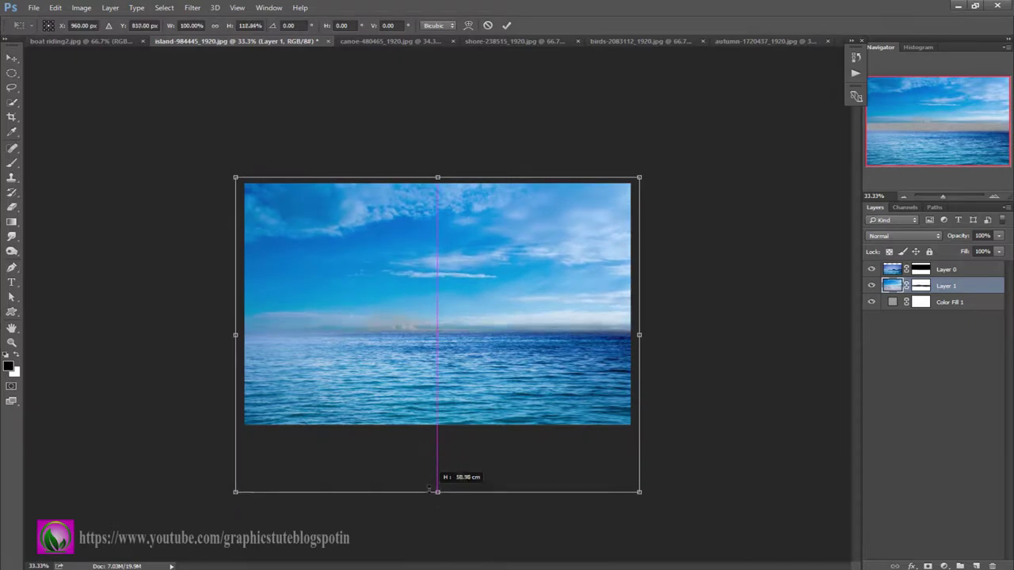
left_click_drag(439, 446, 437, 487)
left_click_drag(473, 271, 474, 279)
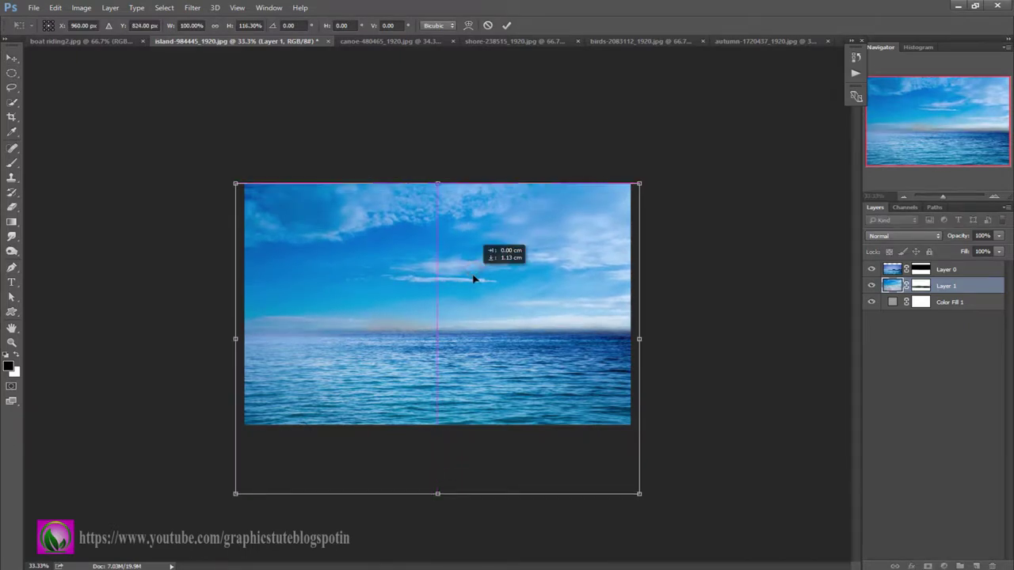
left_click(508, 26)
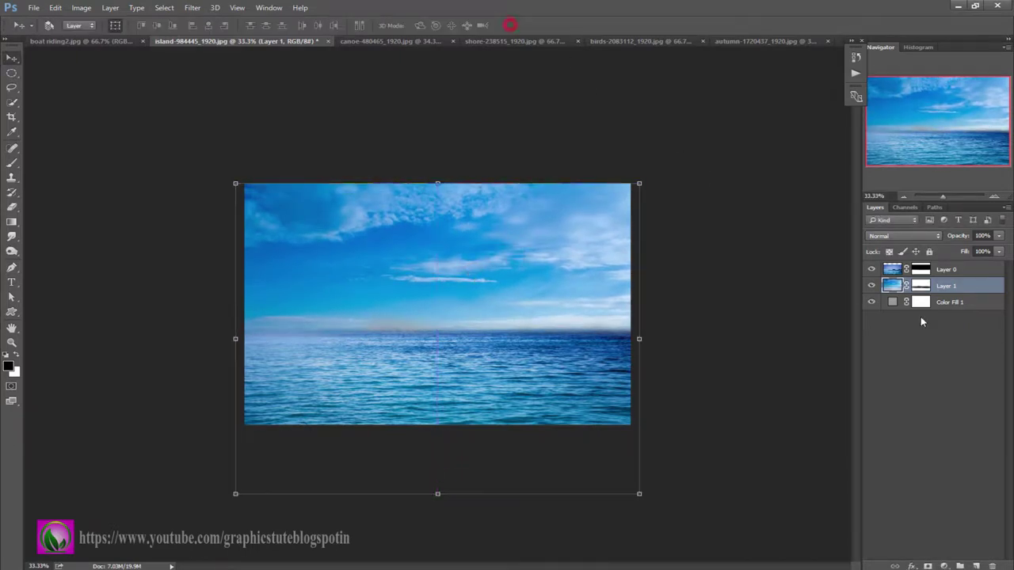
Change Color Fill 1 to a light sky blue (#8dcff7)
double_click(894, 304)
left_click(457, 312)
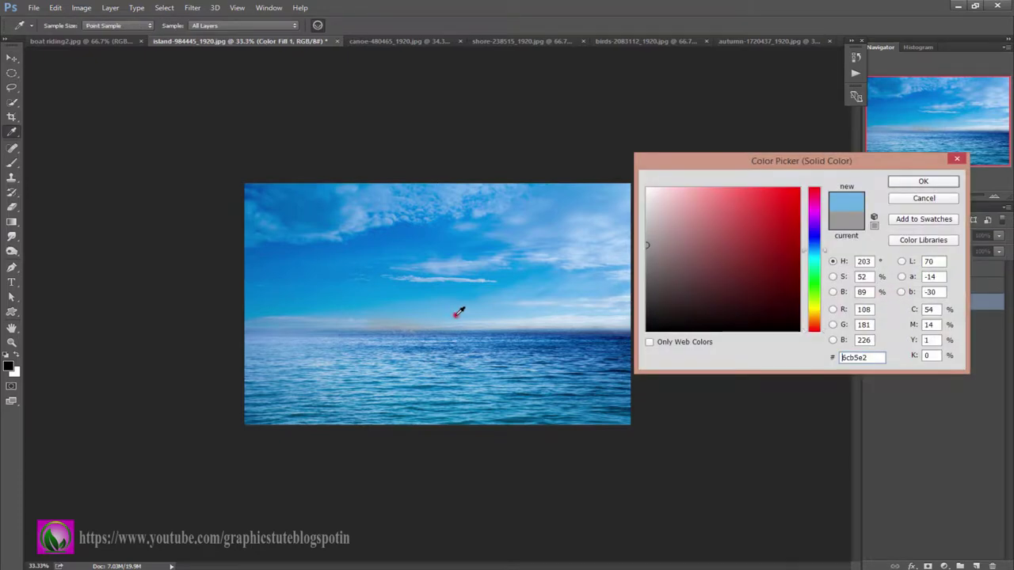
left_click_drag(728, 205, 711, 194)
left_click(919, 182)
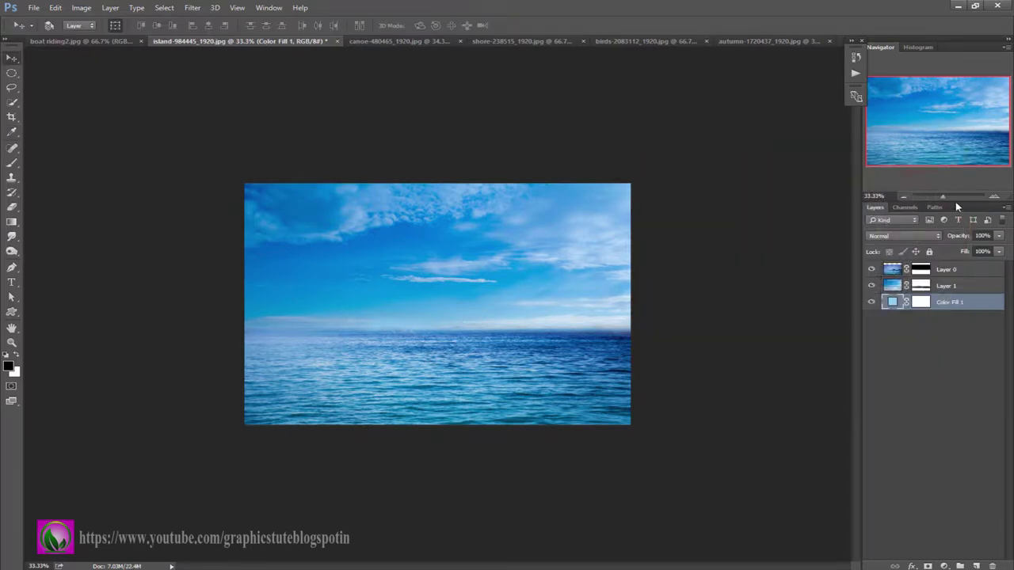
Stretch the sea layer up to about 106% height, toggling layers to check the result
left_click(993, 198)
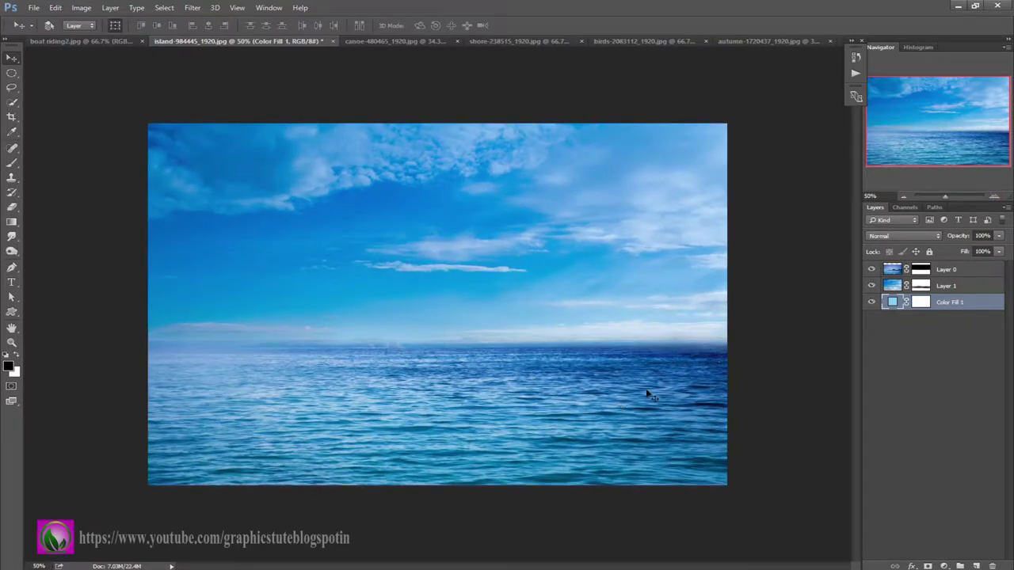
left_click(900, 269)
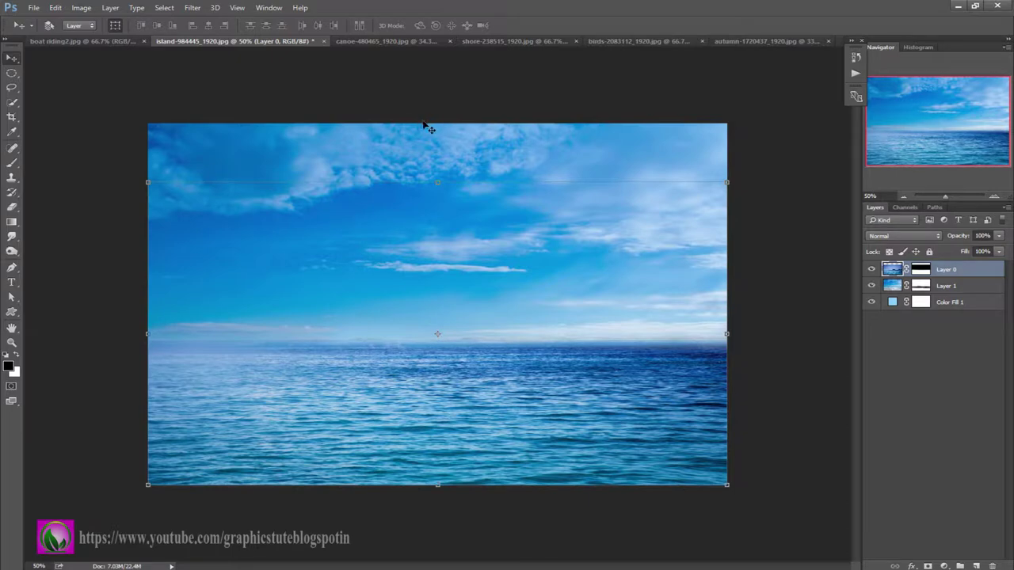
left_click_drag(434, 181, 438, 162)
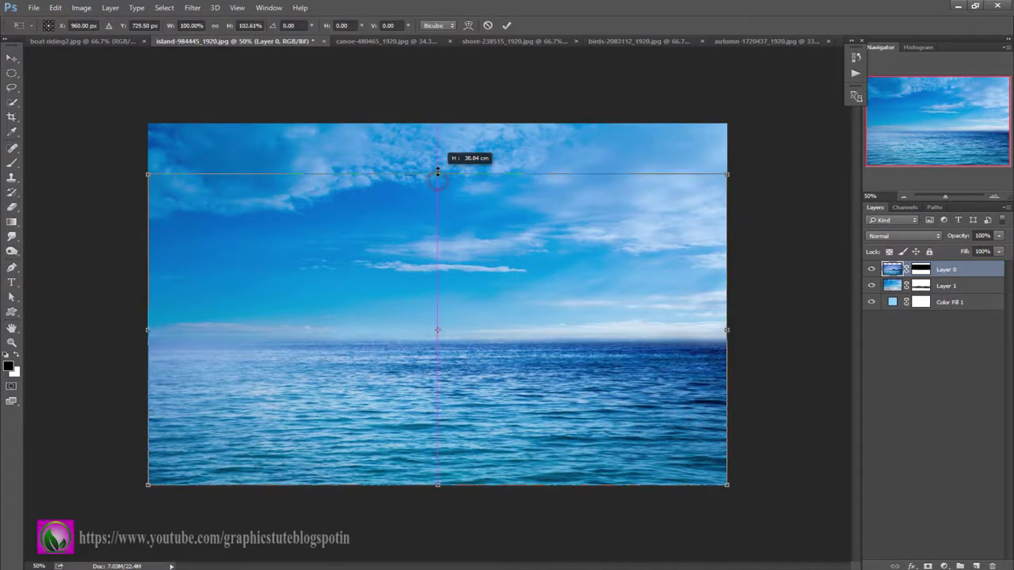
left_click(507, 24)
left_click(953, 270)
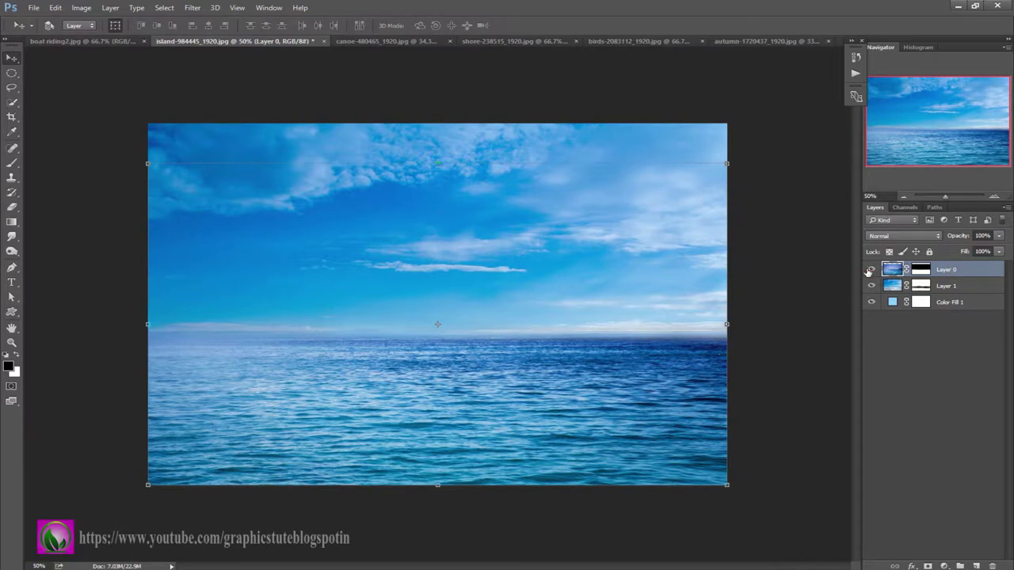
left_click(871, 269)
left_click(871, 286)
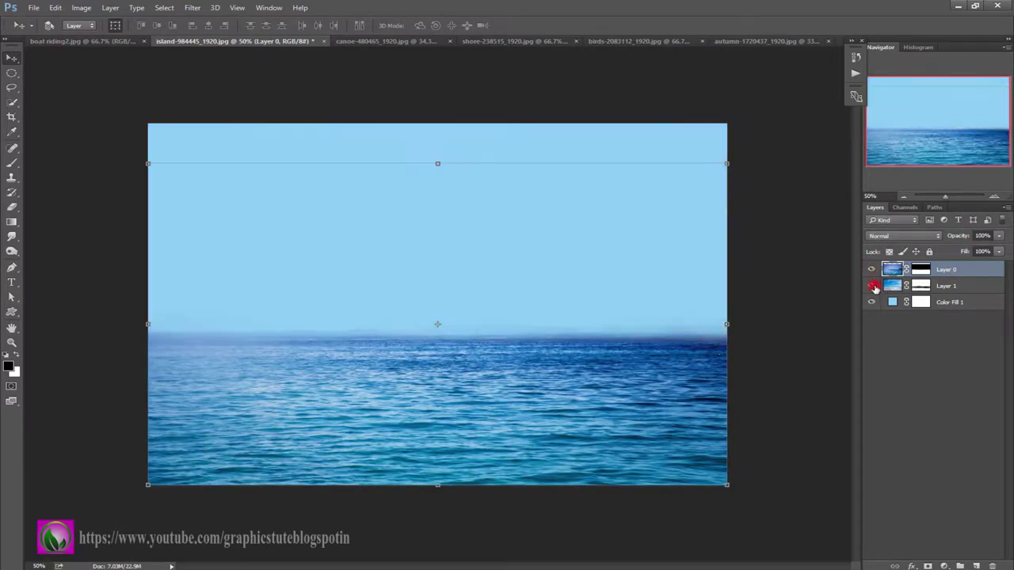
left_click(955, 290)
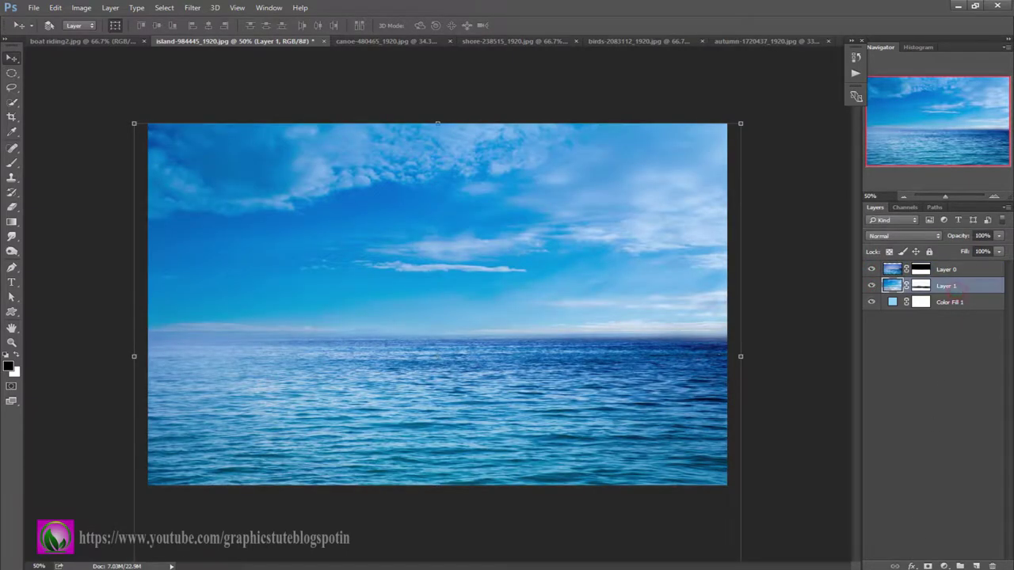
Add a Hue/Saturation layer clipped to the sky with slightly lowered saturation
left_click(943, 566)
left_click(911, 432)
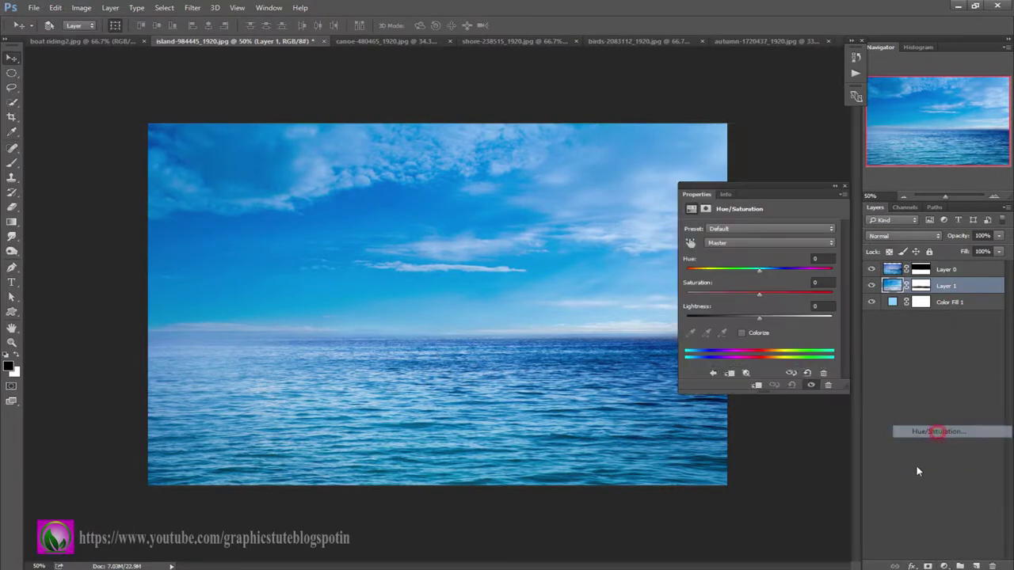
left_click(756, 386)
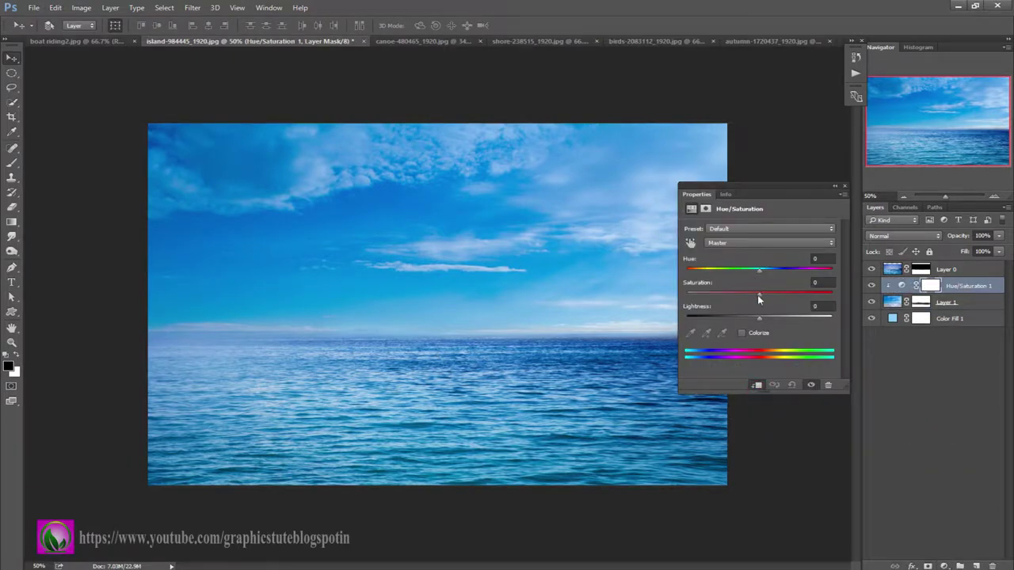
mouse_move(759, 295)
left_mouse_down()
mouse_move(750, 295)
mouse_move(763, 269)
mouse_move(744, 297)
left_mouse_up()
left_click(844, 188)
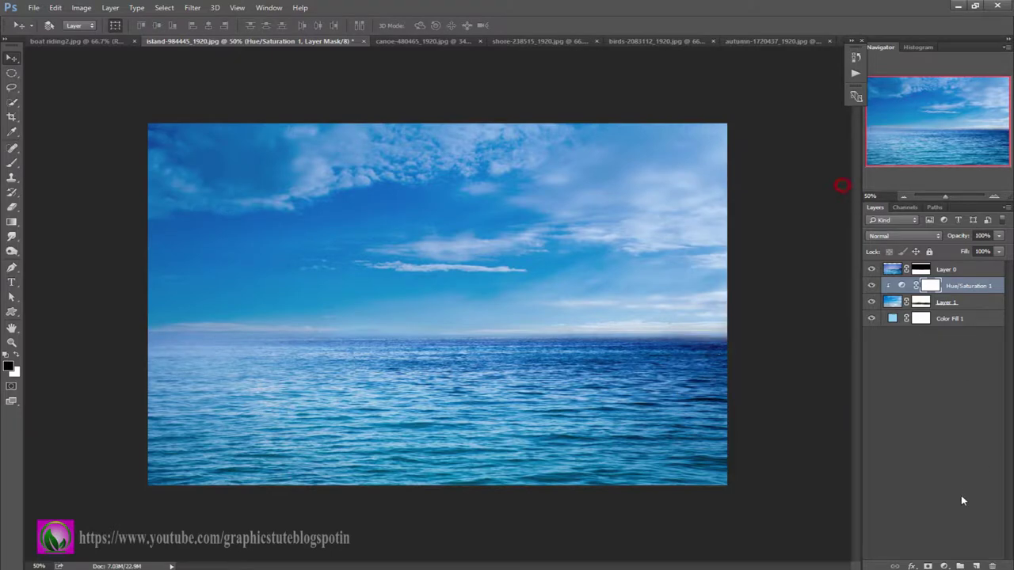
Add a Curves layer clipped to the sky that pulls the highlights down
left_click(949, 566)
left_click(928, 387)
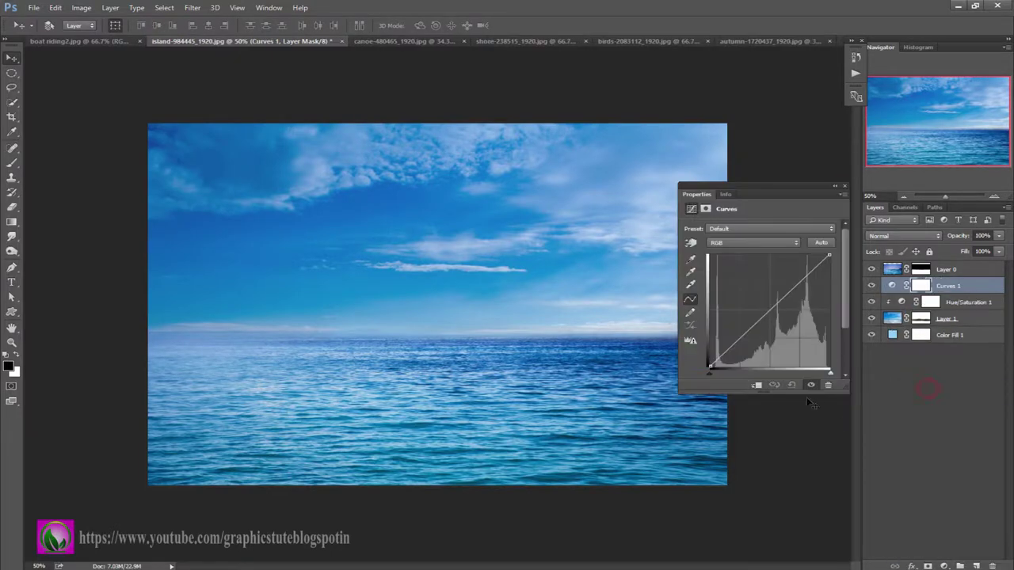
left_click(756, 385)
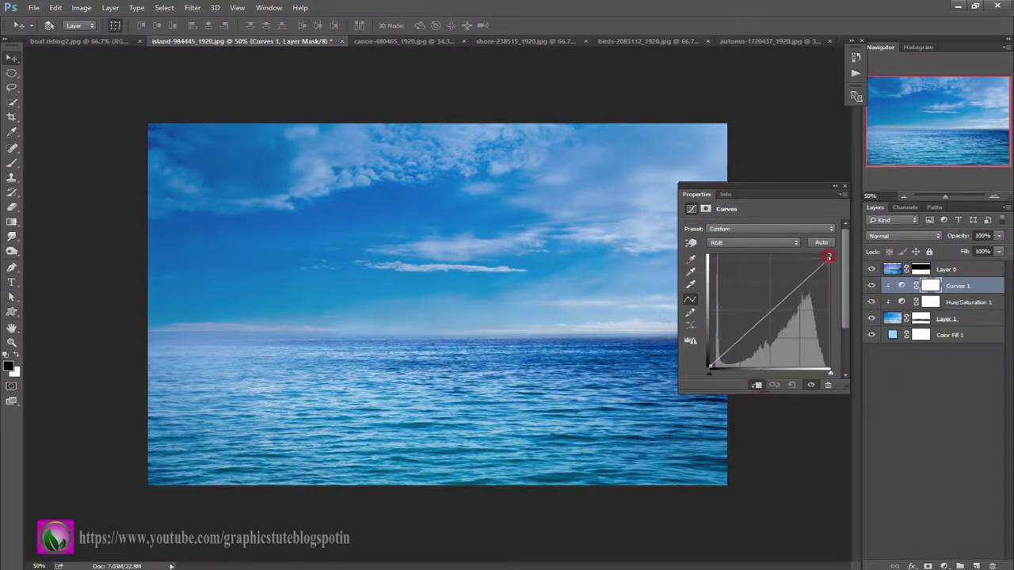
left_click_drag(828, 256, 829, 270)
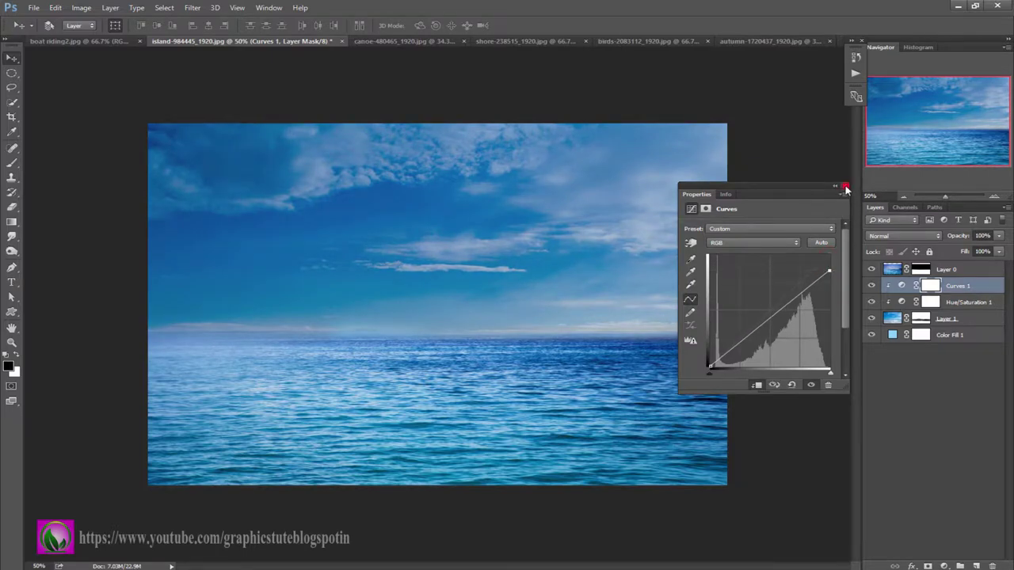
left_click(845, 189)
Add a clipped Color Balance to the sky with midtones -16, +24, -27
left_click(945, 565)
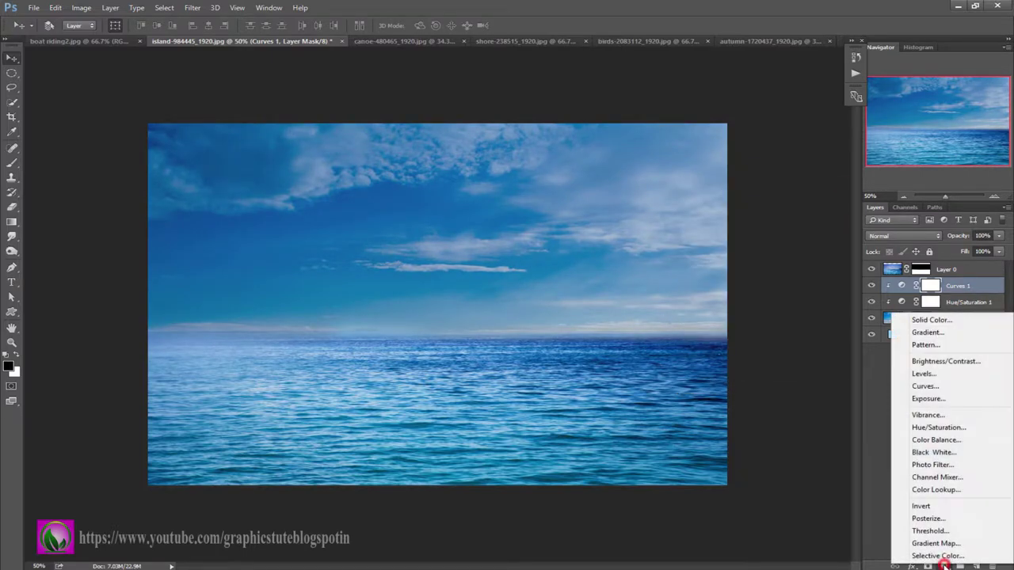
left_click(937, 442)
left_click(755, 385)
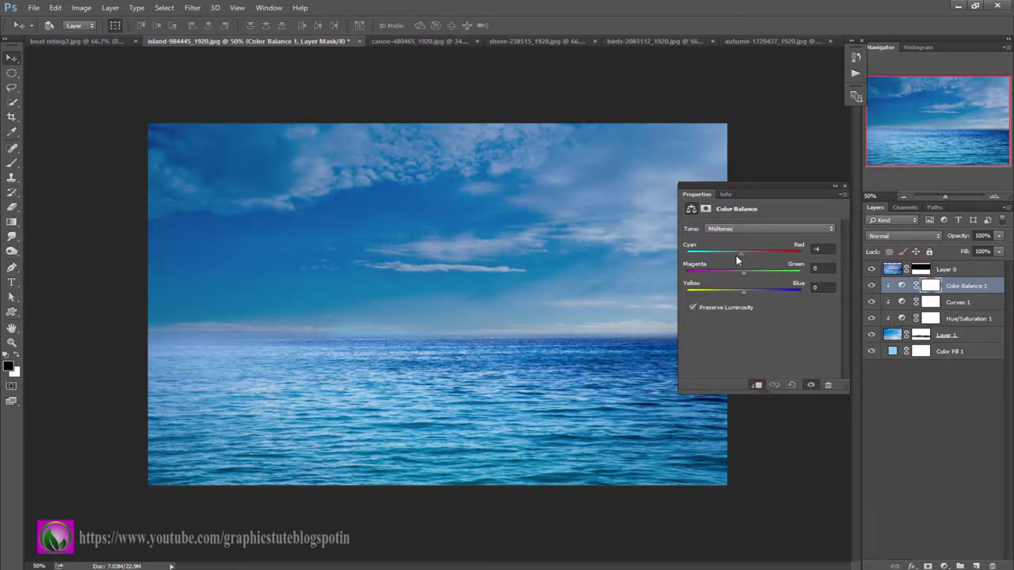
left_click_drag(736, 258, 734, 255)
left_click_drag(733, 292, 730, 295)
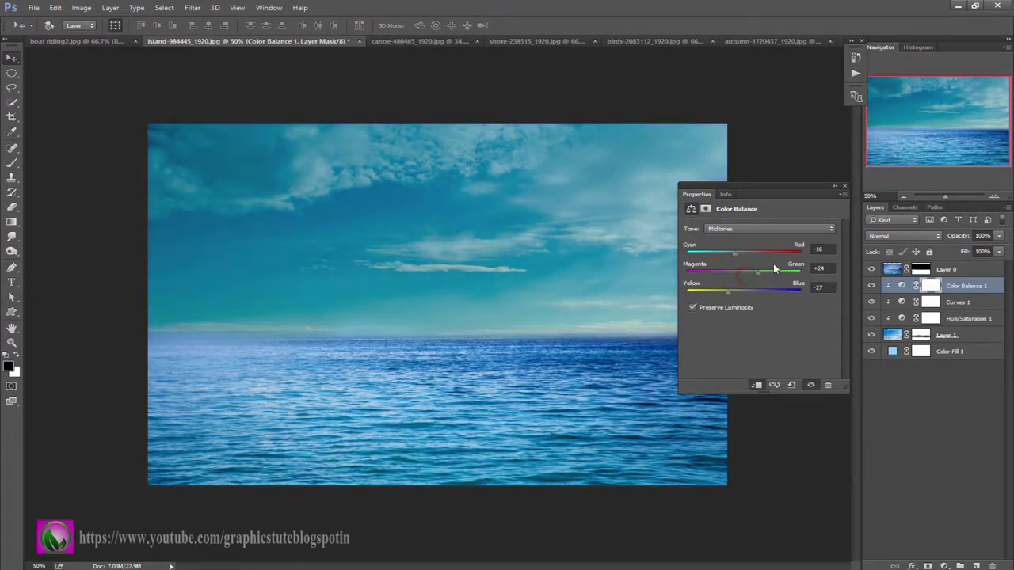
left_click(846, 187)
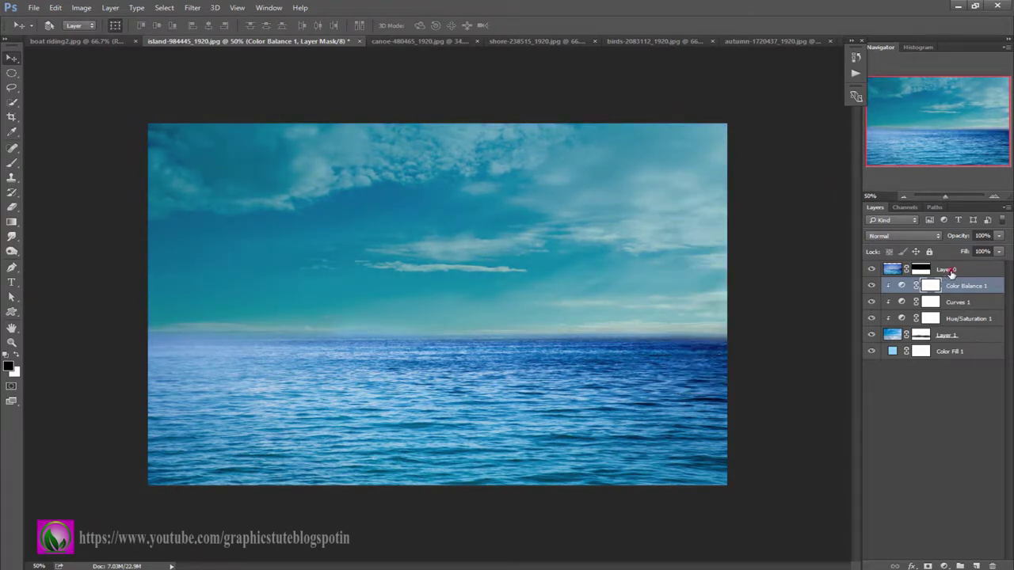
left_click(950, 270)
left_click(944, 566)
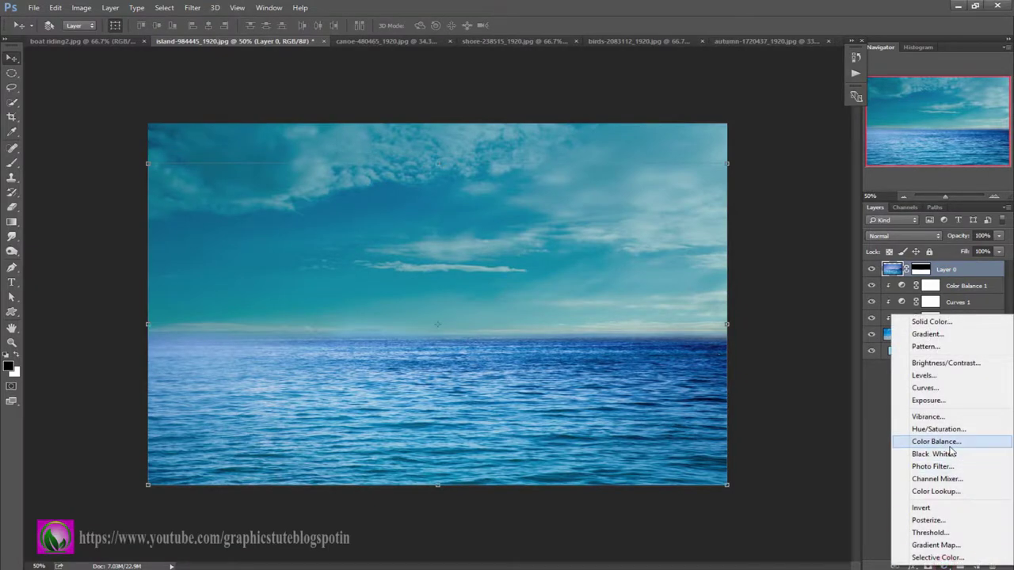
Add a Color Balance layer clipped to the sea with values -29, +41, -7
left_click(942, 442)
left_click(756, 386)
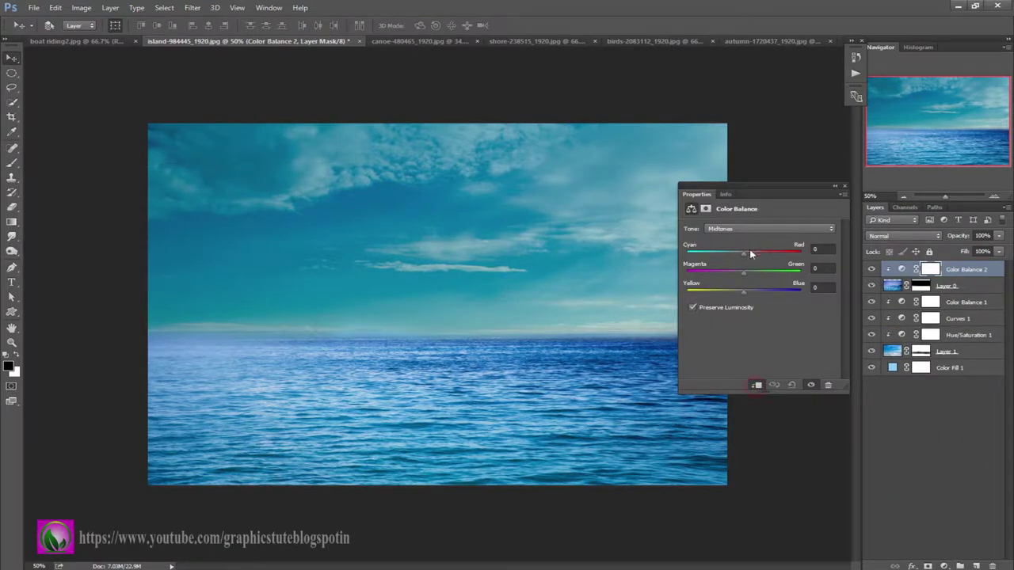
mouse_move(742, 253)
left_mouse_down()
mouse_move(754, 253)
mouse_move(726, 255)
left_mouse_up()
mouse_move(731, 293)
left_mouse_down()
mouse_move(766, 292)
mouse_move(741, 294)
mouse_move(761, 273)
left_mouse_up()
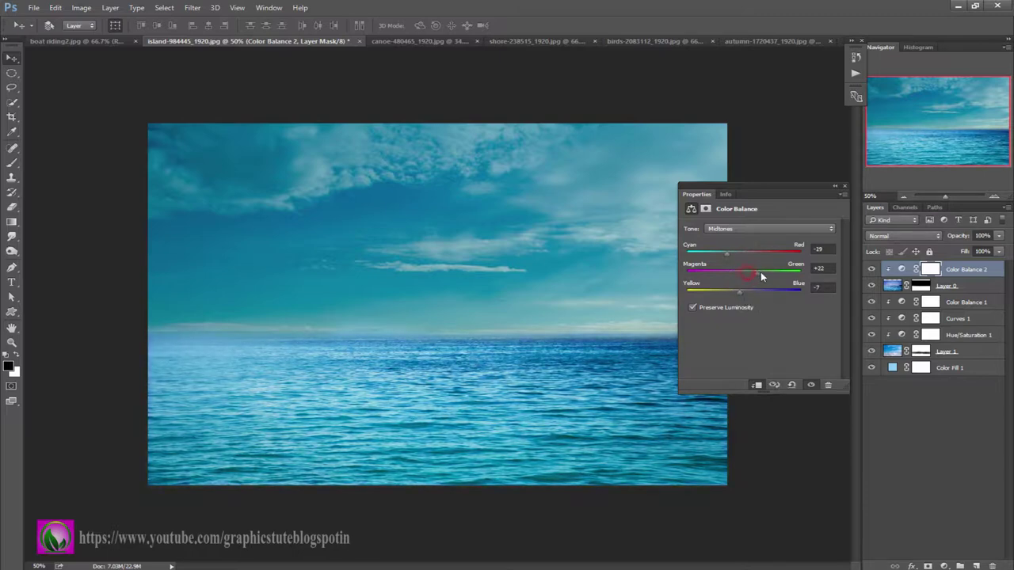
left_click(845, 186)
Add a Curves layer clipped to Layer 0 with the white point dragged down to darken the water
left_click(945, 565)
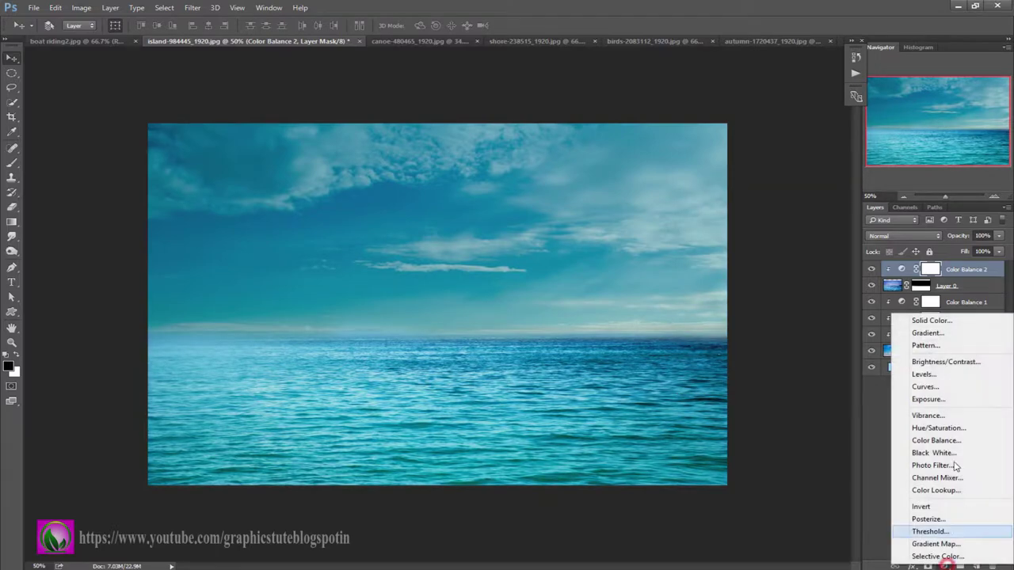
left_click(903, 387)
left_click(757, 385)
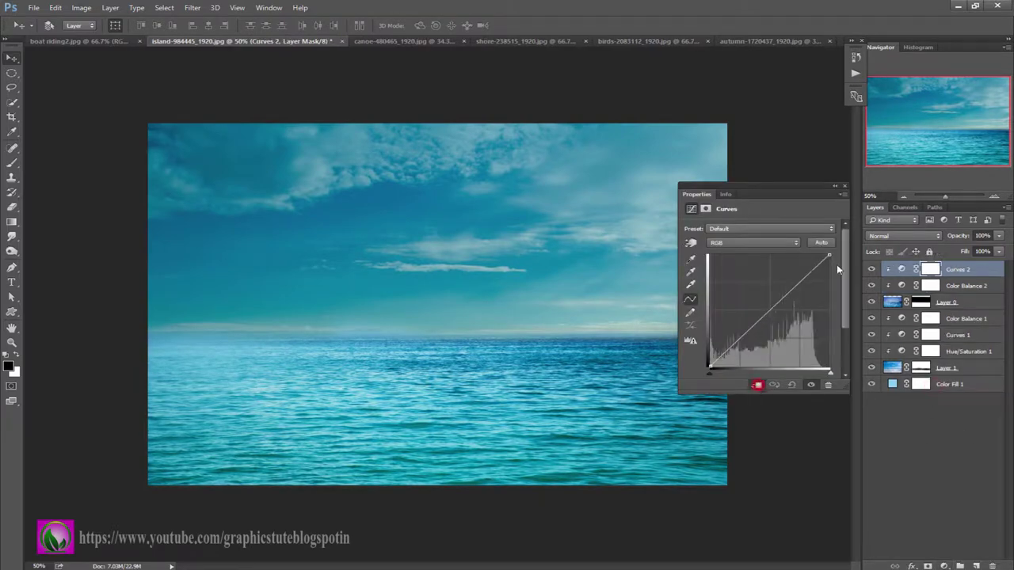
left_click_drag(829, 255, 830, 301)
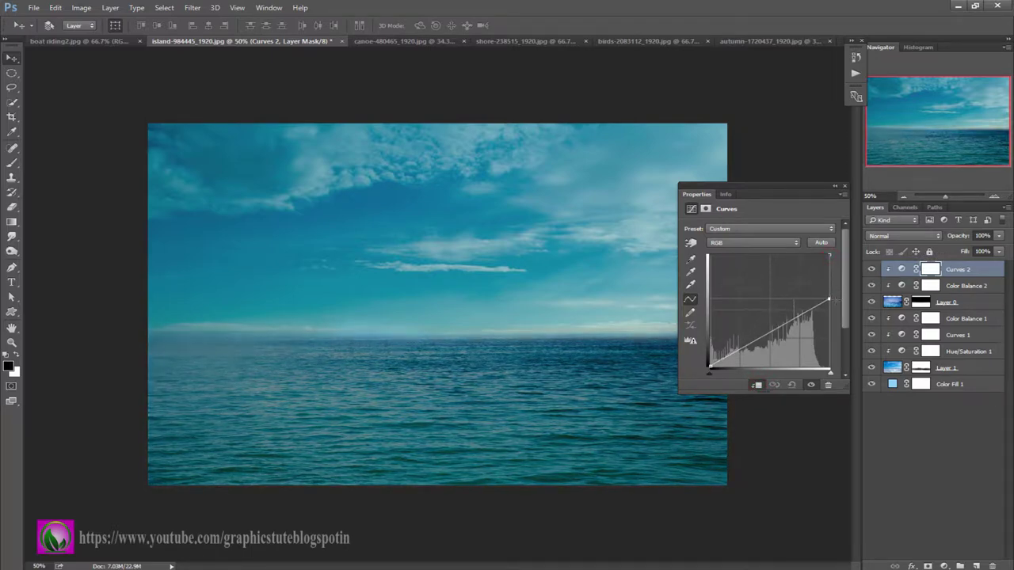
left_click(845, 189)
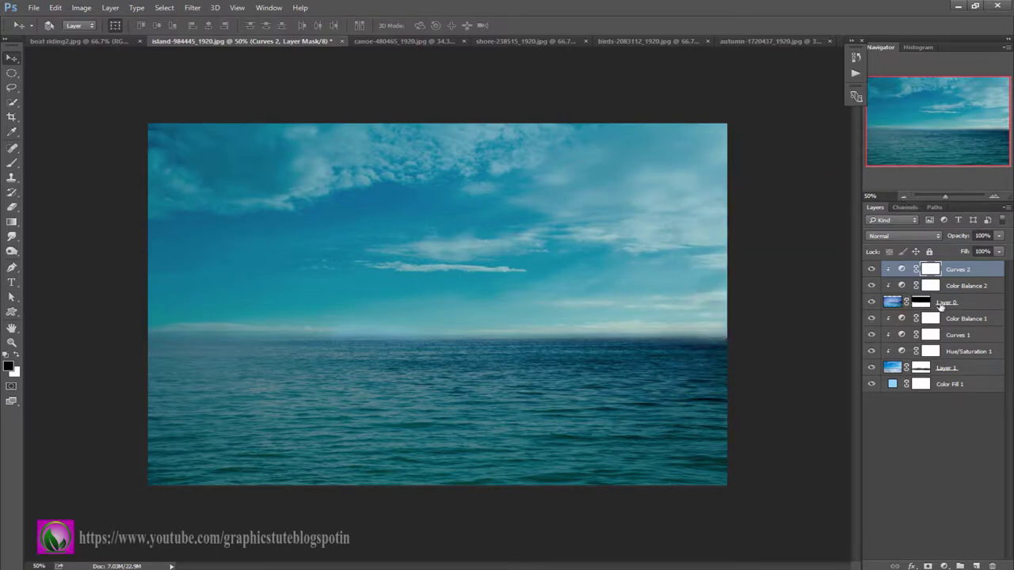
left_click(939, 306)
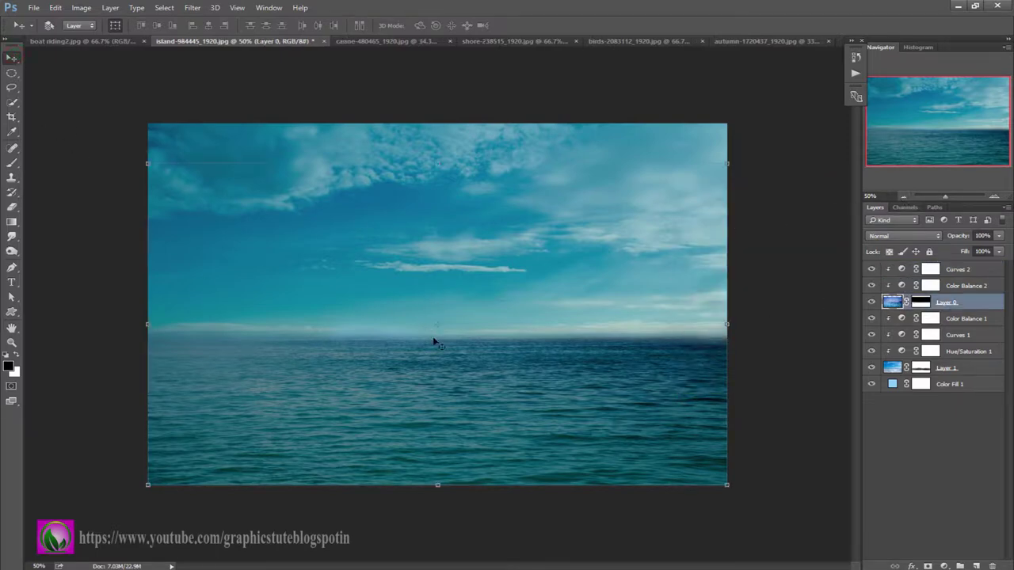
Shorten sky Layer 1 from the bottom to H 77.67%, then bring up the shore-238515 photo
mouse_move(437, 485)
left_mouse_down()
mouse_move(436, 468)
mouse_move(436, 485)
left_mouse_up()
left_click(507, 24)
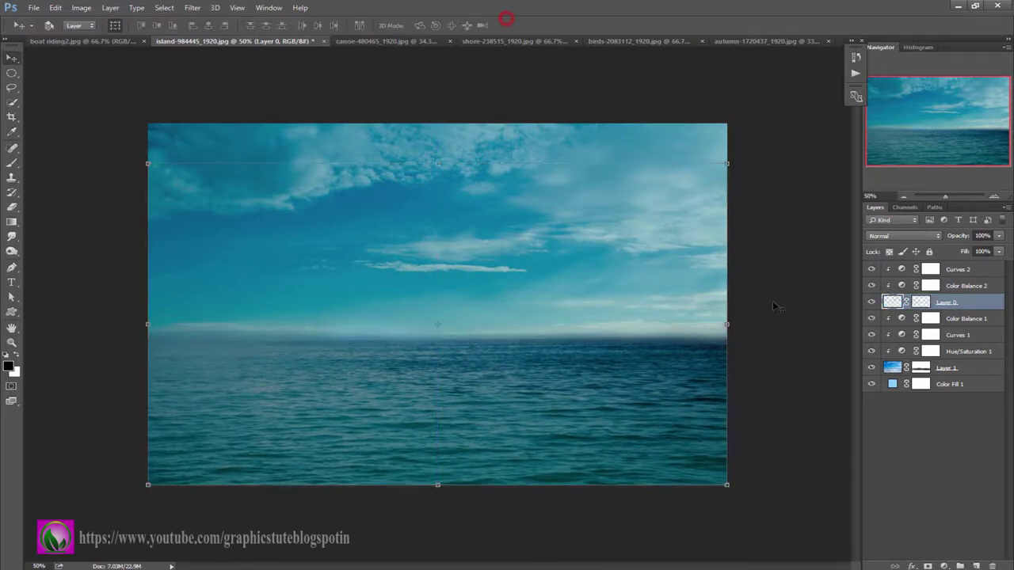
left_click(894, 367)
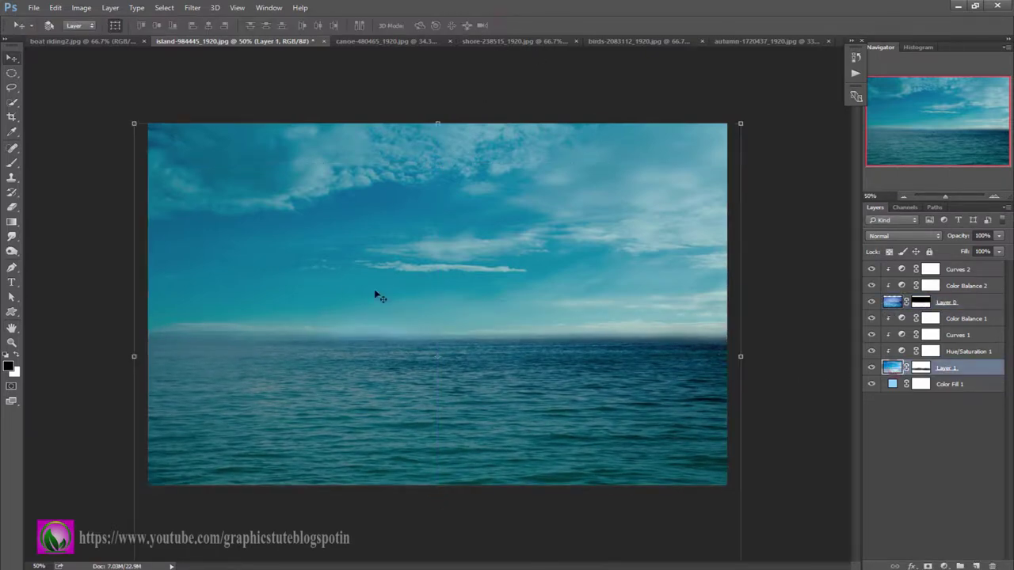
left_click(904, 196)
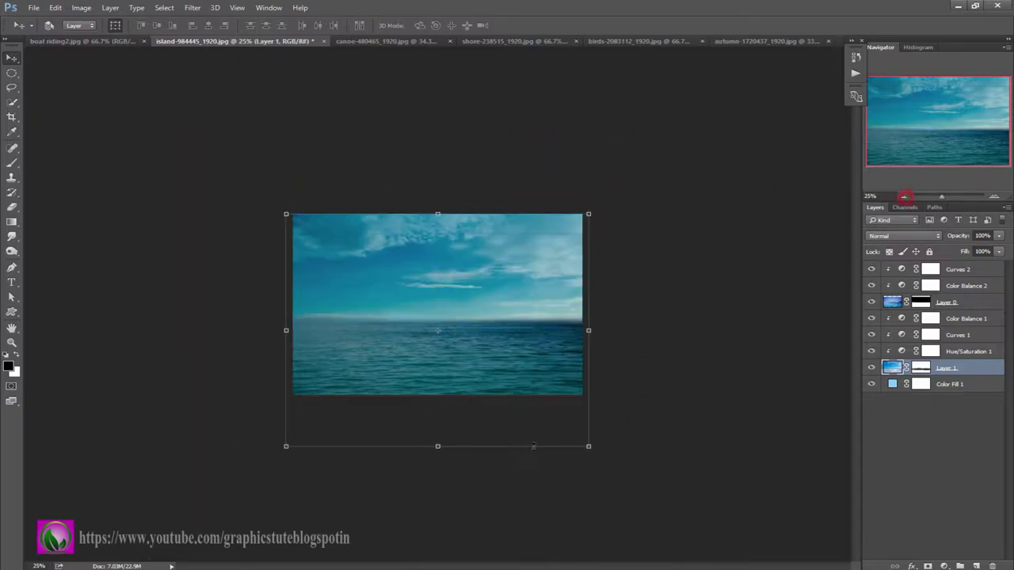
left_click_drag(437, 447, 438, 394)
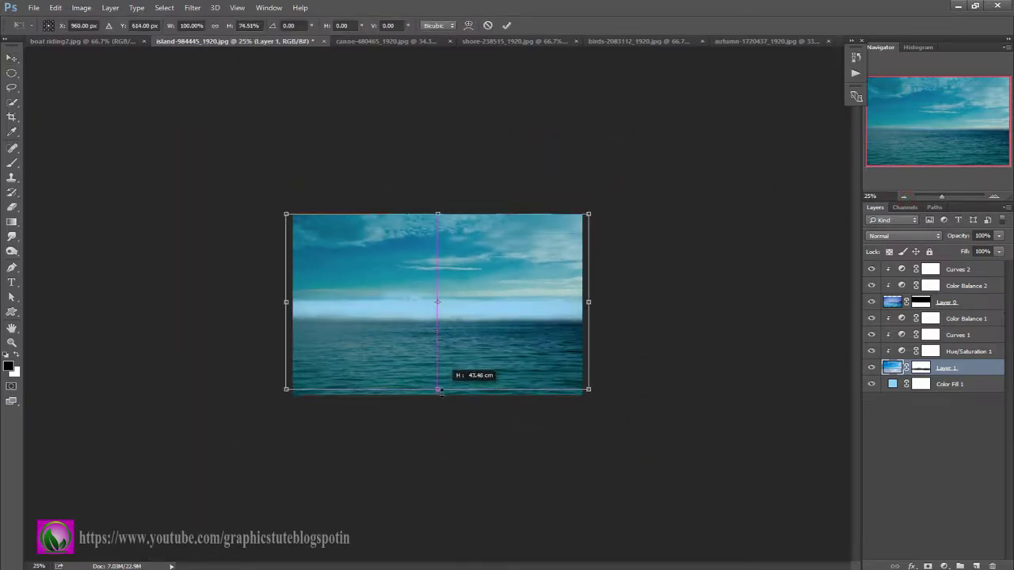
left_click(507, 26)
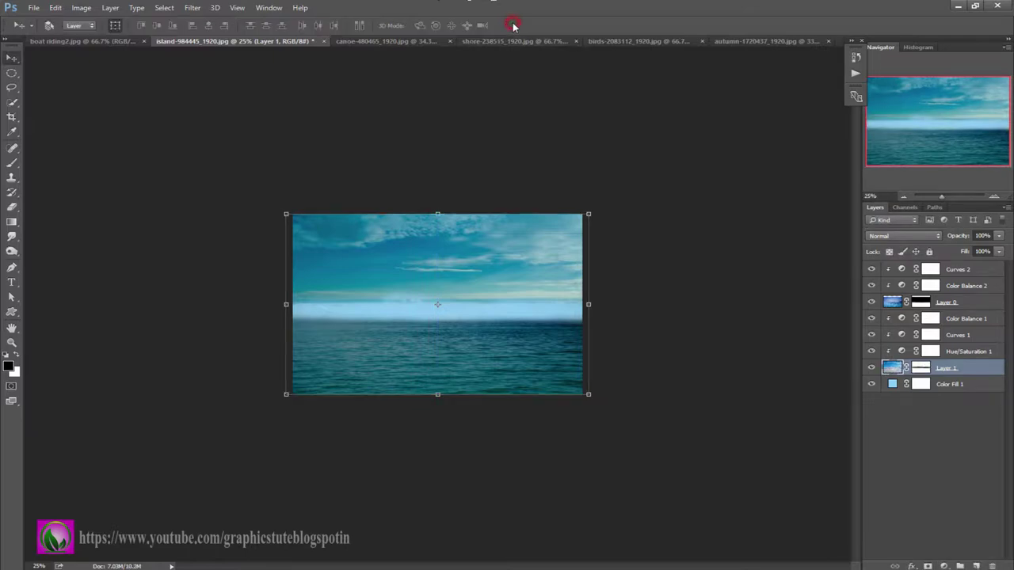
left_click(390, 42)
left_click(473, 41)
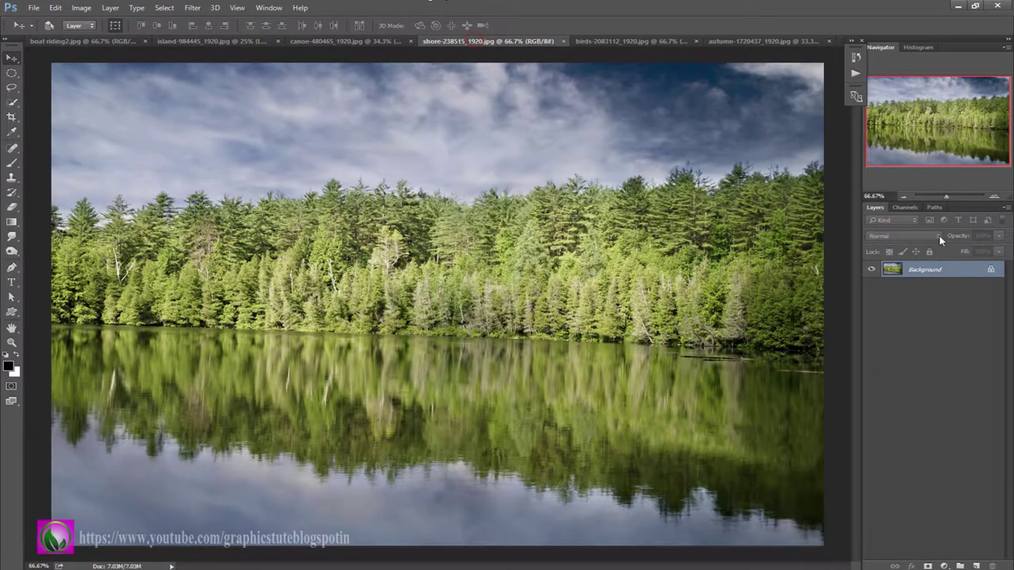
Unlock the shore photo and drag a rectangular selection of its sky and trees into the island composite
left_click(992, 270)
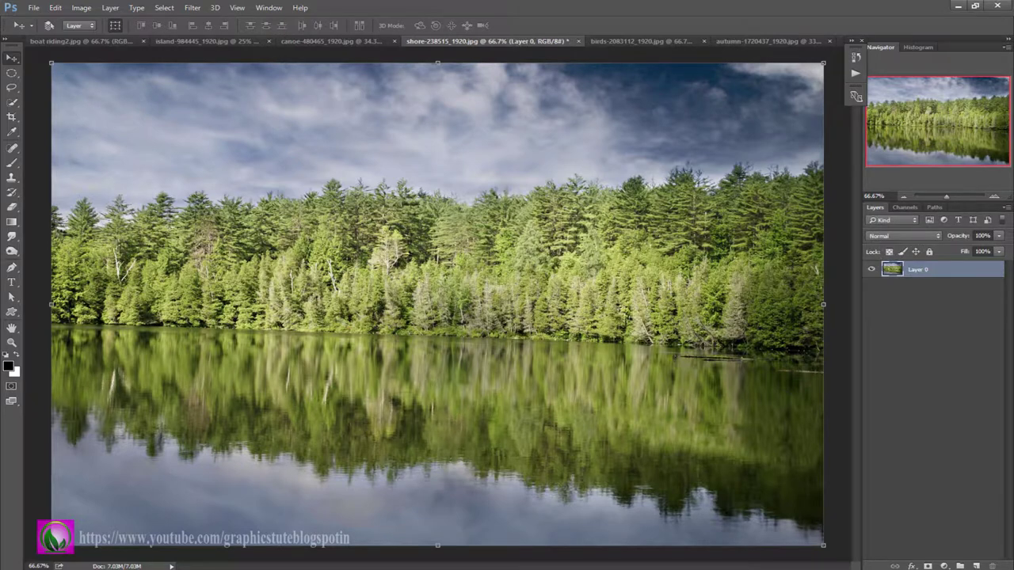
right_click(11, 73)
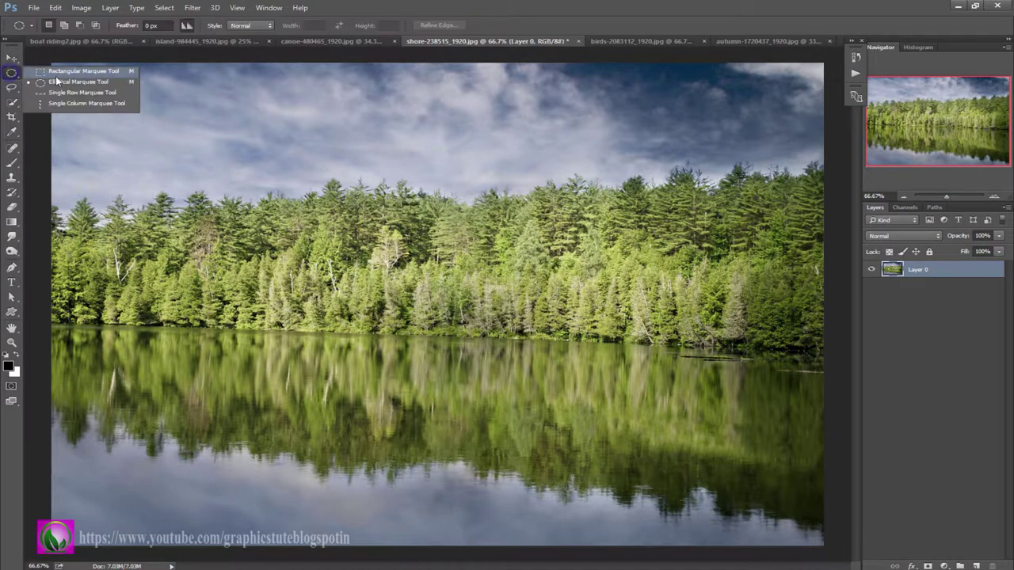
left_click(60, 74)
left_click_drag(49, 58, 827, 358)
left_click(9, 58)
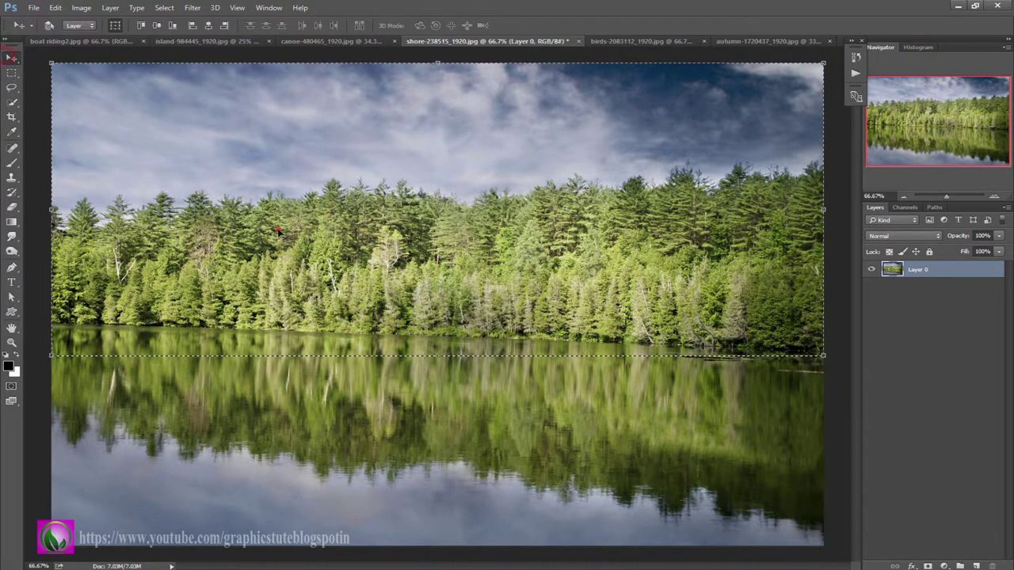
mouse_move(396, 340)
left_mouse_down()
mouse_move(203, 113)
mouse_move(347, 278)
left_mouse_up()
mouse_move(448, 283)
left_mouse_down()
mouse_move(482, 302)
mouse_move(476, 292)
left_mouse_up()
left_click_drag(943, 370, 949, 308)
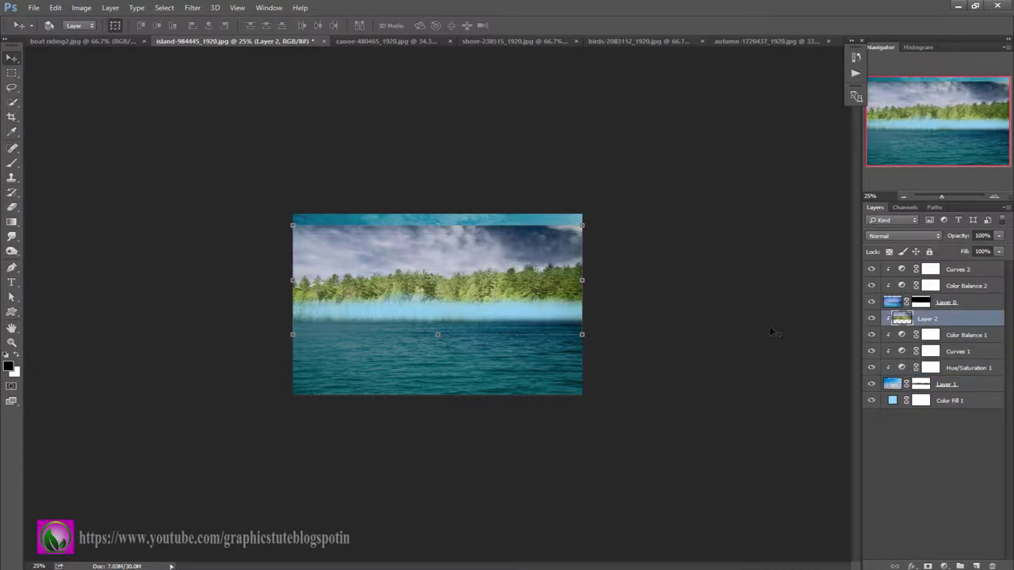
Stack tree Layer 2 beneath Layer 1 and lower it about 1 cm onto the horizon at 50% zoom
left_click_drag(467, 293, 468, 301)
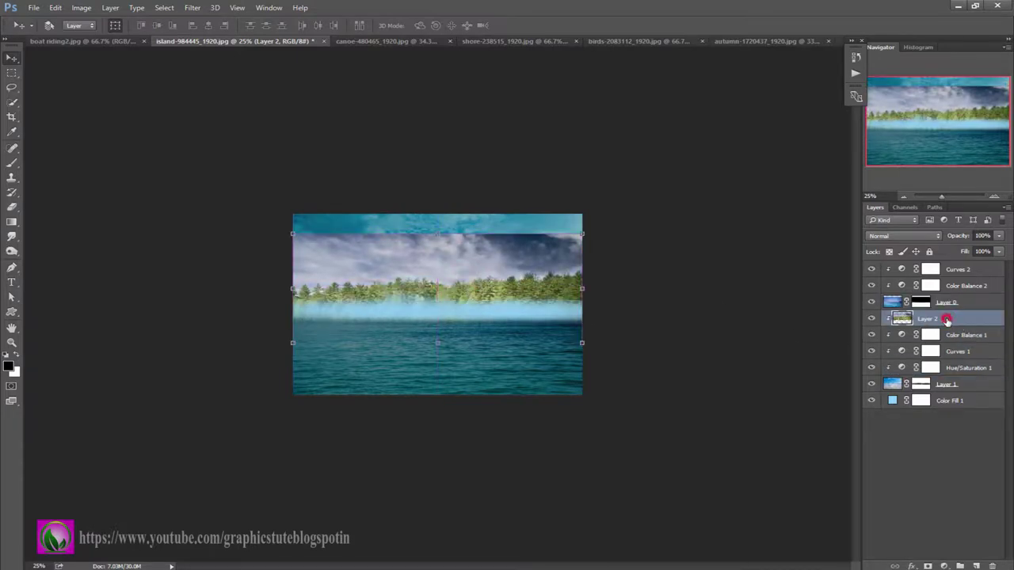
left_click_drag(946, 321, 943, 268)
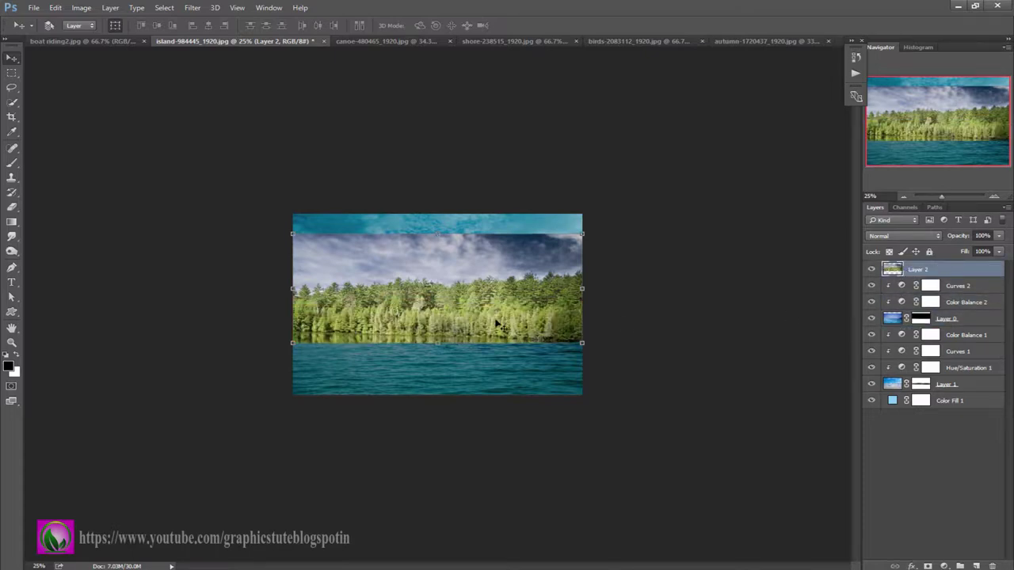
left_click_drag(497, 323, 497, 311)
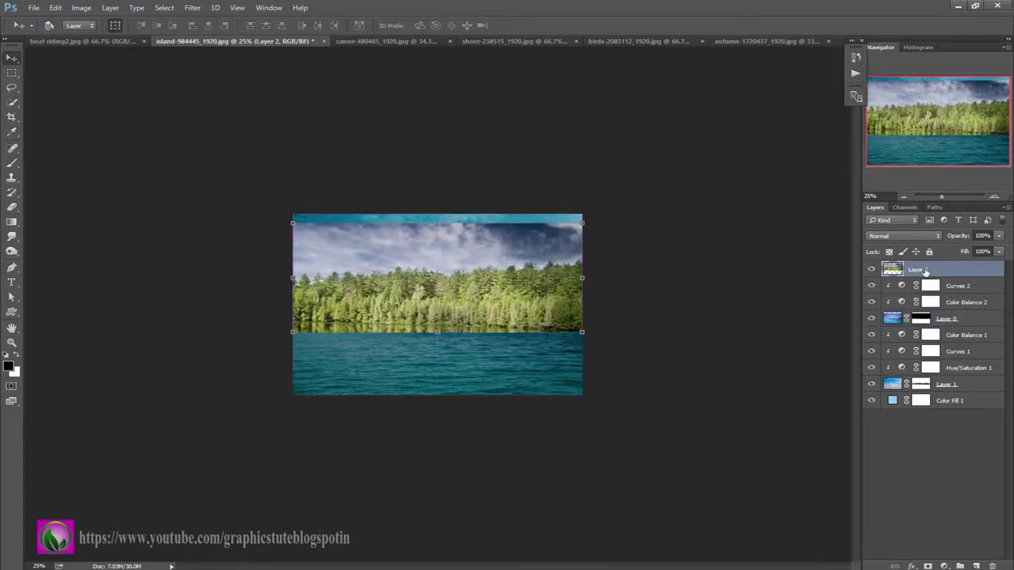
left_click_drag(939, 271, 943, 377)
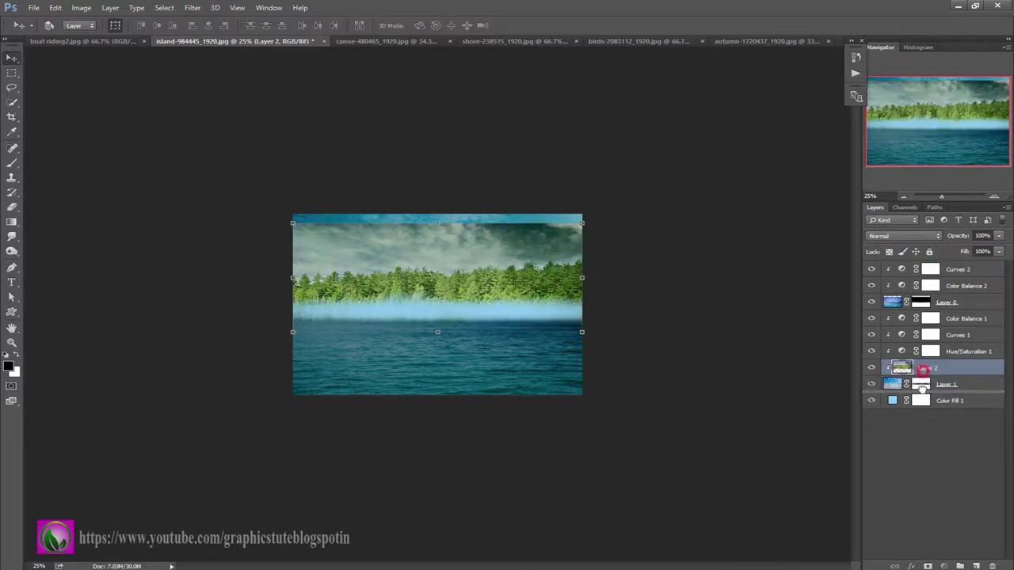
left_click_drag(923, 370, 923, 386)
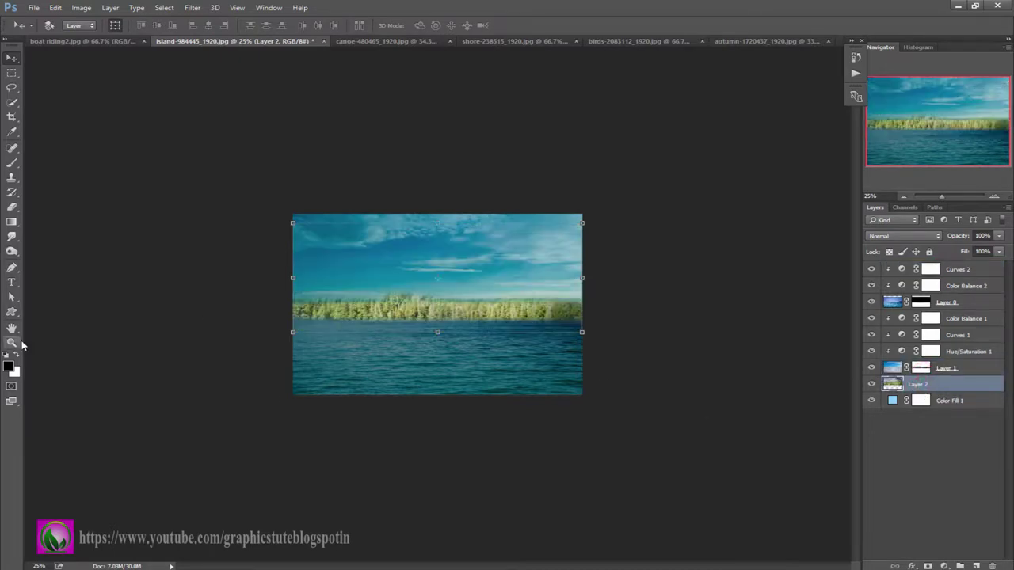
left_click(996, 197)
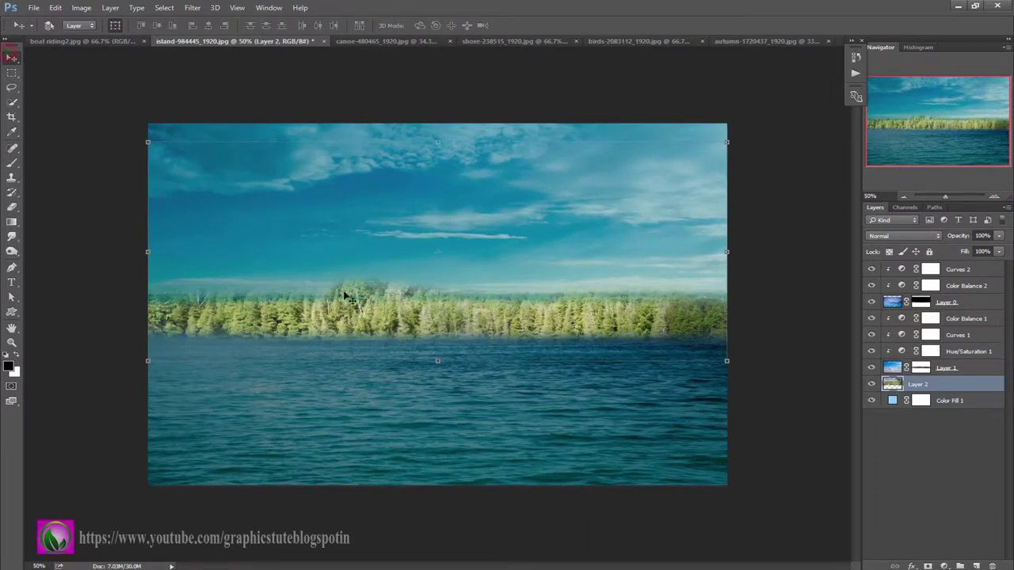
left_click_drag(345, 296, 371, 319)
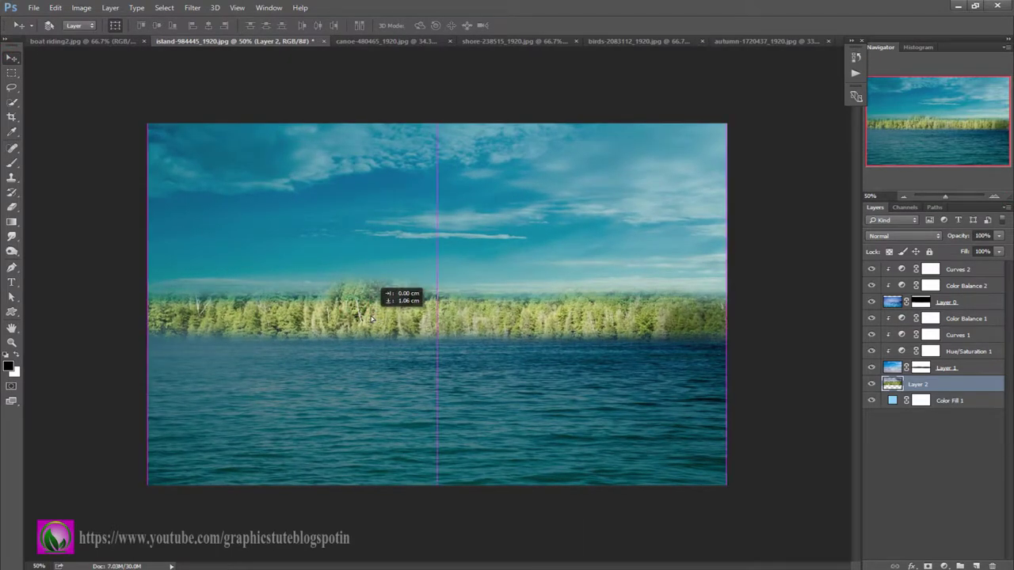
left_click_drag(371, 318, 425, 321)
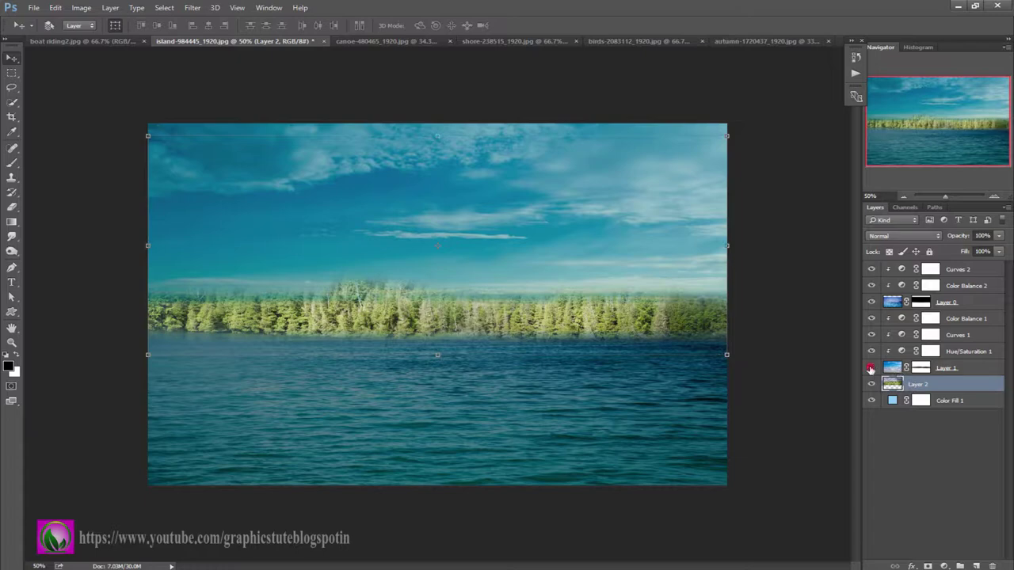
left_click(870, 369)
left_click(870, 369)
Brush white on Layer 1's mask along the horizon so the tree line shows through the sky
left_click(919, 368)
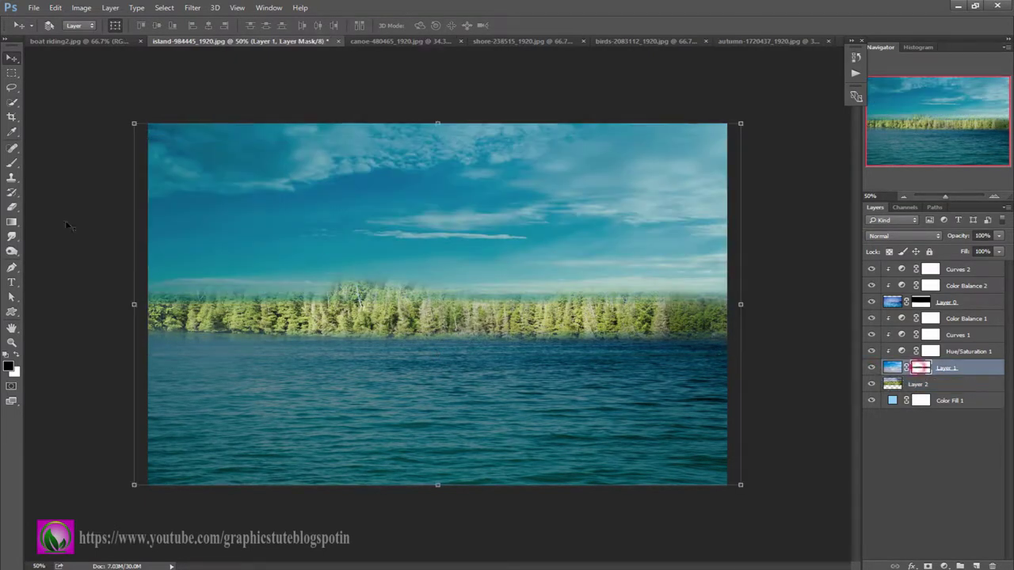
left_click(11, 164)
mouse_move(333, 282)
left_mouse_down()
mouse_move(440, 302)
mouse_move(610, 295)
left_mouse_up()
left_click_drag(315, 310, 198, 307)
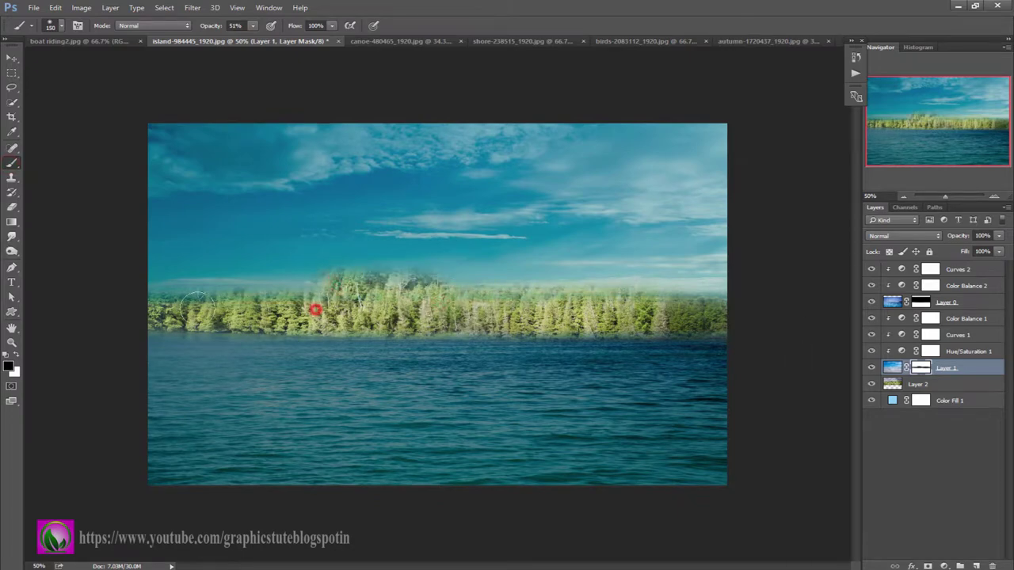
key("x")
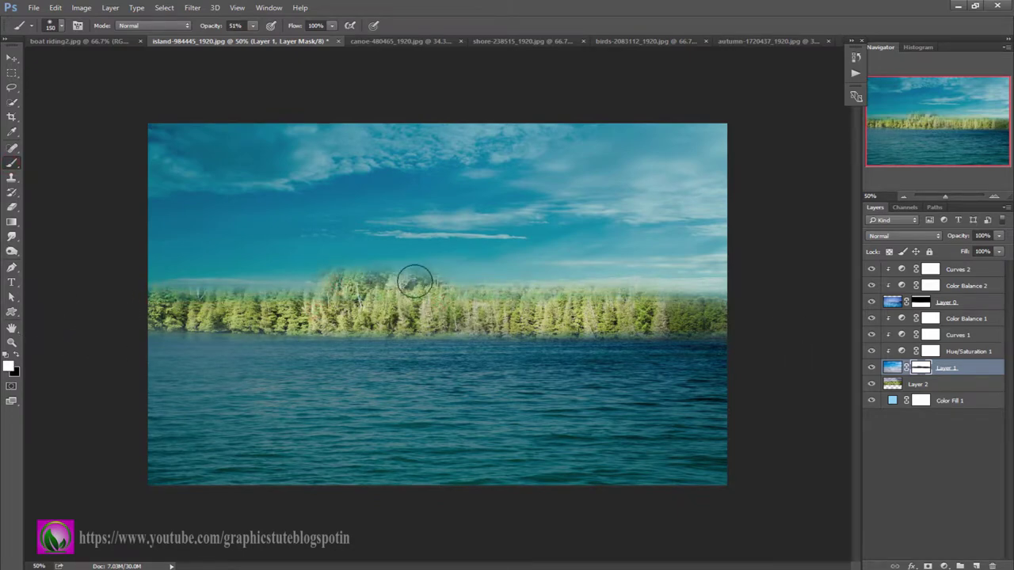
mouse_move(415, 281)
left_mouse_down()
mouse_move(324, 272)
mouse_move(468, 267)
mouse_move(231, 269)
left_mouse_up()
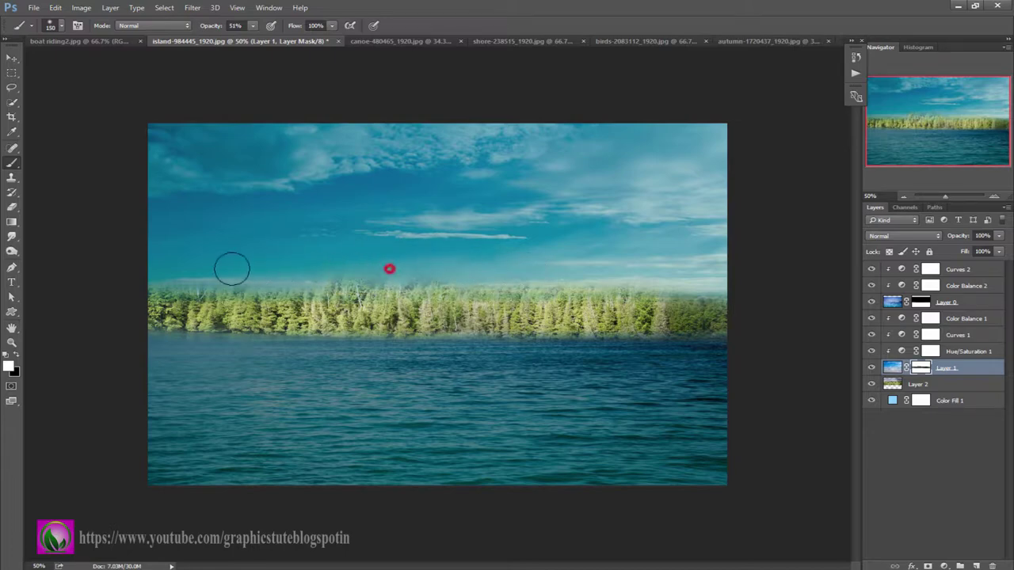
left_click_drag(389, 269, 636, 278)
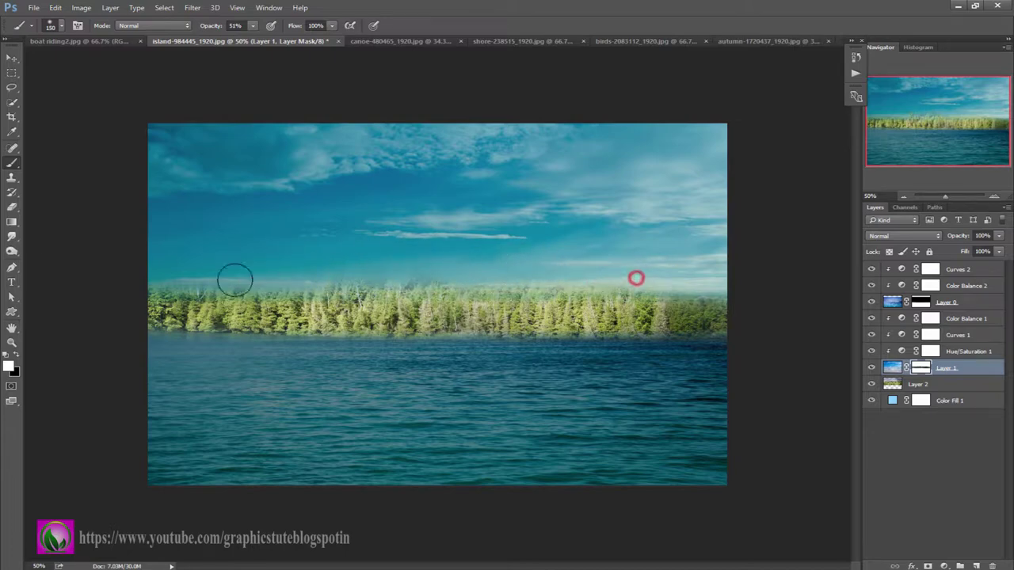
left_click_drag(258, 281, 217, 278)
left_click_drag(358, 287, 650, 288)
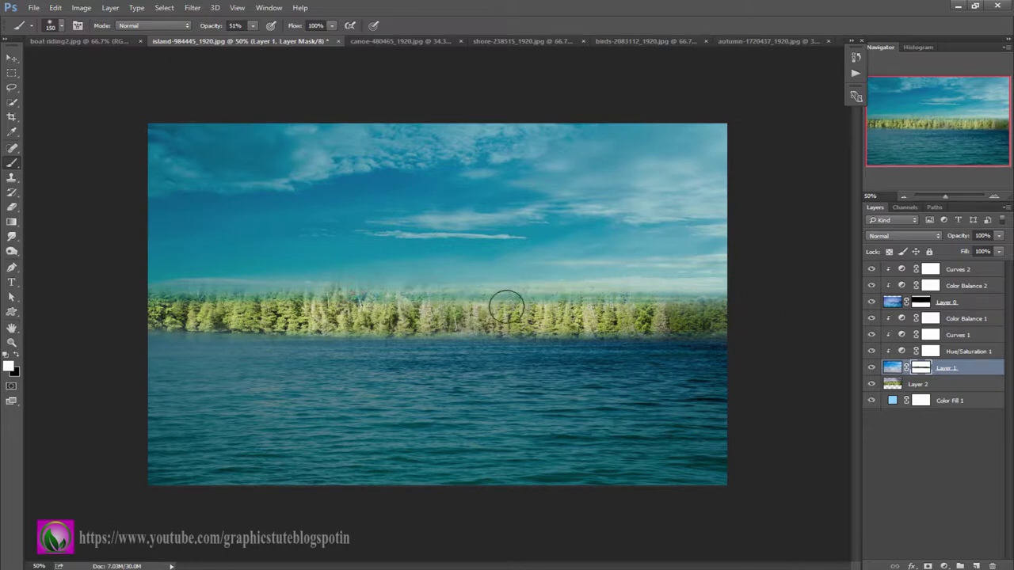
Undo the last mask stroke and lower the brush opacity to 20%
key("ctrl+z")
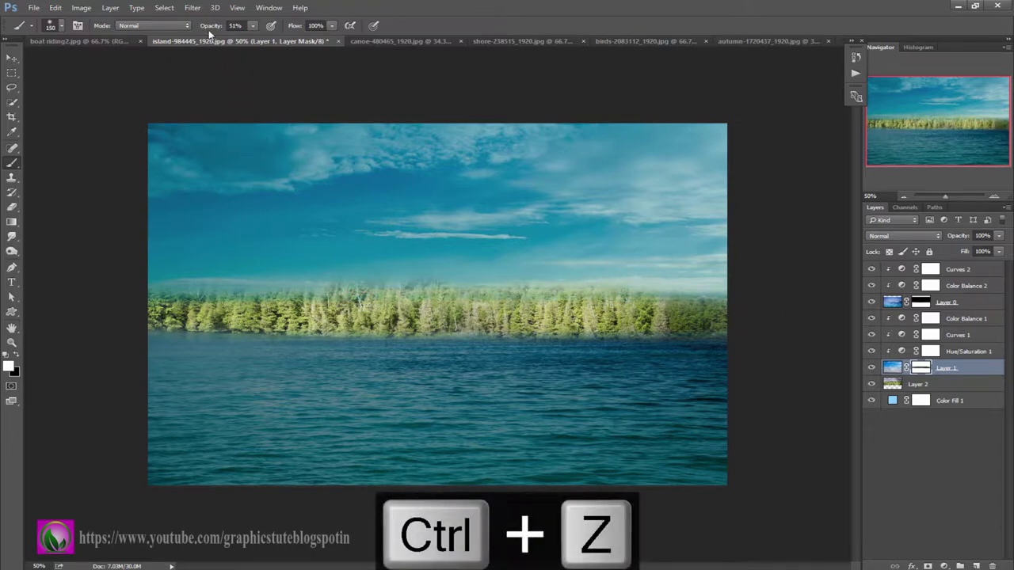
left_click_drag(198, 28, 188, 28)
left_click(491, 286)
Add a Curves 3 adjustment clipped to Layer 2 and lower its highlights to darken the trees
left_click(911, 384)
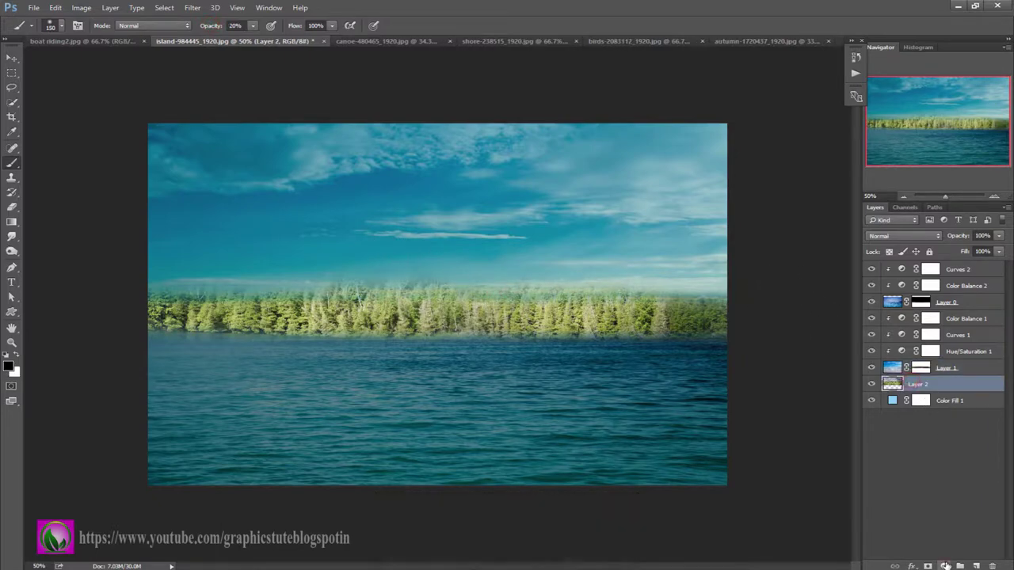
left_click(944, 565)
left_click(943, 384)
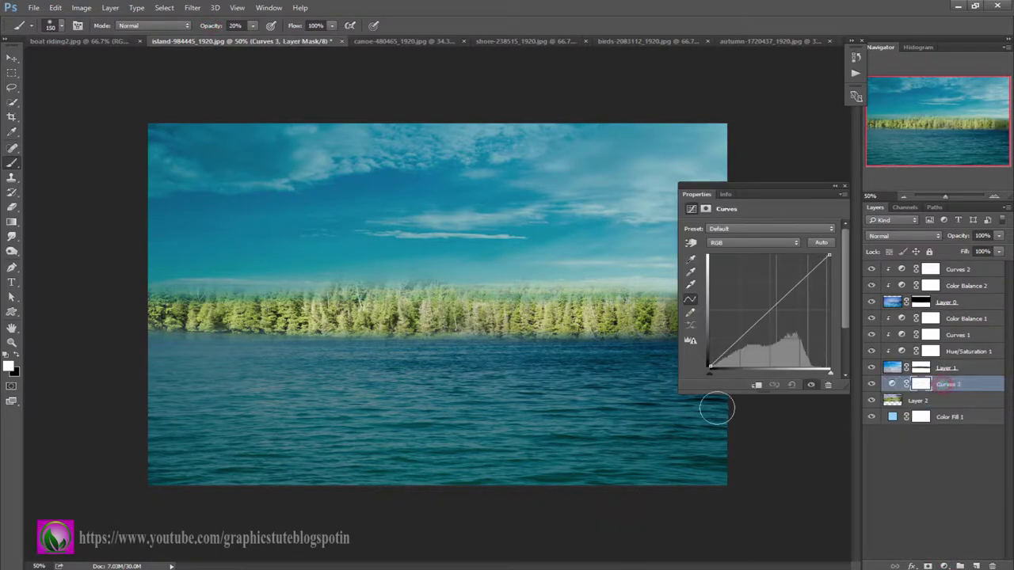
left_click(756, 386)
left_click_drag(828, 254, 829, 287)
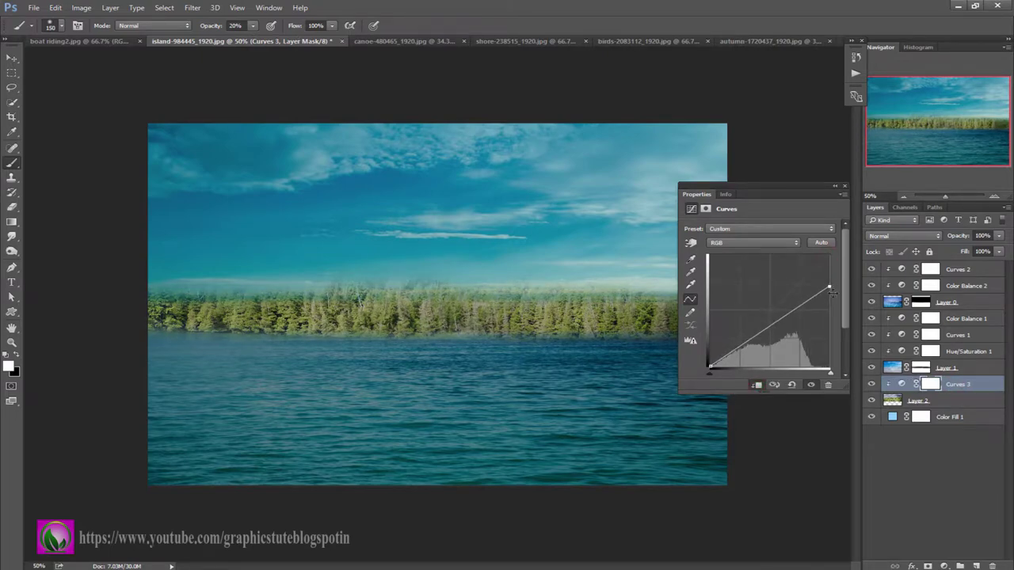
left_click_drag(829, 288, 829, 285)
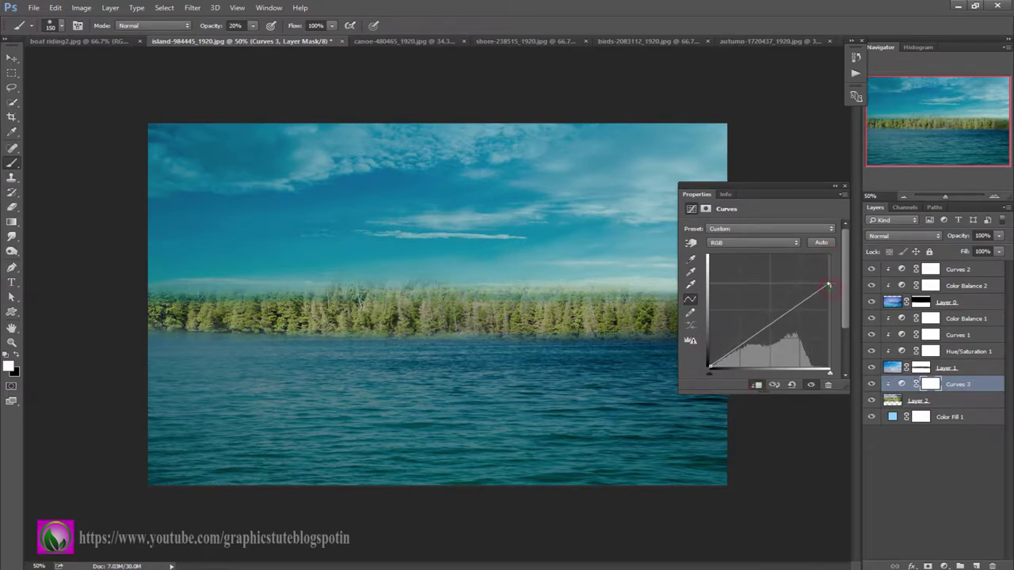
left_click(843, 186)
Open the Gaussian Blur dialog, cancel without applying, and reselect Layer 2
left_click(191, 7)
mouse_move(198, 132)
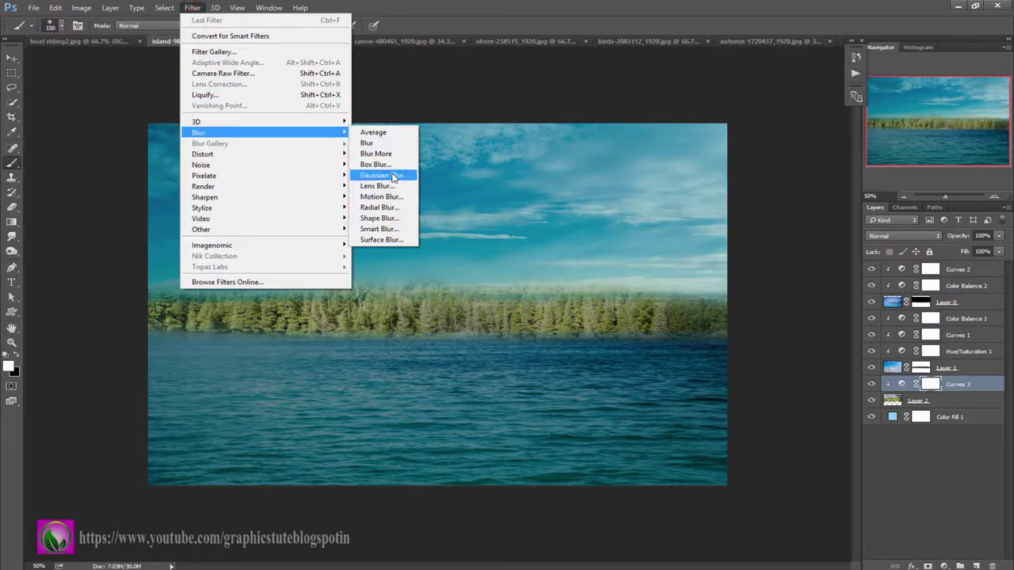
left_click(384, 175)
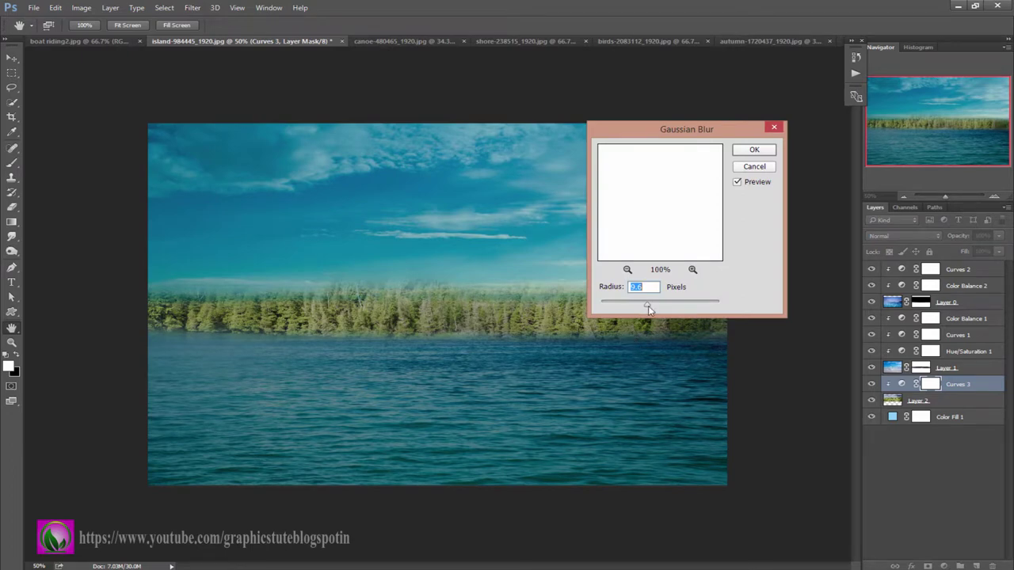
left_click(776, 129)
key("b")
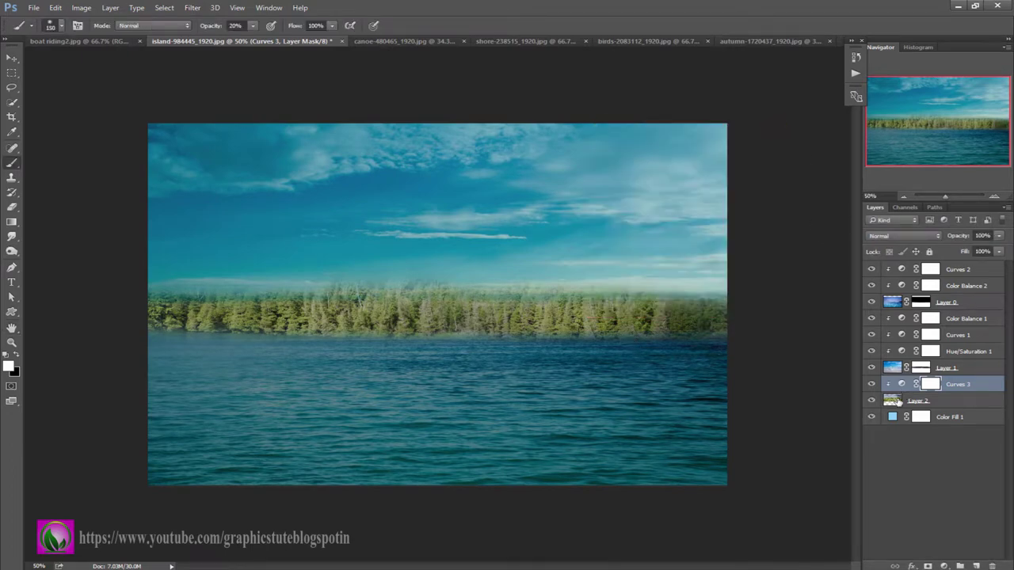
left_click(897, 402)
Apply a Gaussian Blur of about 1.0 px radius to the trees on Layer 2
left_click(191, 8)
mouse_move(198, 132)
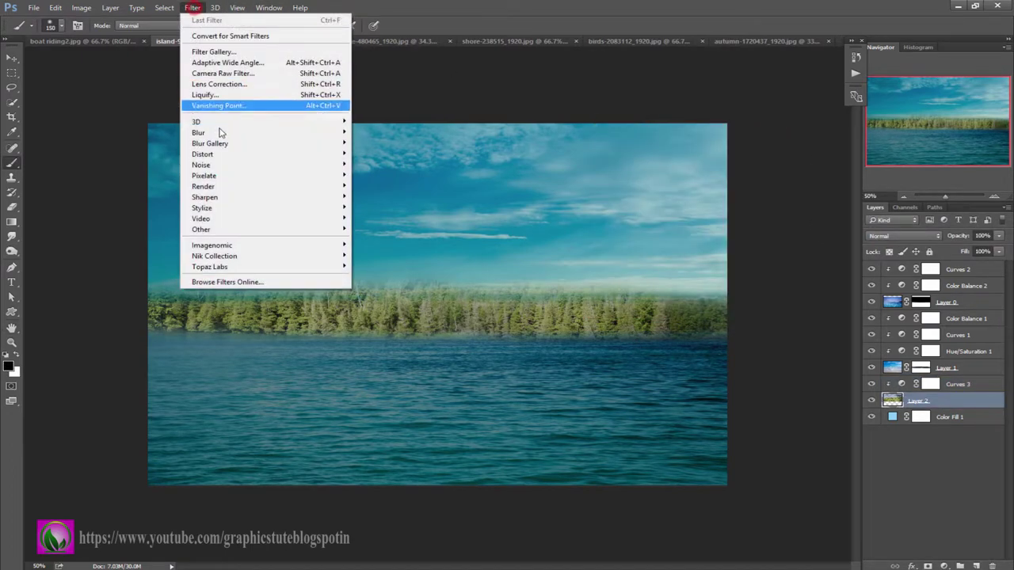
left_click(373, 174)
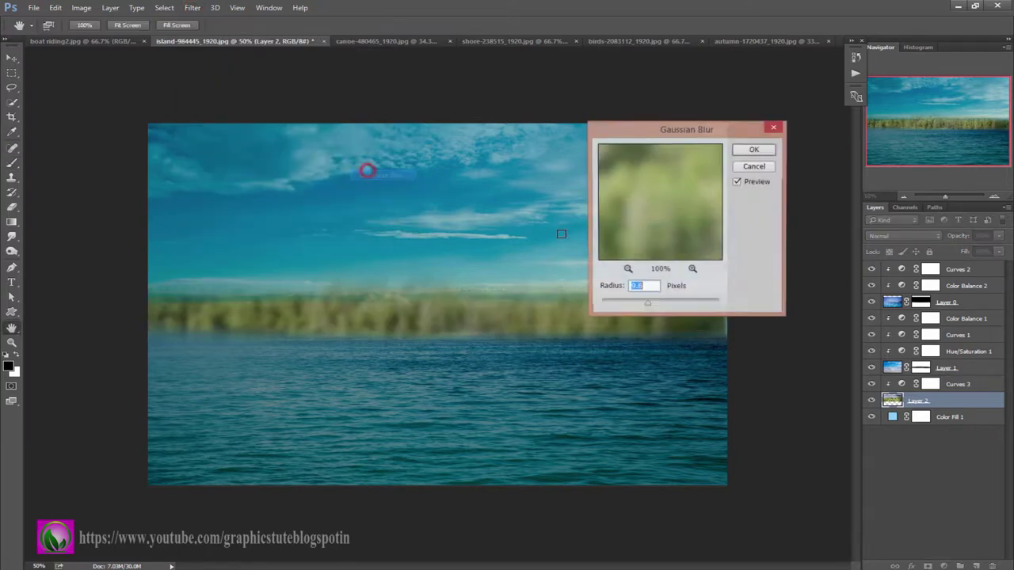
left_click_drag(623, 311, 613, 309)
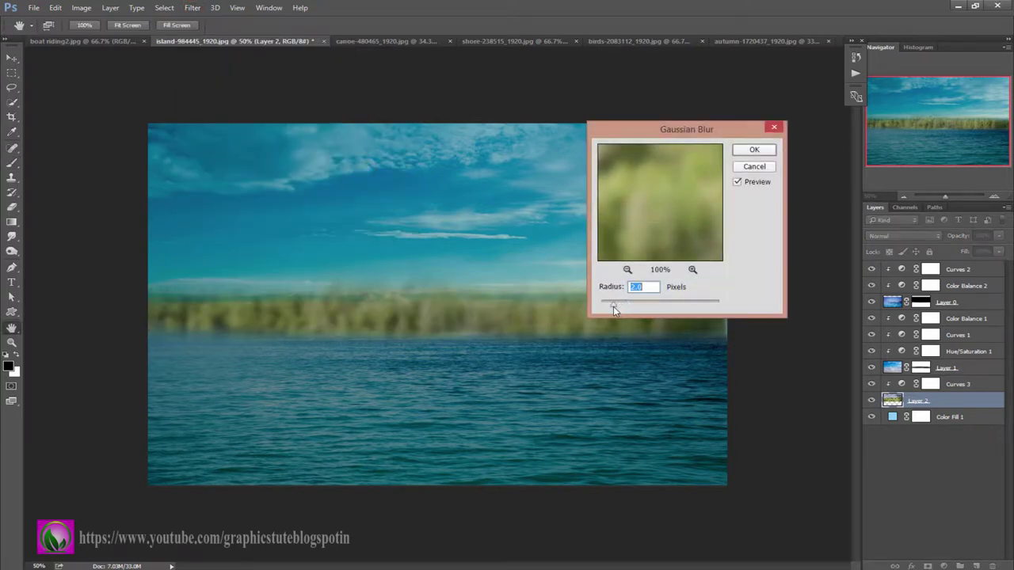
left_click(611, 309)
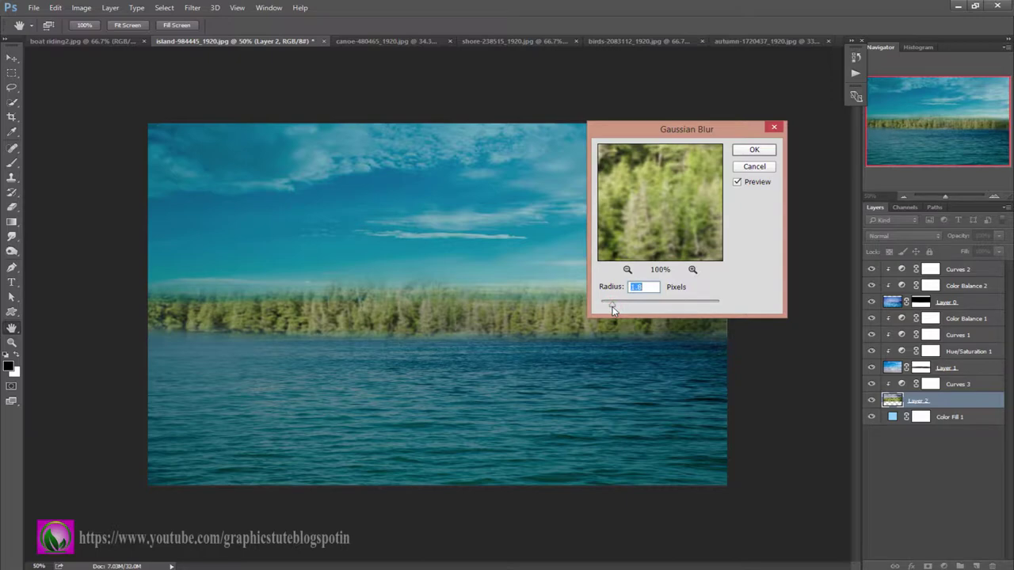
left_click(752, 150)
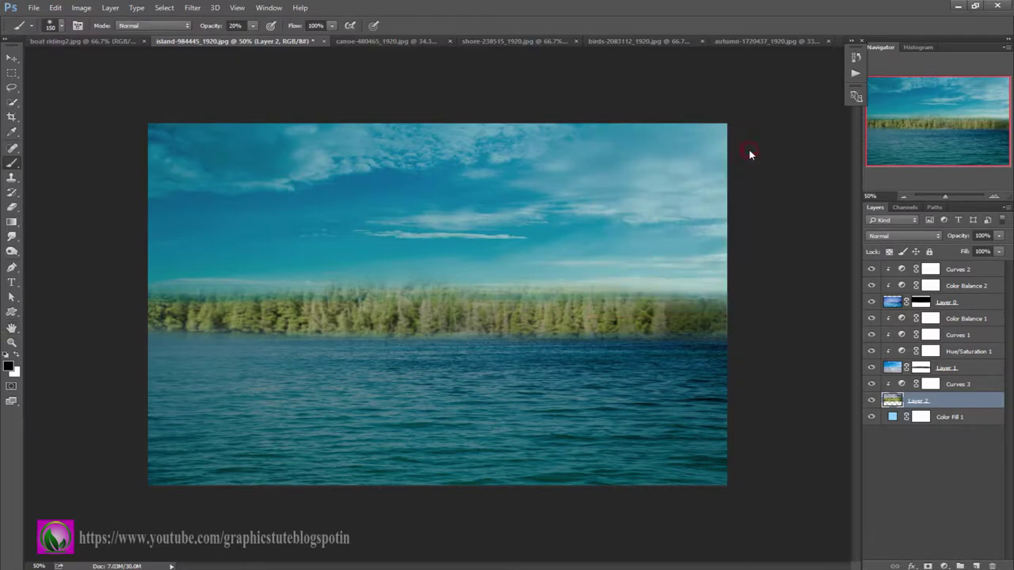
left_click(362, 40)
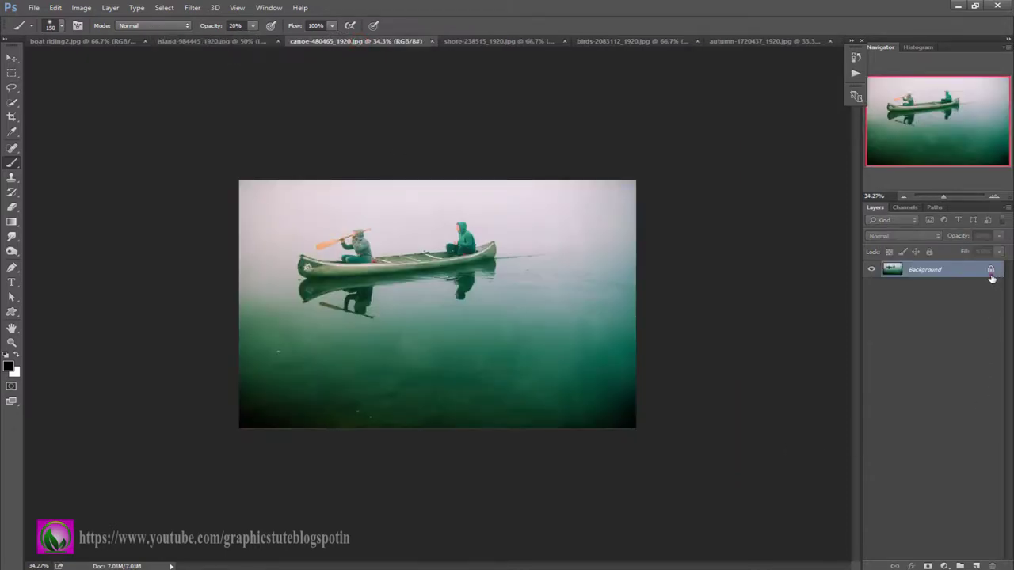
Unlock the canoe photo's Background as Layer 0 and zoom to 100%
left_click(990, 270)
left_click(995, 197)
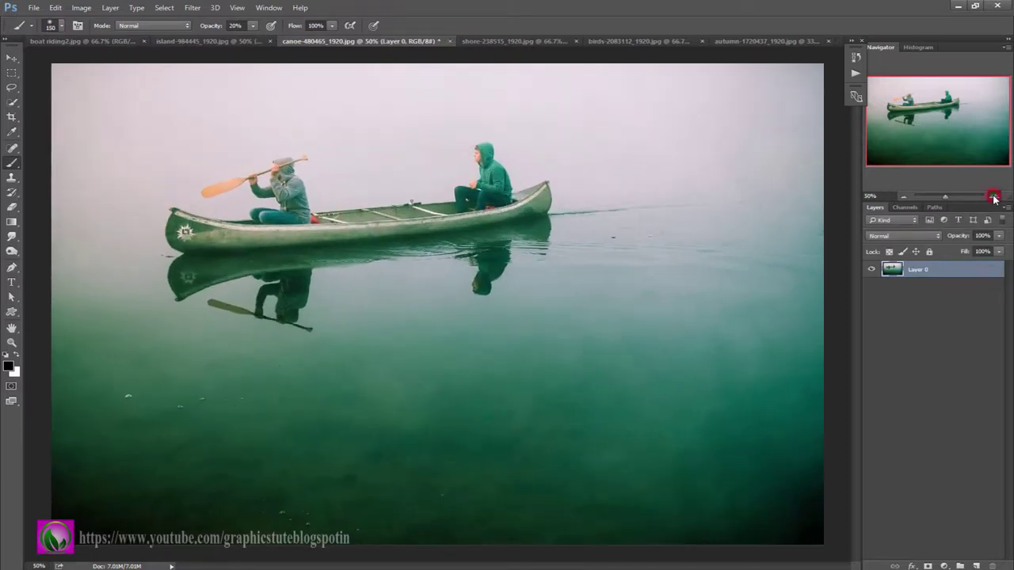
key("ctrl+plus")
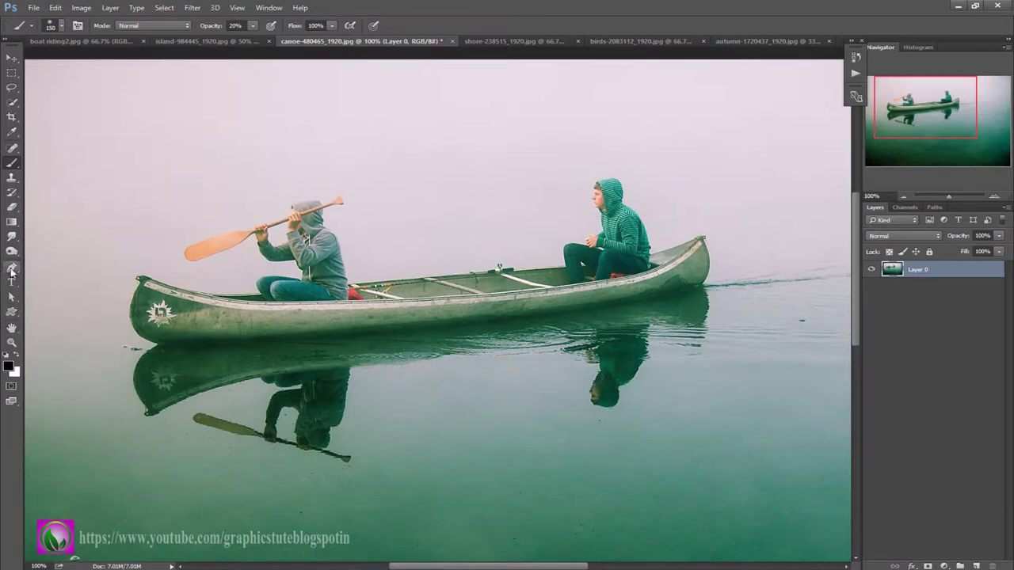
Trace a pen path from the canoe's bow along the hull, around the rear paddler, and along the top edge
left_click(12, 268)
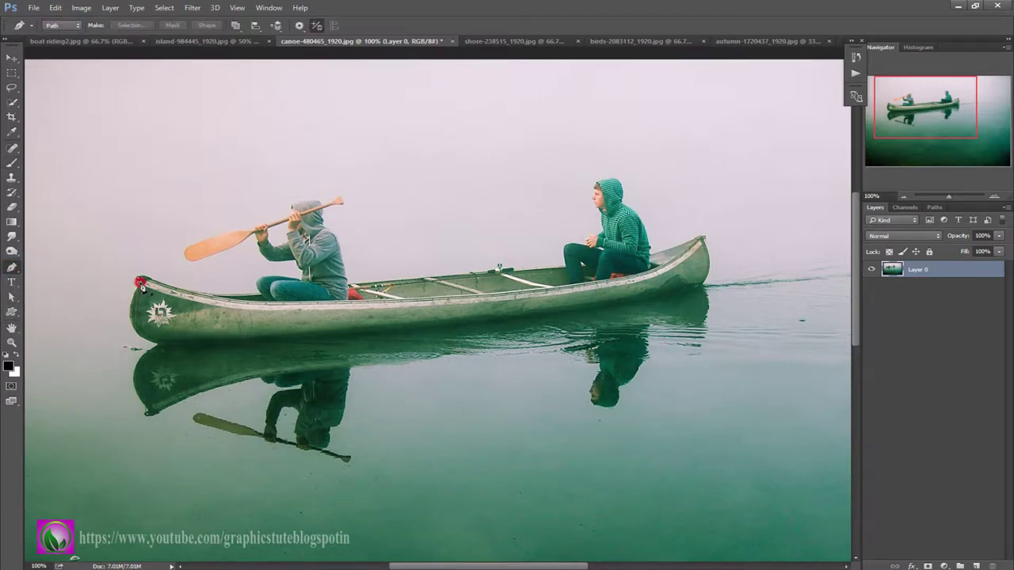
left_click(140, 283)
left_click_drag(193, 356, 211, 365)
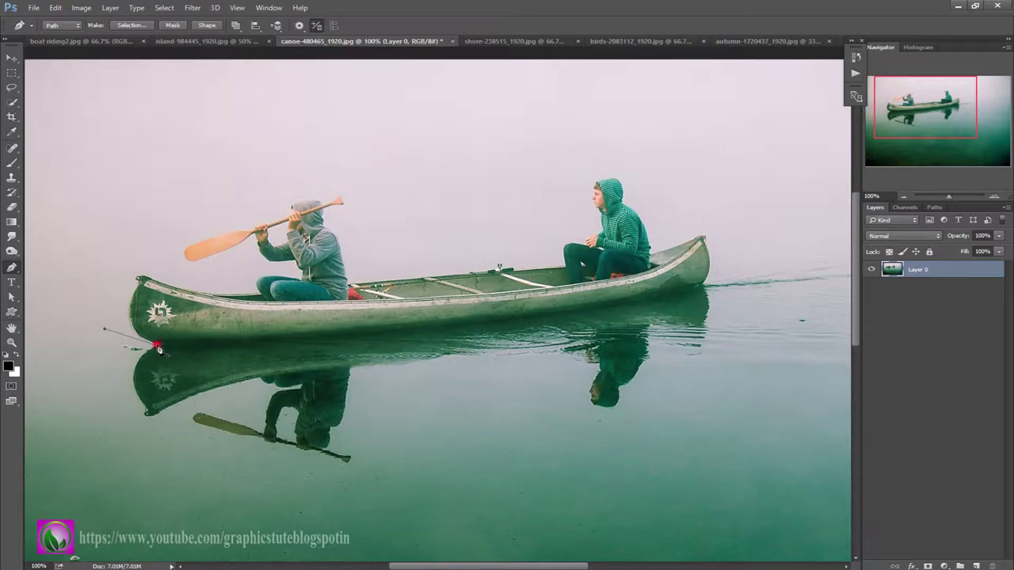
mouse_move(694, 289)
left_mouse_down()
mouse_move(758, 251)
mouse_move(697, 216)
left_mouse_up()
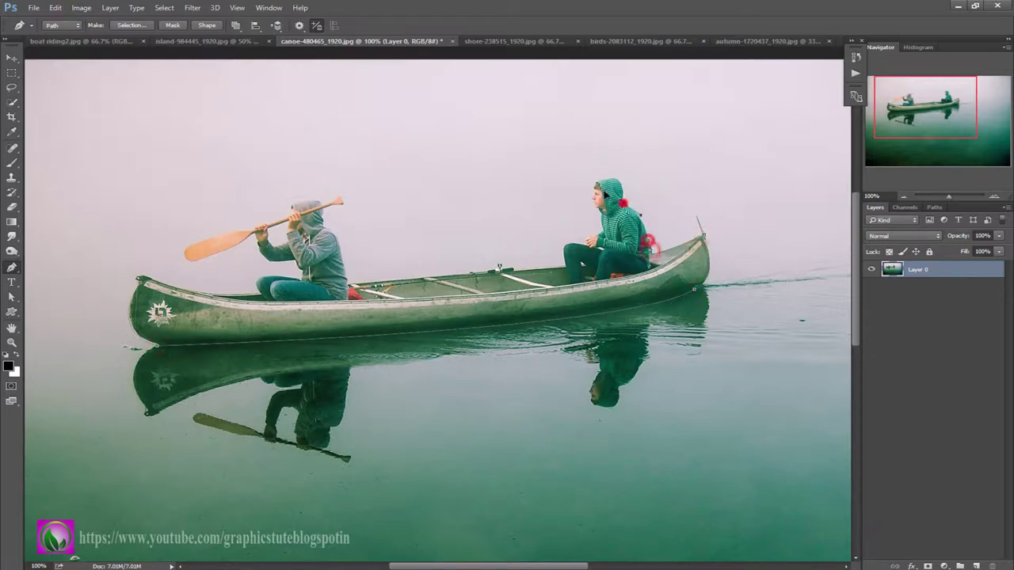
left_click_drag(606, 176, 594, 187)
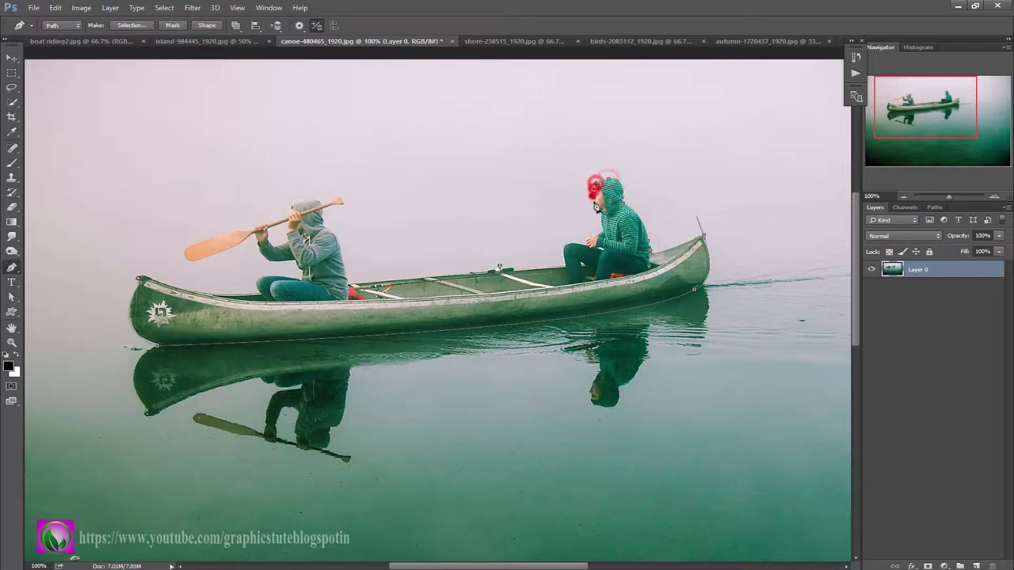
left_click(595, 203)
left_click(593, 230)
left_click_drag(576, 241, 564, 270)
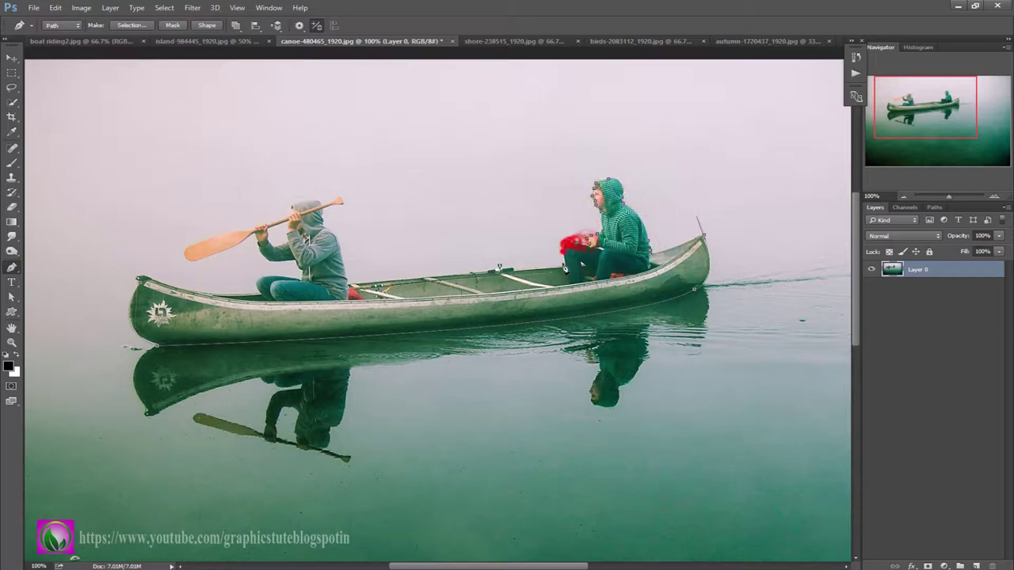
left_click_drag(500, 268, 480, 268)
Continue the path up the front paddler, around the raised paddle, and back to the bow
left_click(351, 281)
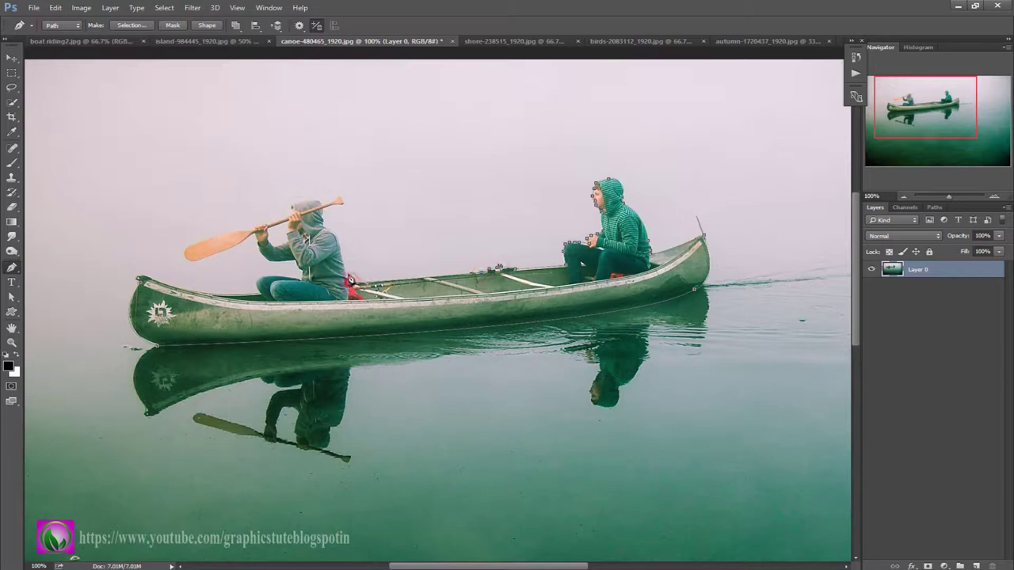
key("ctrl+z")
left_click_drag(347, 268, 333, 234)
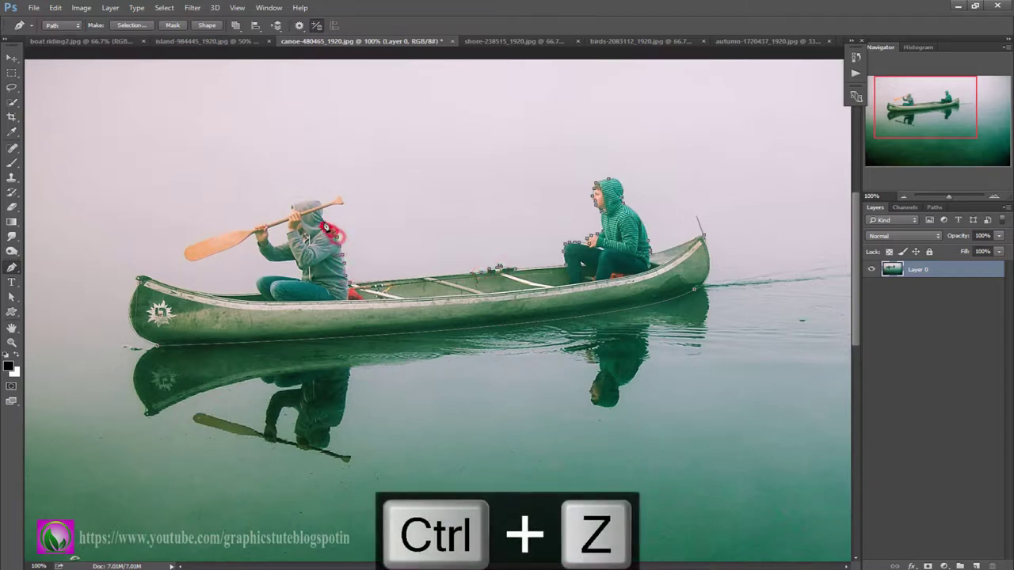
left_click(328, 212)
left_click(316, 203)
left_click(277, 216)
left_click(264, 225)
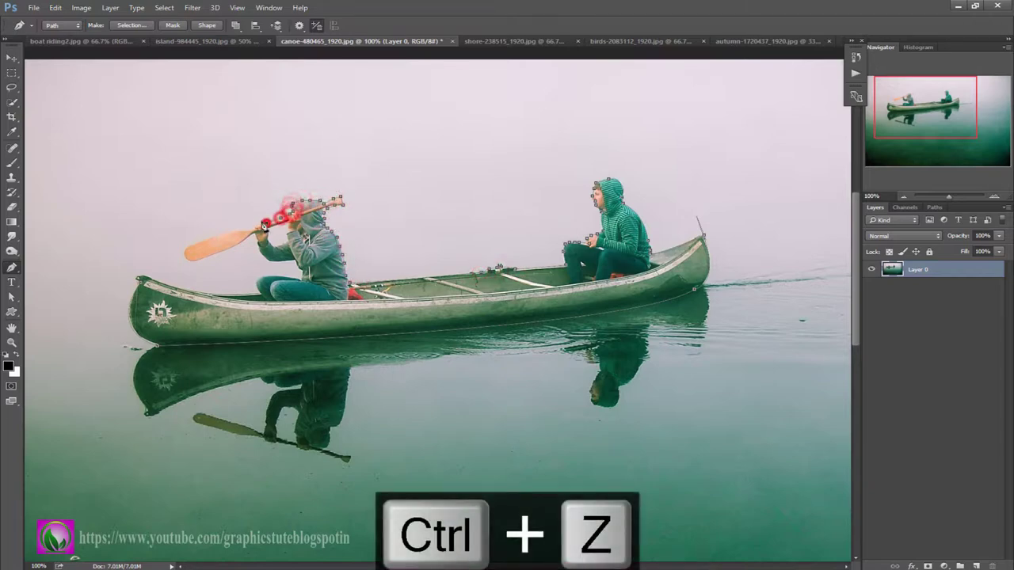
left_click(245, 230)
left_click(211, 236)
left_click(173, 250)
left_click(193, 264)
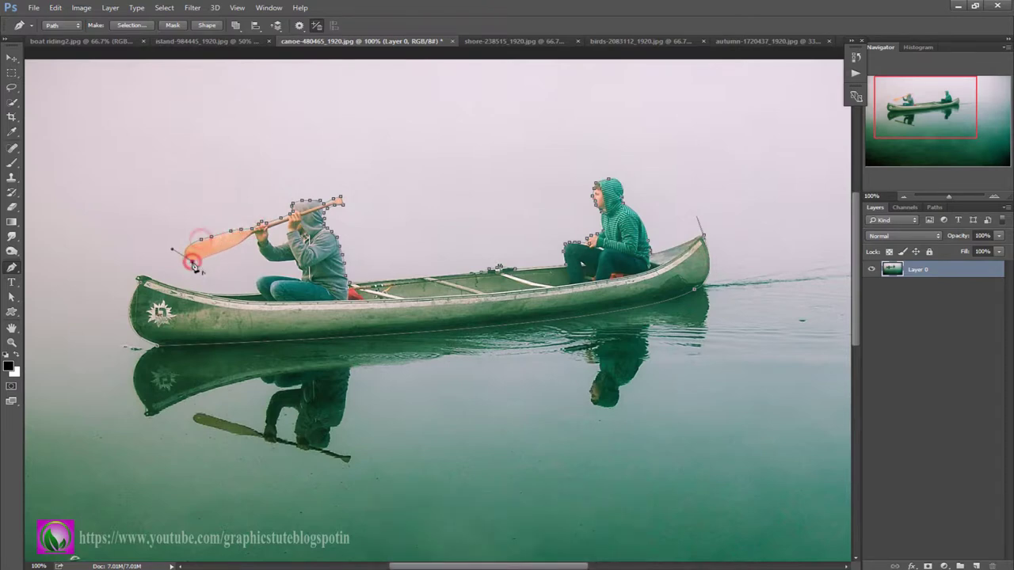
left_click(238, 236)
left_click(303, 261)
left_click(269, 277)
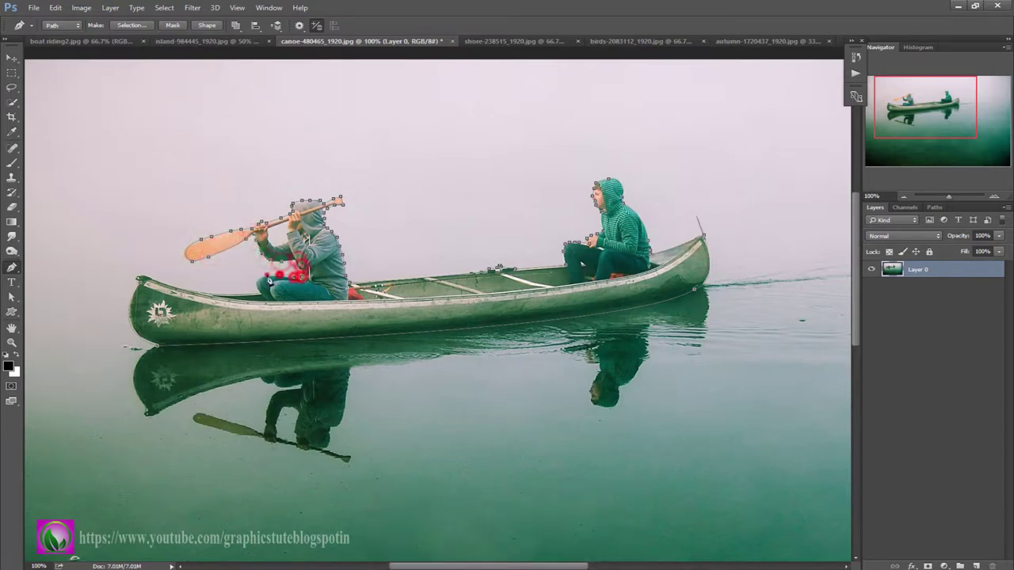
left_click(212, 293)
left_click(141, 281)
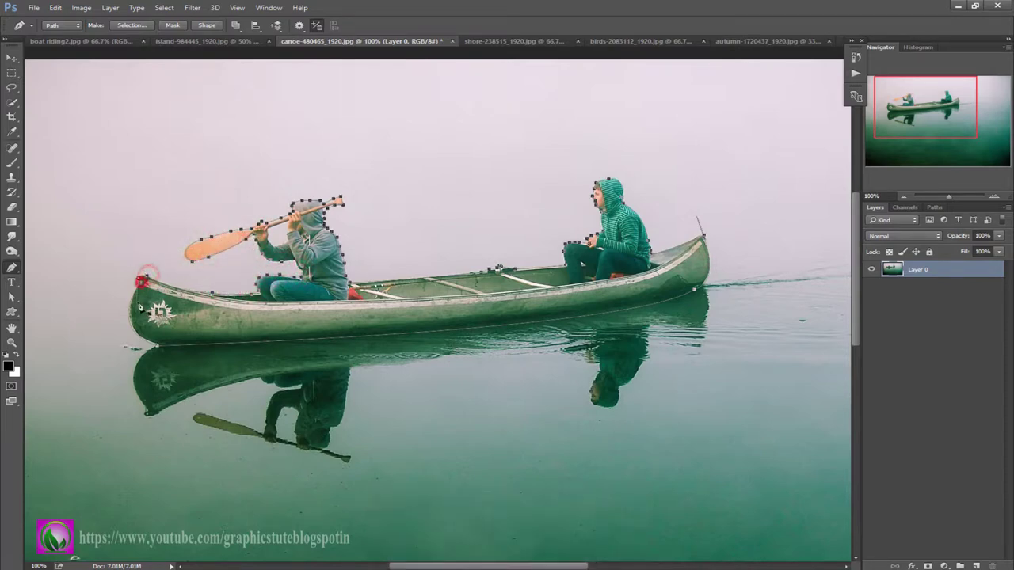
left_click(137, 305)
Convert the canoe path to a selection and add it as a layer mask on Layer 0
right_click(190, 321)
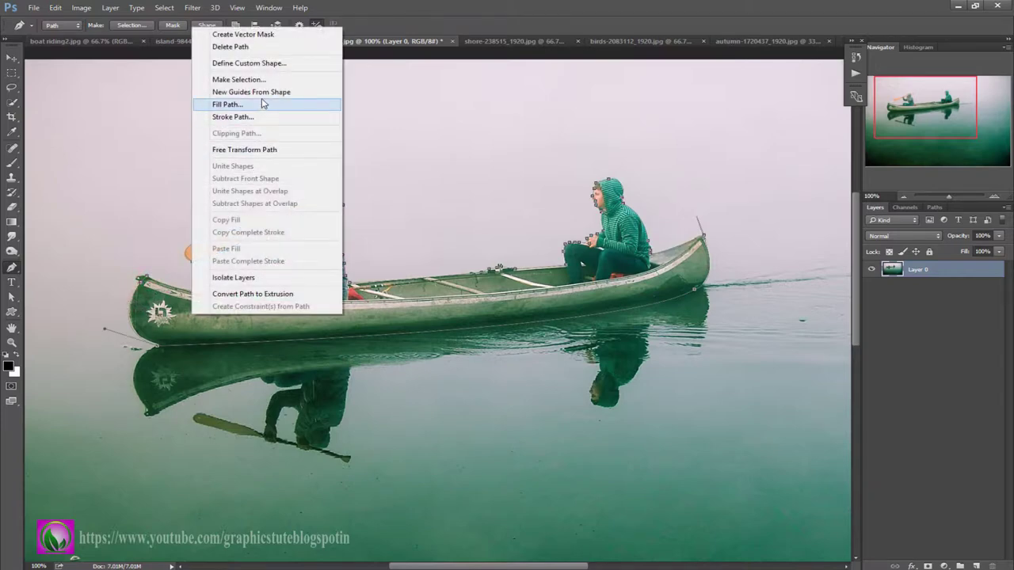
left_click(264, 79)
left_click(452, 106)
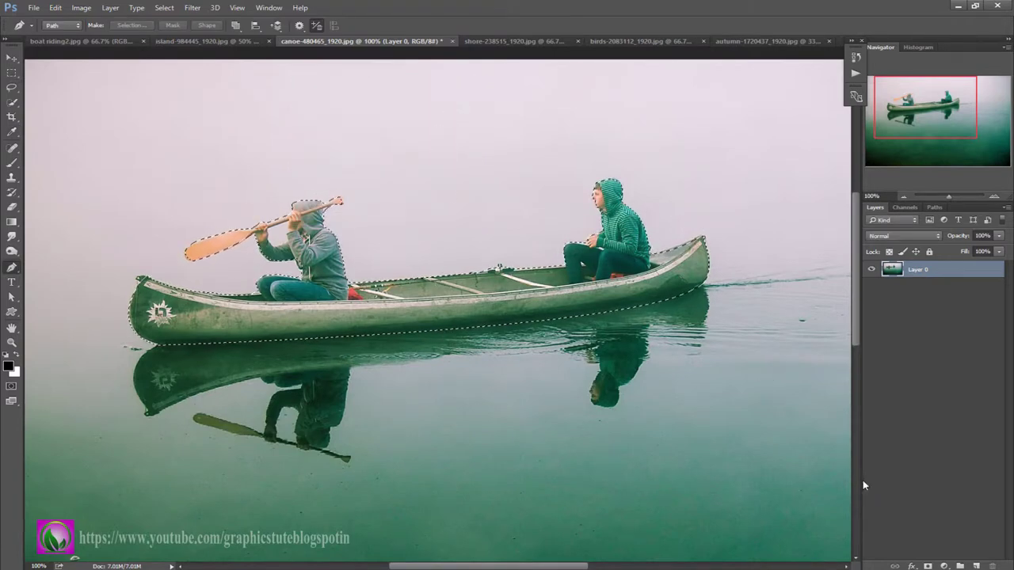
left_click(932, 565)
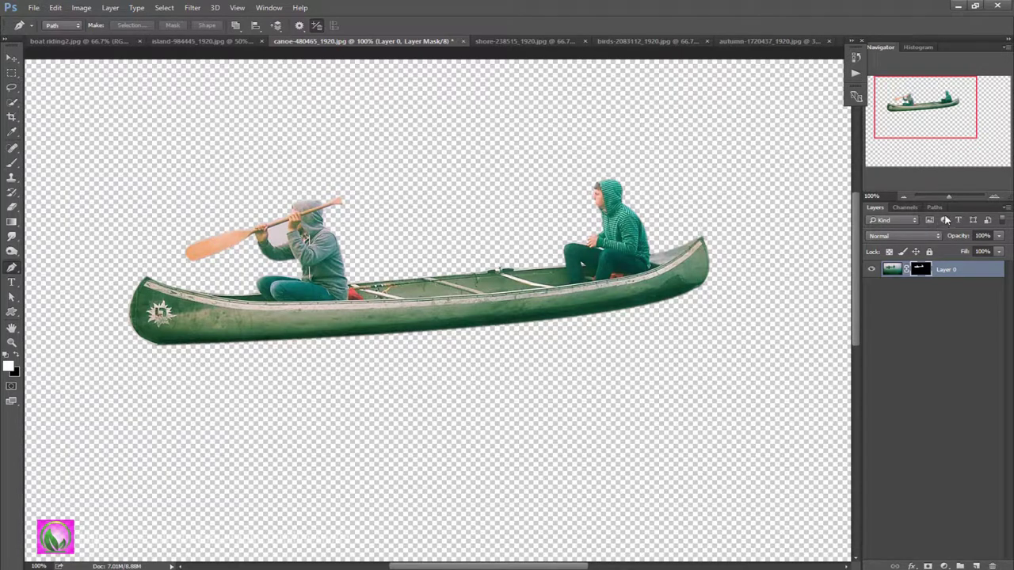
left_click(995, 197)
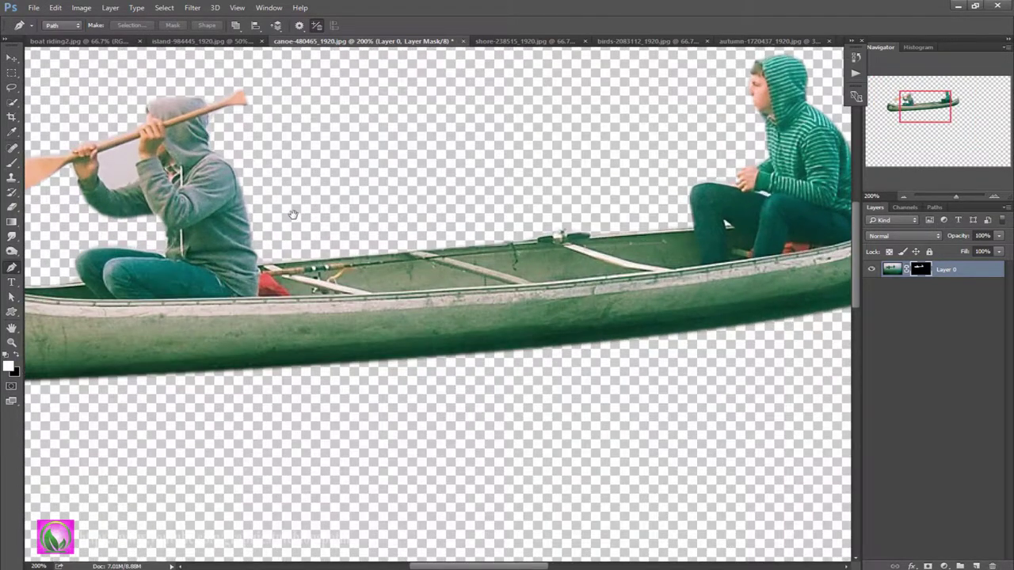
Outline the gap between the front paddler's arm and paddle, select it, and mask it out
left_click_drag(293, 215, 303, 216)
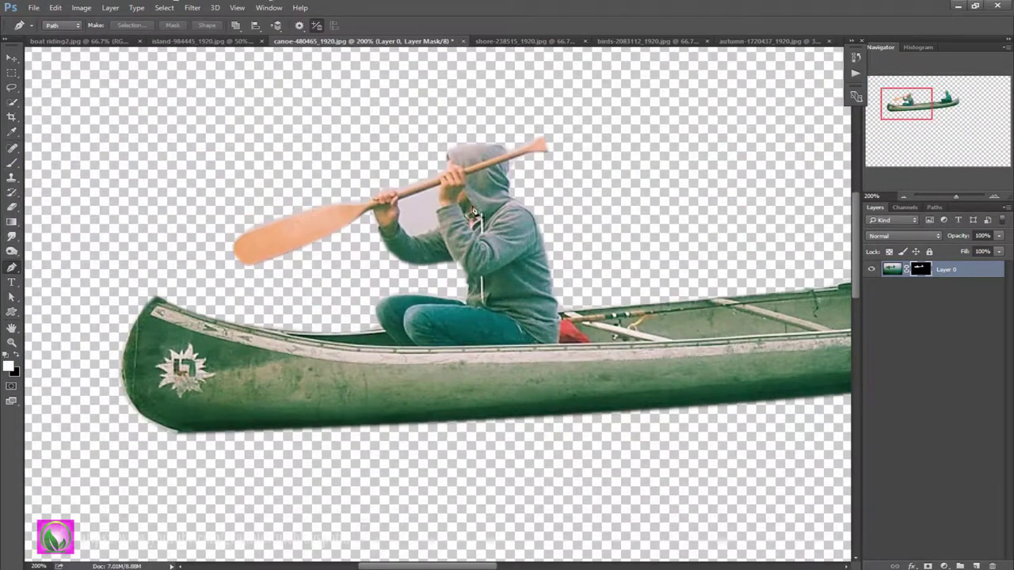
left_click(398, 201)
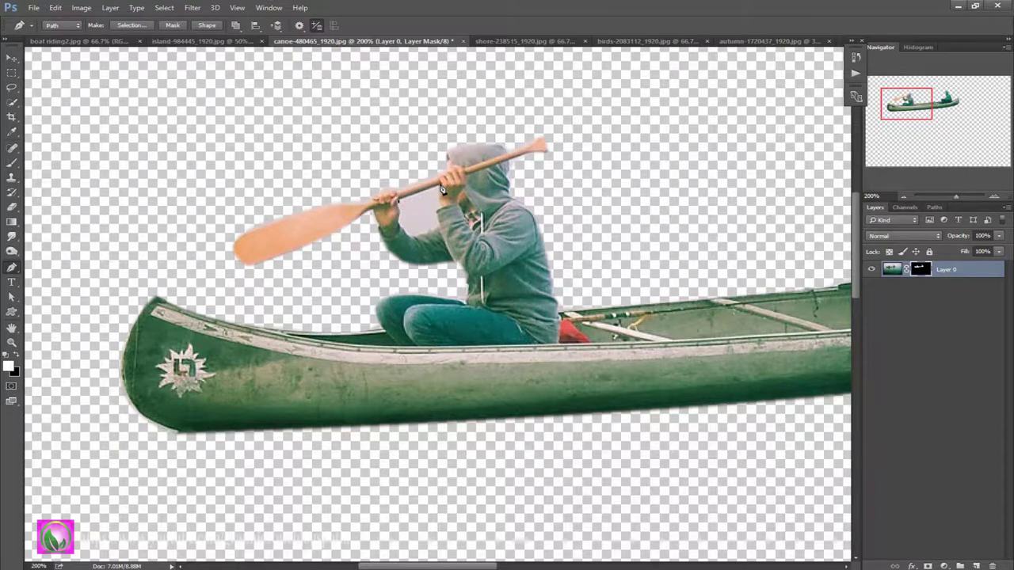
left_click(440, 184)
left_click_drag(439, 202, 440, 207)
right_click(401, 204)
left_click(474, 241)
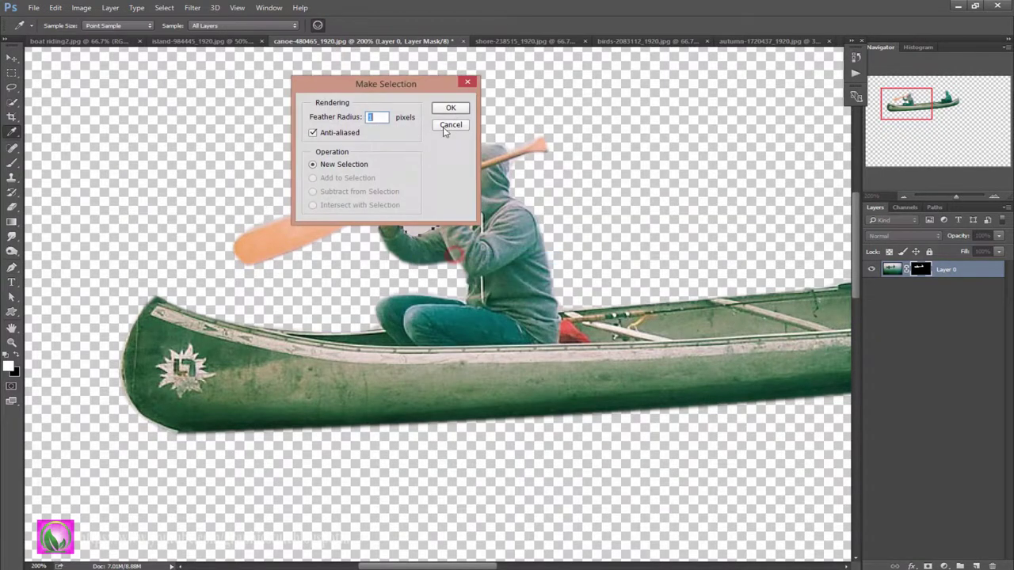
left_click(450, 108)
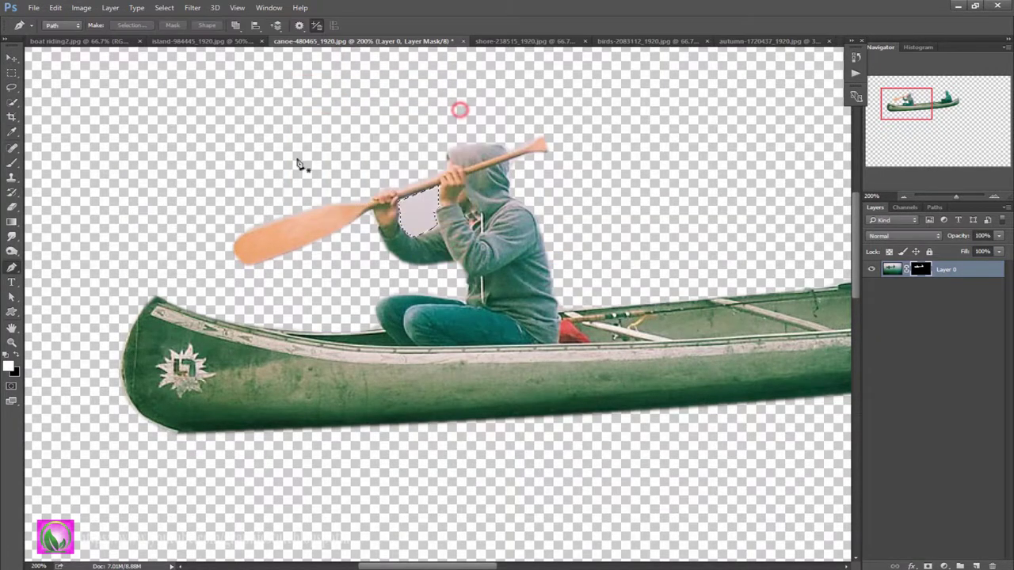
left_click(15, 164)
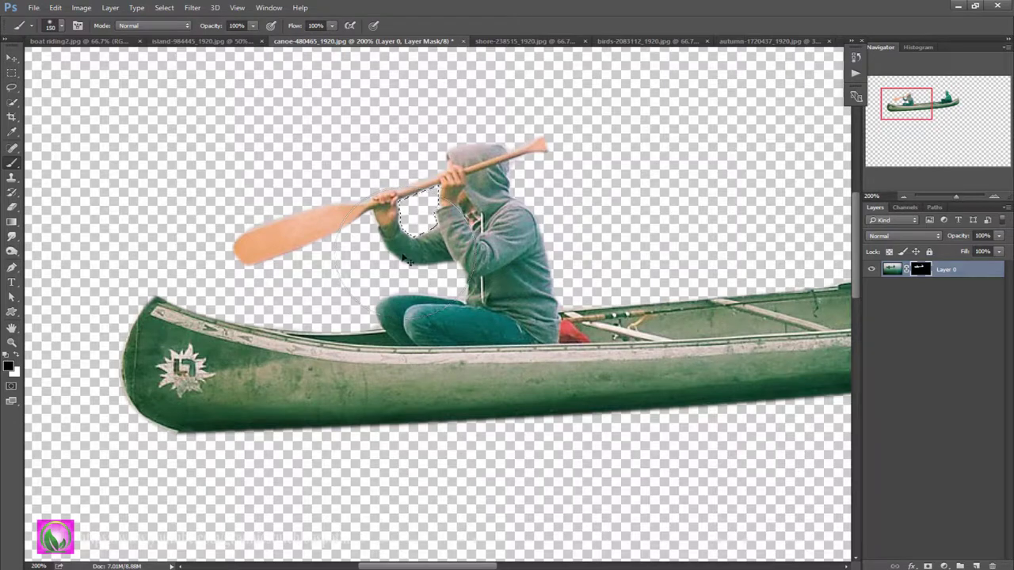
Deselect and return to the island lake composite
key("ctrl+d")
key("v")
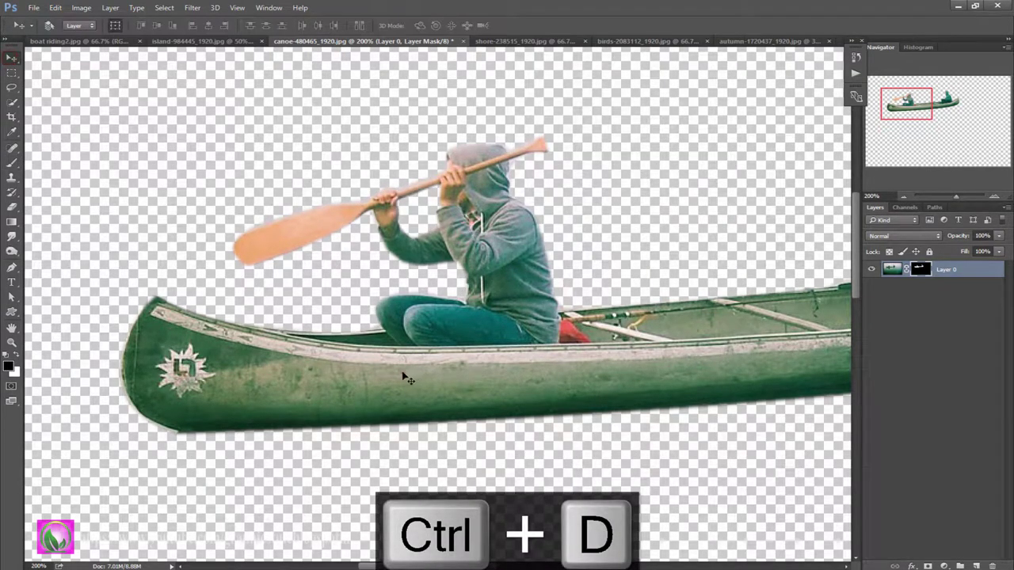
scroll(403, 372, "down", 5)
left_click(230, 41)
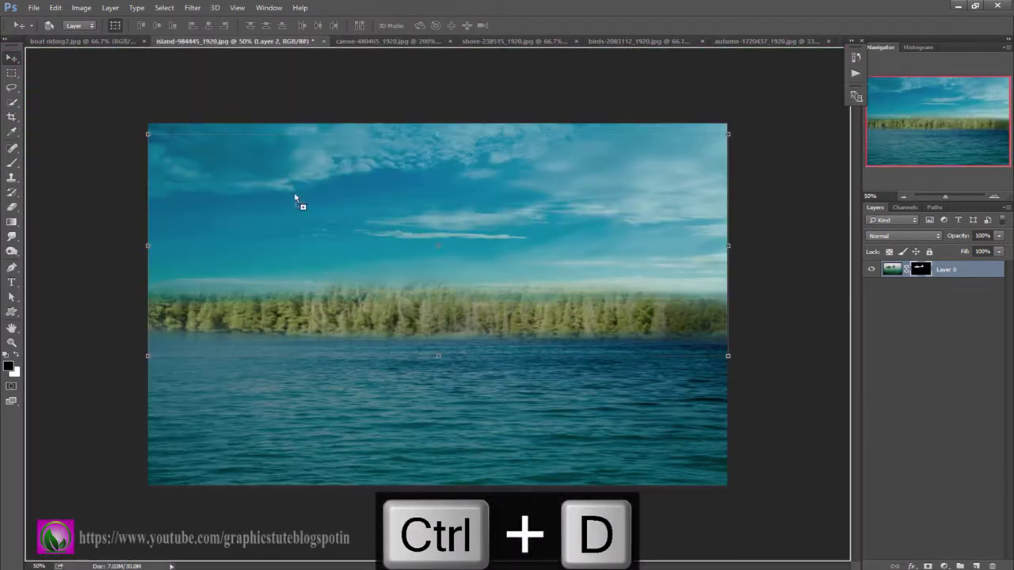
Bring the canoe cutout into the island composite as topmost Layer 3, placed on the water
left_click_drag(295, 198, 358, 286)
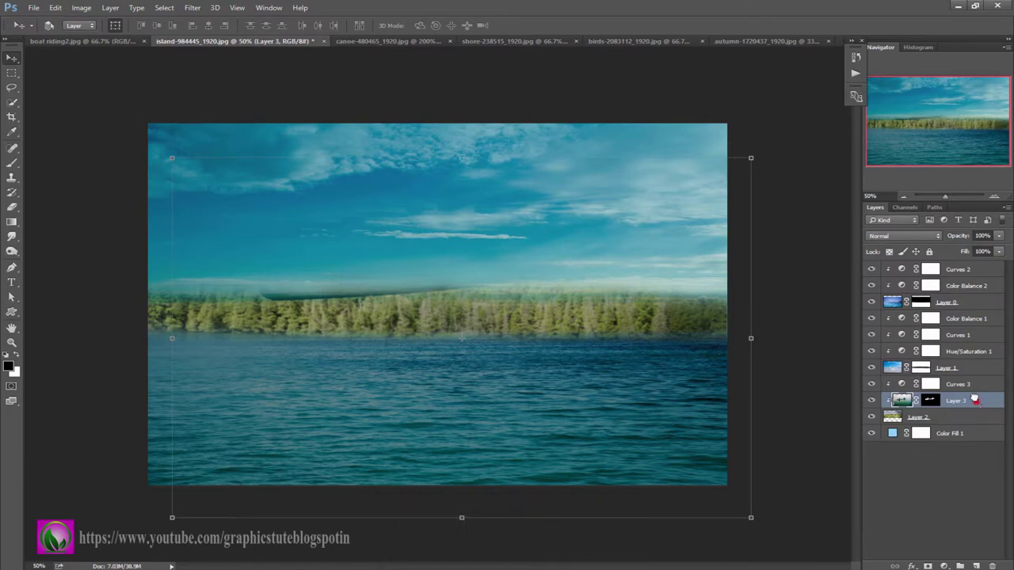
left_click_drag(975, 400, 980, 267)
mouse_move(458, 260)
left_mouse_down()
mouse_move(538, 389)
mouse_move(530, 394)
left_mouse_up()
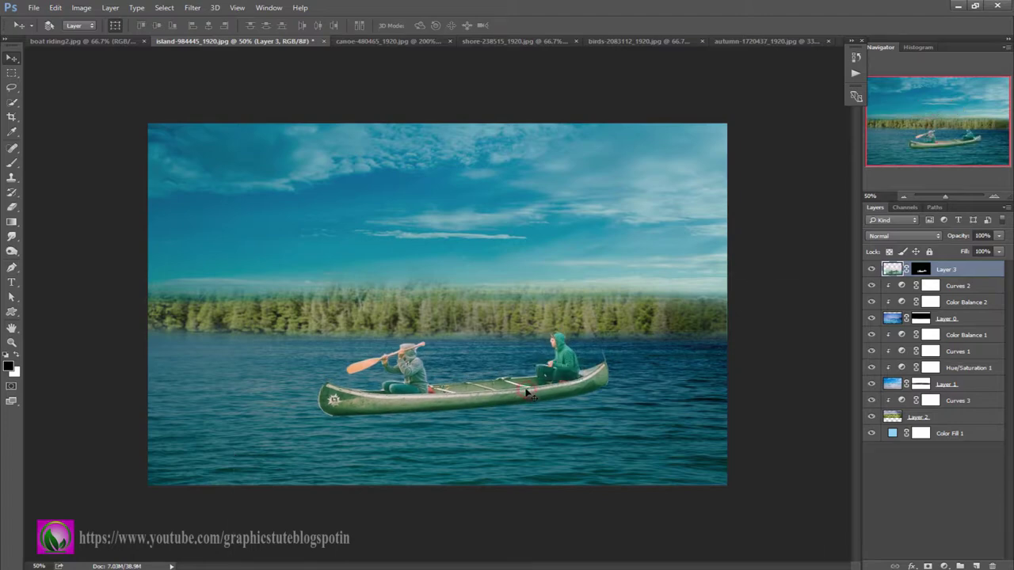
key("ctrl+t")
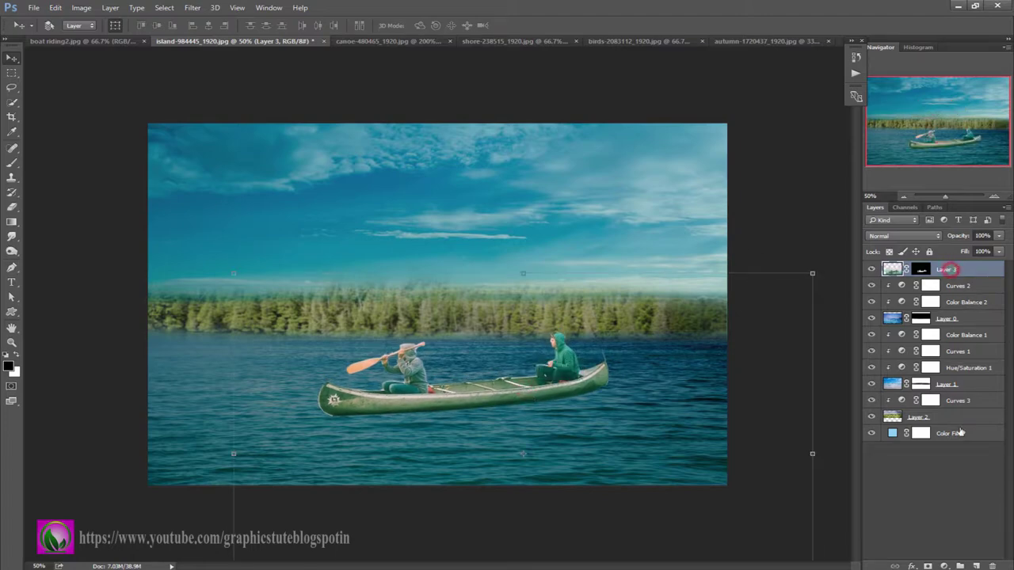
left_click(947, 566)
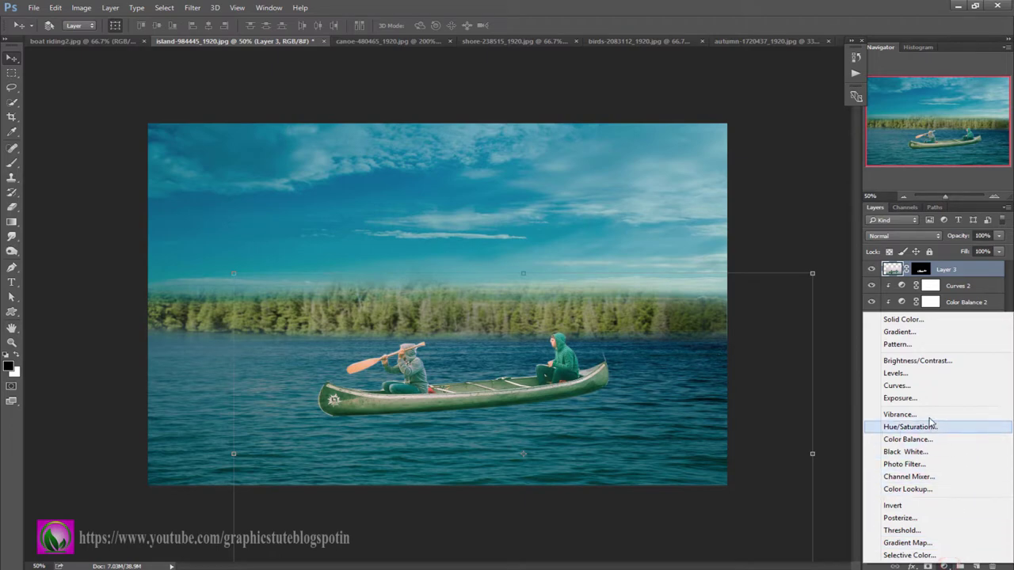
Add a Curves 4 adjustment clipped to Layer 3, lowering the top point to darken the canoe
left_click(897, 386)
left_click(753, 387)
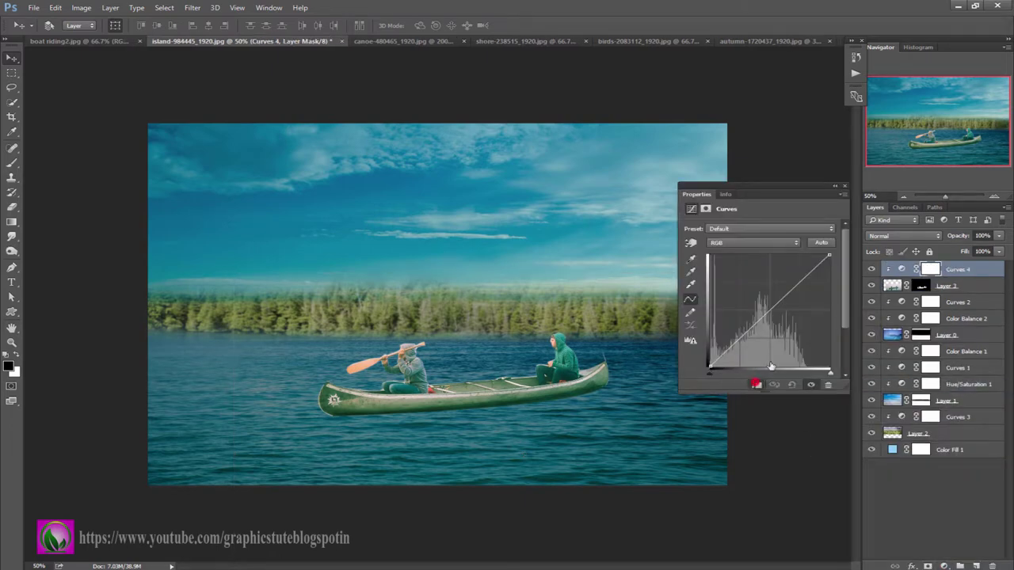
left_click_drag(828, 255, 829, 283)
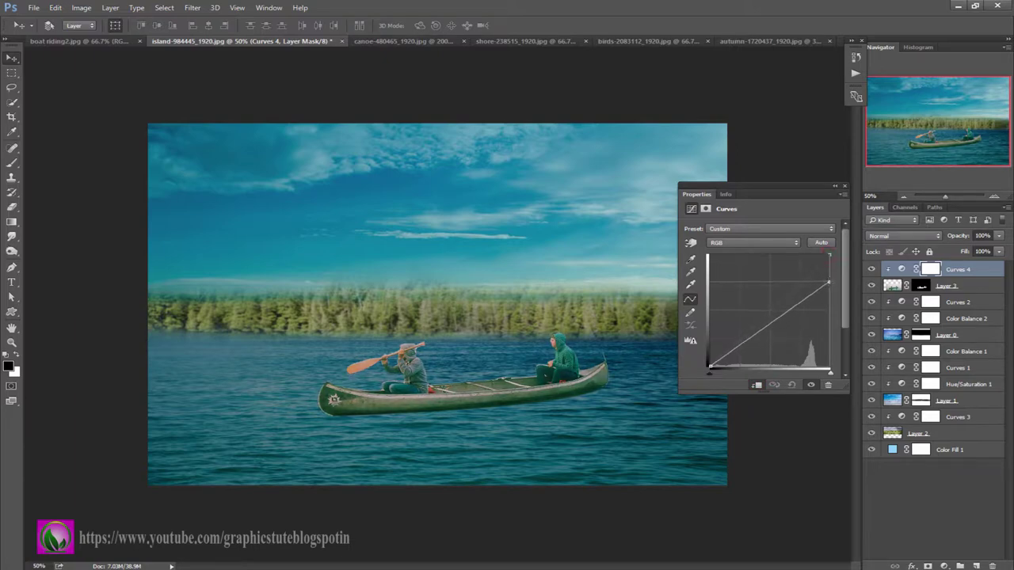
left_click(845, 188)
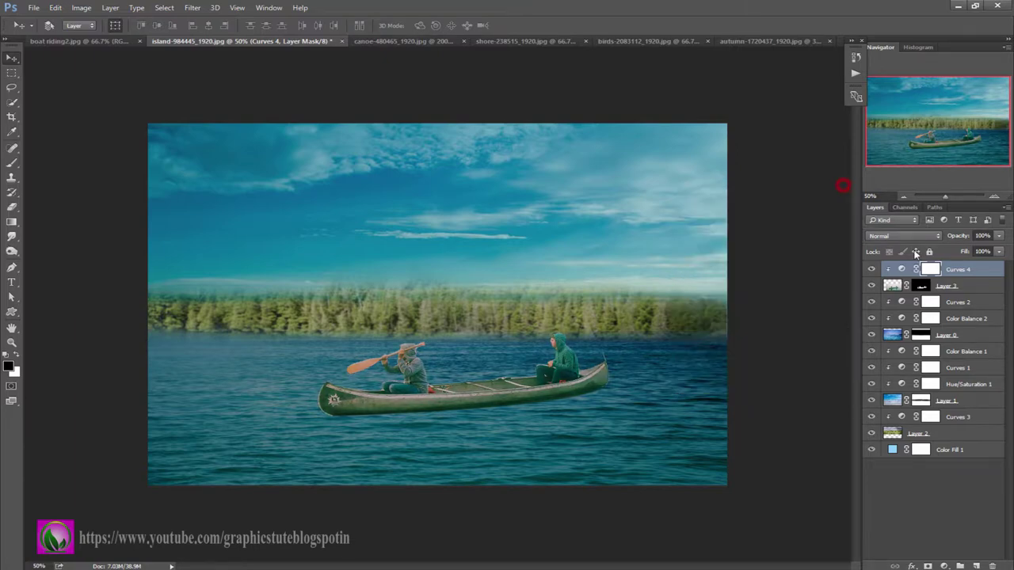
Paint the Curves mask near the paddlers with a lower-opacity brush, then select Layer 3
left_click(11, 162)
left_click_drag(211, 25, 195, 32)
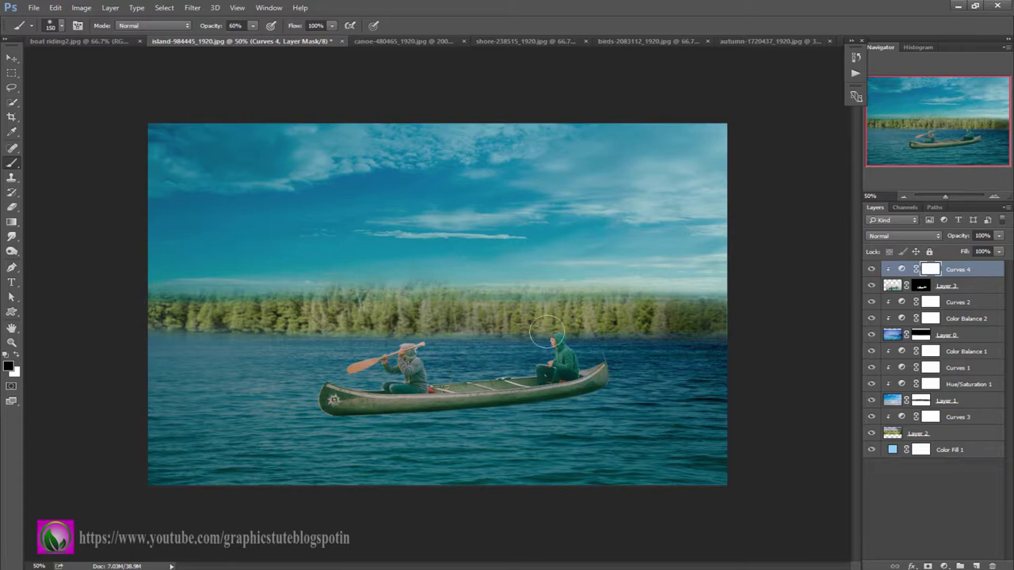
left_click_drag(388, 341, 336, 362)
left_click(377, 329)
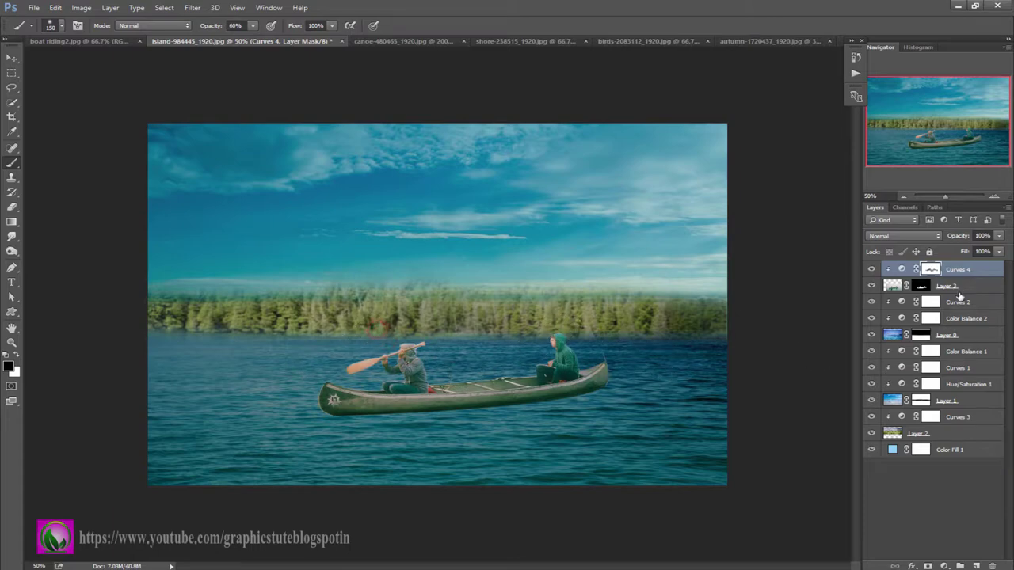
left_click(957, 287)
Add Layer 4, release its clipping mask, and move it below the canoe layer
left_click(977, 567)
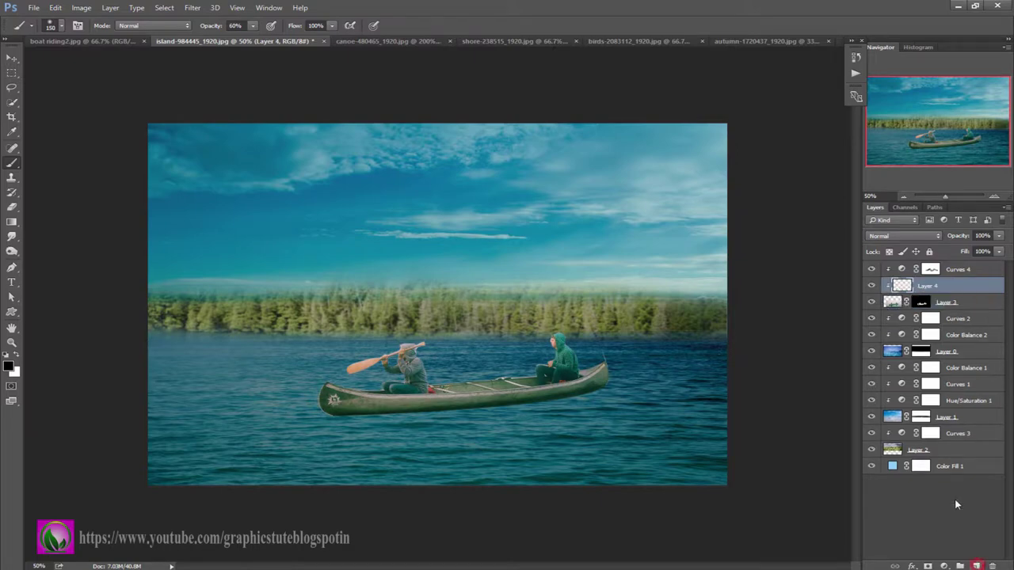
left_click(995, 197)
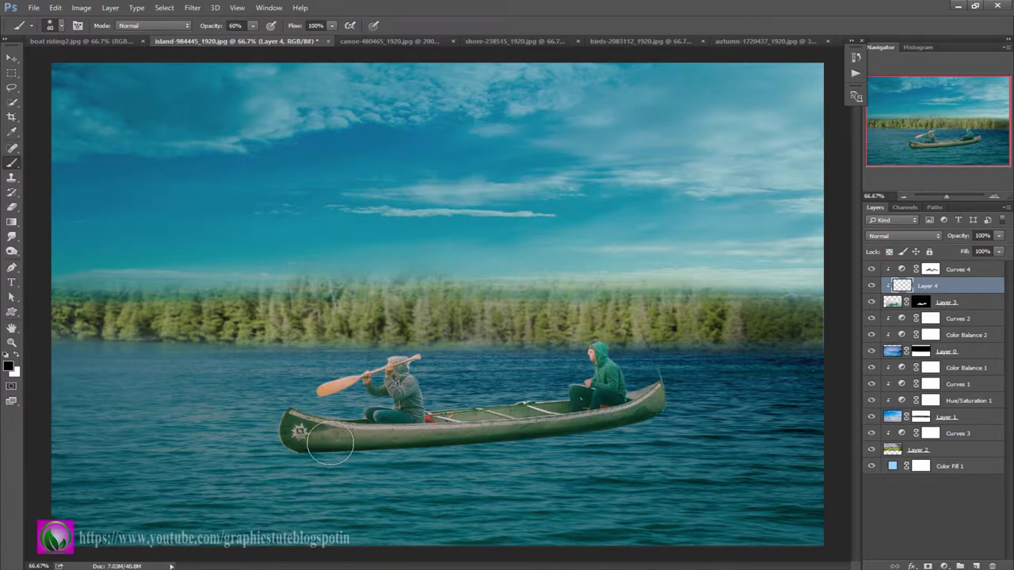
key("bracketleft")
key("bracketleft")
key("bracketleft")
left_click_drag(308, 448, 352, 447)
key("ctrl+z")
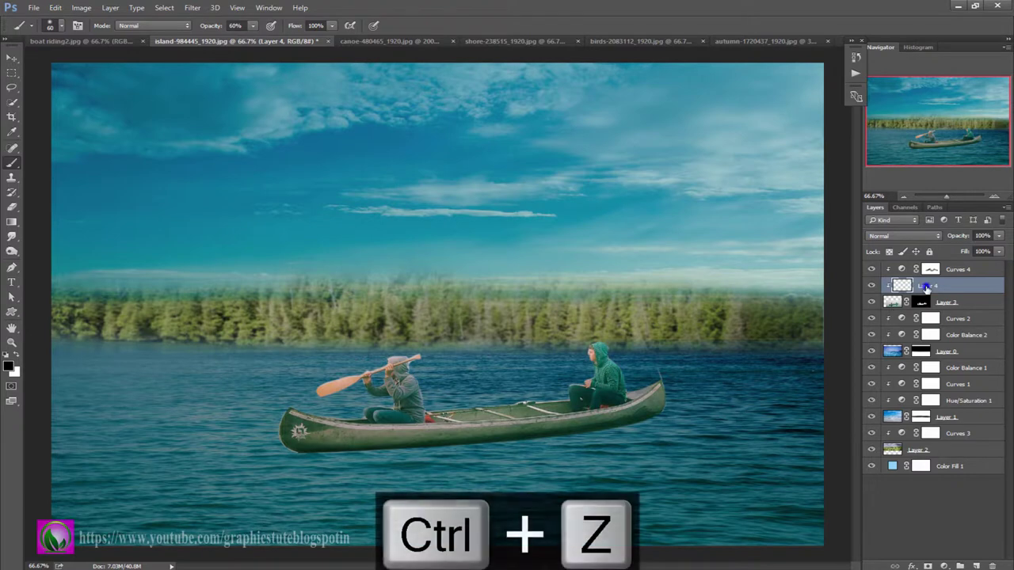
right_click(923, 285)
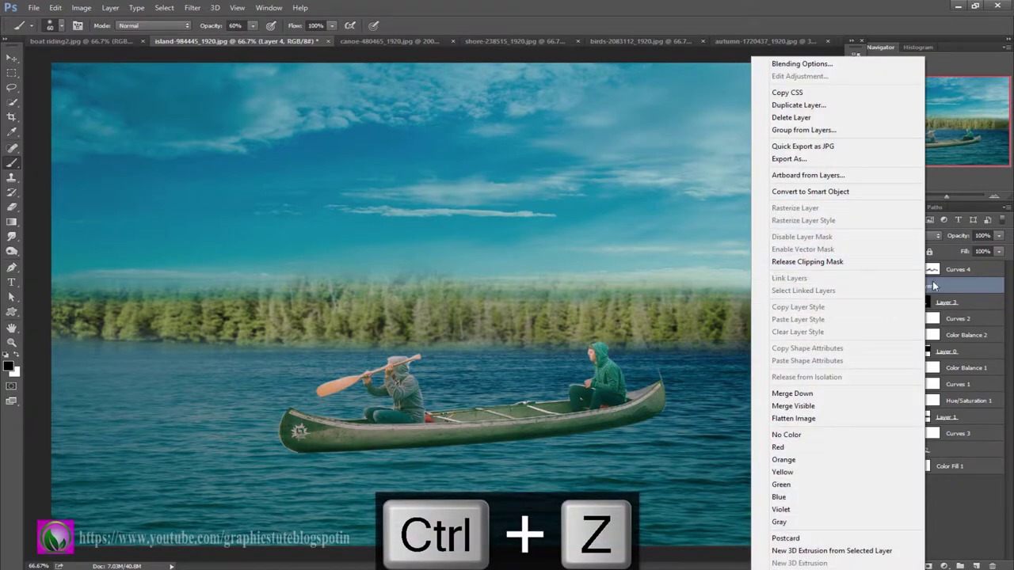
left_click(938, 285)
left_click_drag(947, 290, 945, 307)
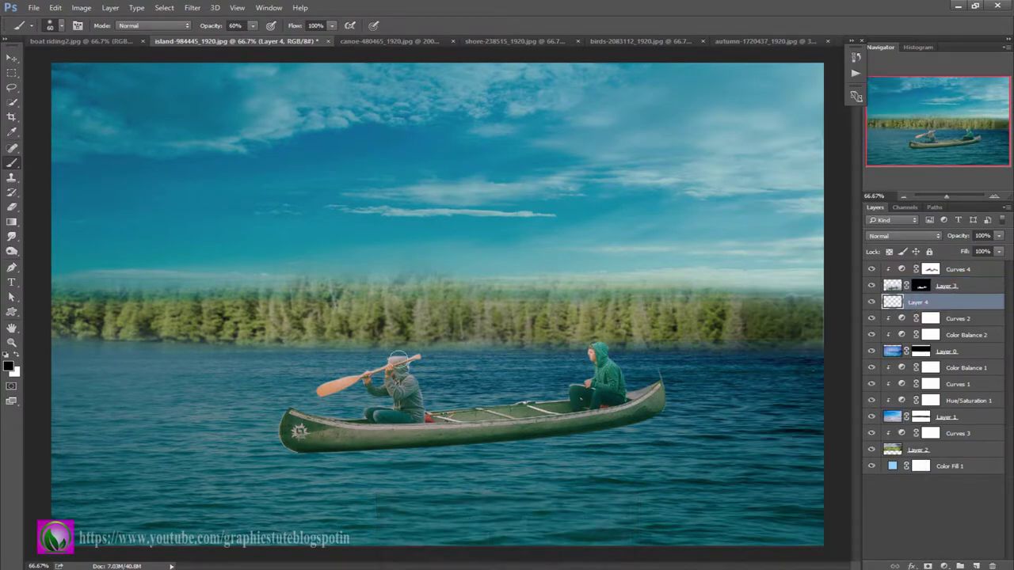
Brush a shadow under the hull on Layer 4 at 91% opacity, then duplicate Layer 3
mouse_move(306, 448)
left_mouse_down()
mouse_move(617, 417)
mouse_move(520, 436)
mouse_move(299, 442)
left_mouse_up()
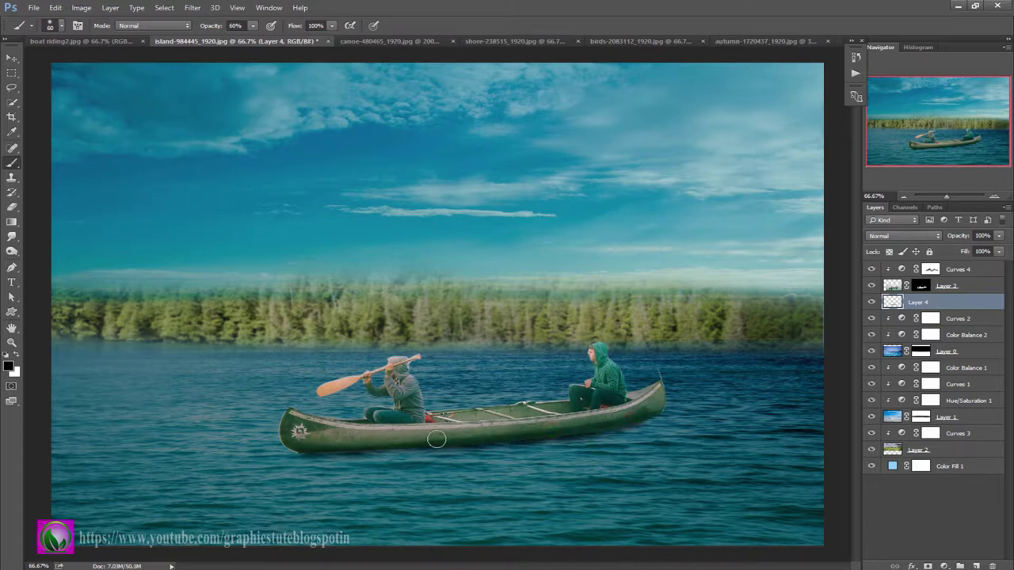
left_click_drag(409, 441, 352, 444)
left_click_drag(567, 431, 245, 440)
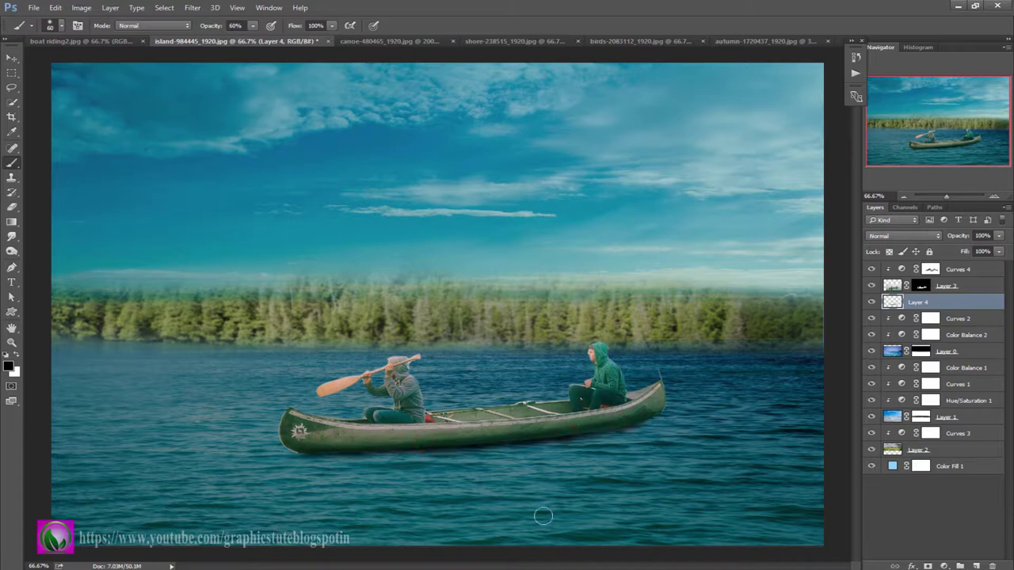
left_click_drag(964, 239, 958, 238)
key("Return")
left_click(948, 288)
key("ctrl+j")
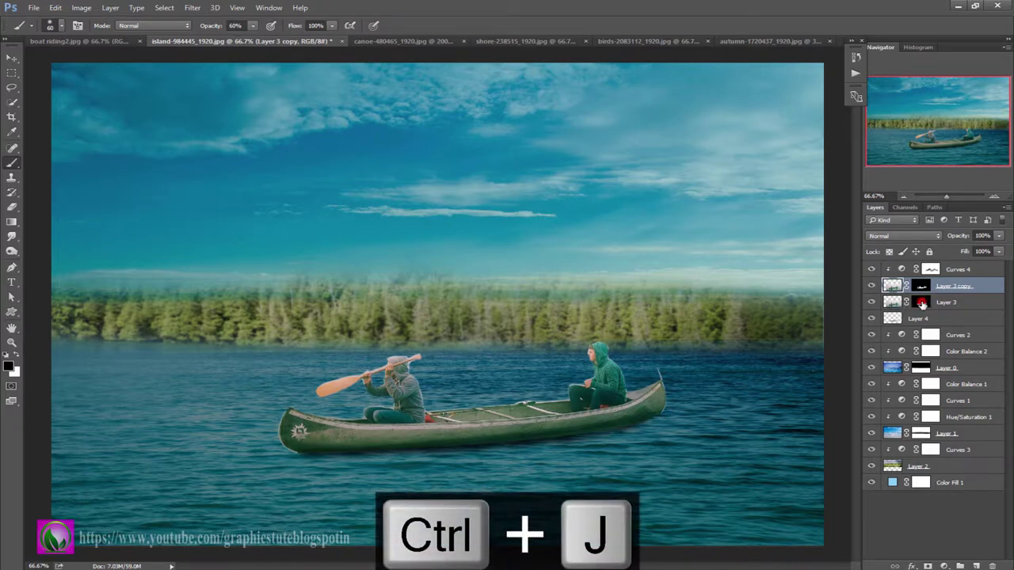
Delete Layer 3's mask and raise its saturation to +14
right_click(921, 304)
left_click(901, 339)
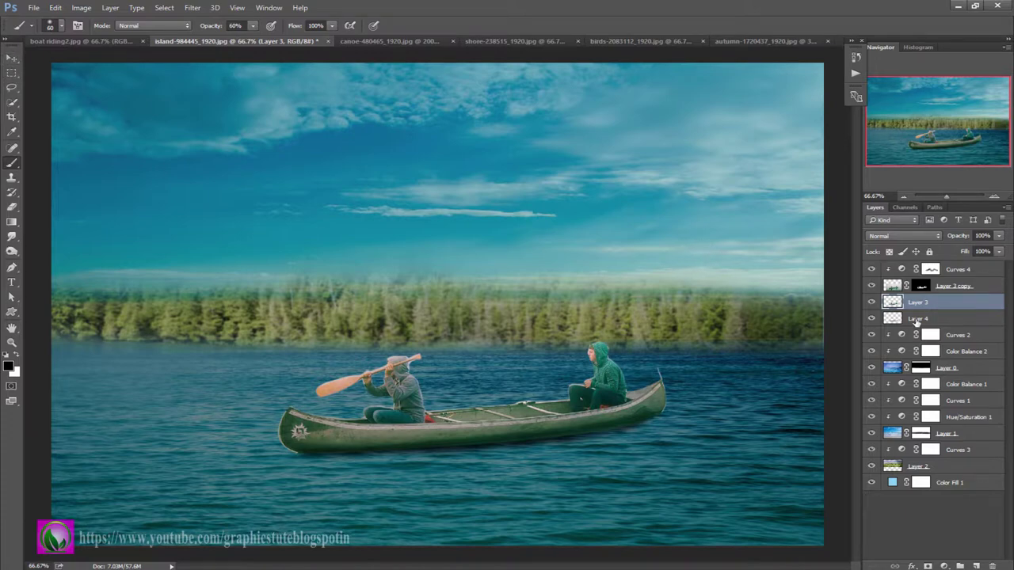
key("ctrl+u")
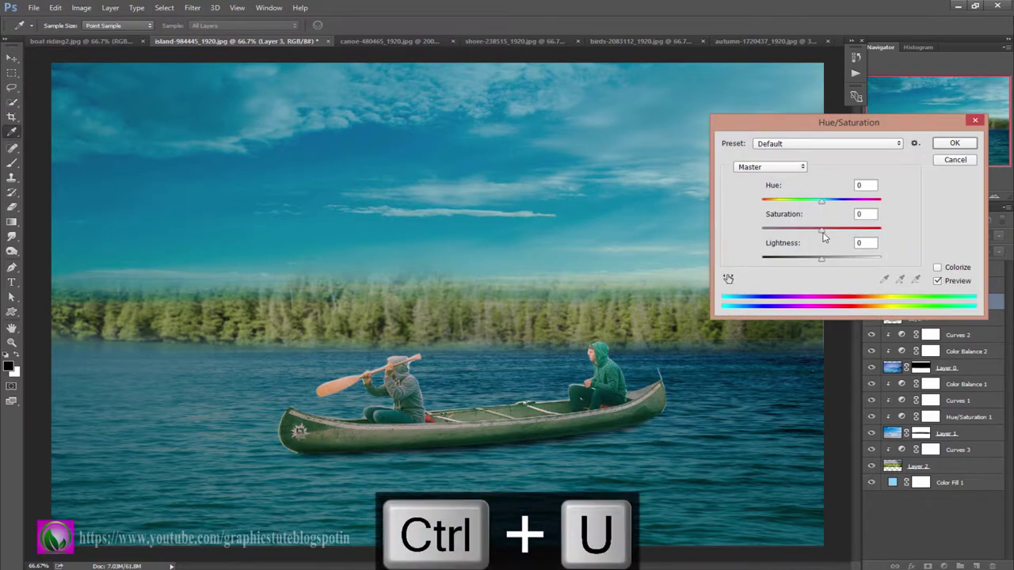
left_click_drag(822, 231, 830, 230)
left_click(955, 143)
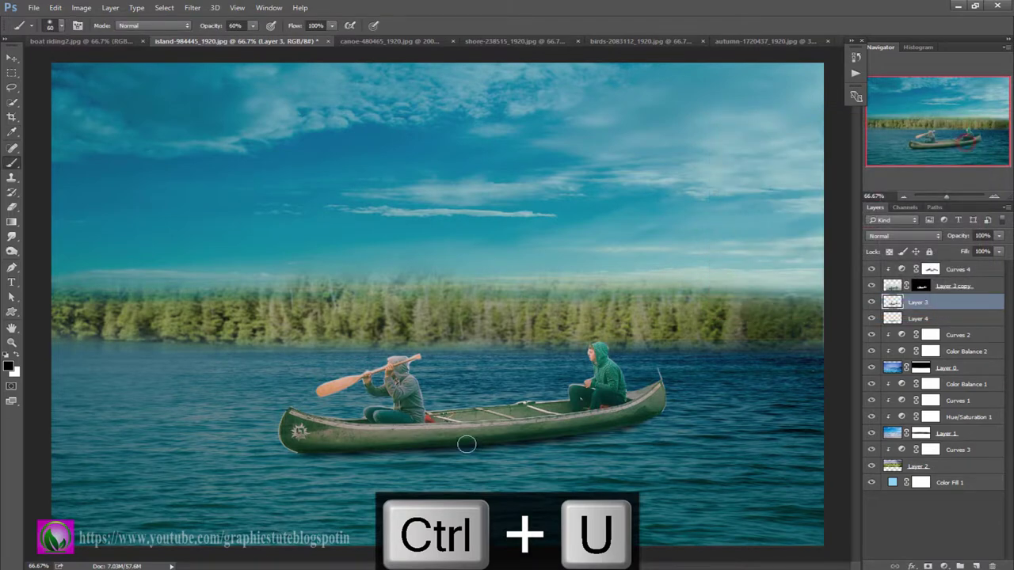
Flip the canoe layer vertically and move it just below the original canoe
left_click(11, 58)
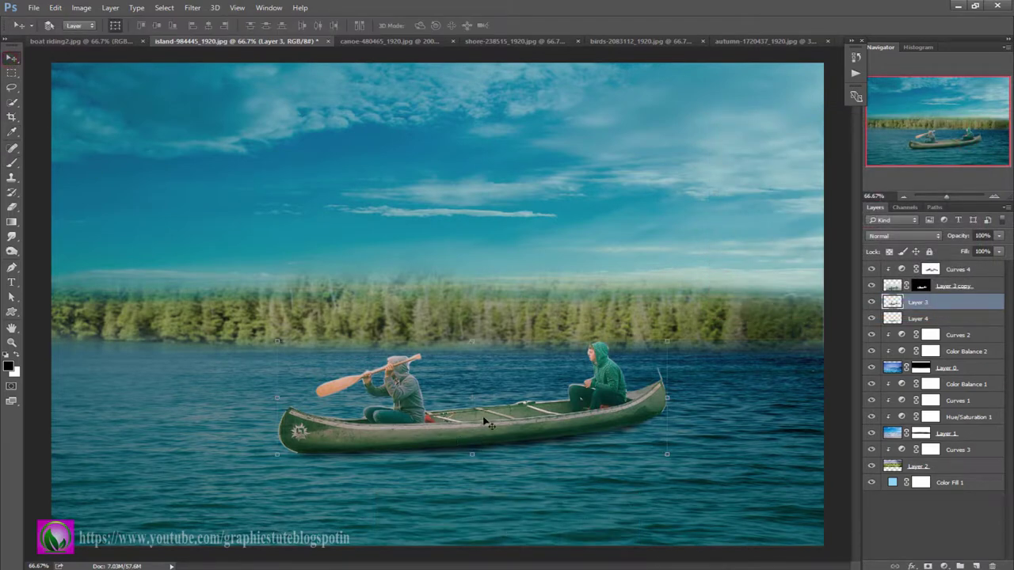
key("ctrl+t")
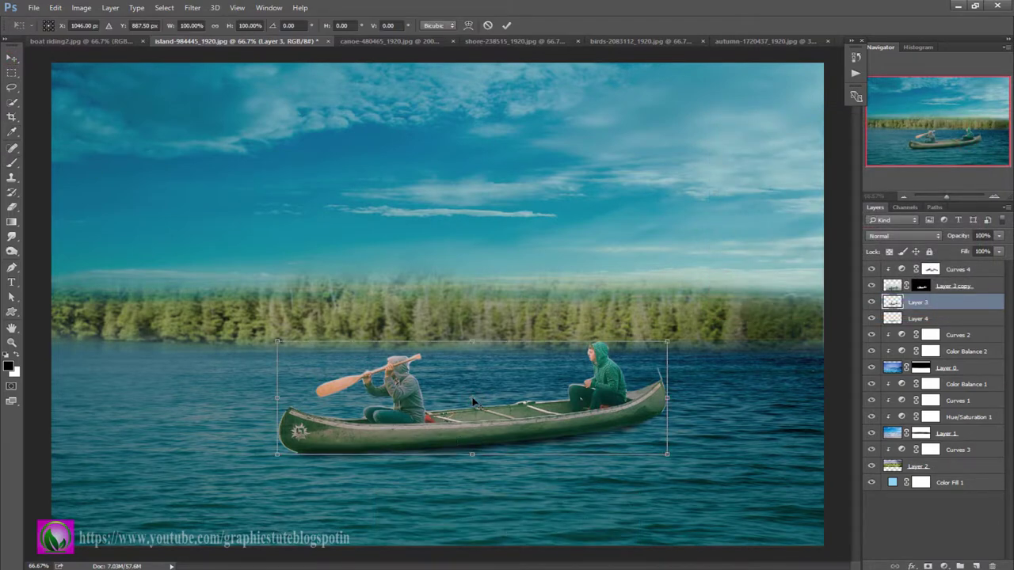
right_click(473, 403)
left_click(515, 389)
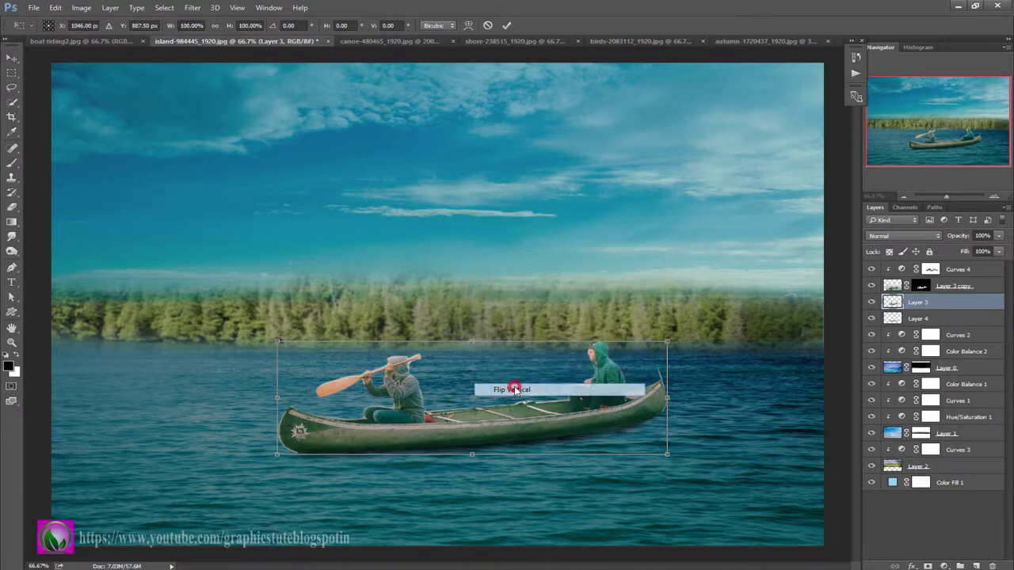
left_click_drag(497, 367, 516, 479)
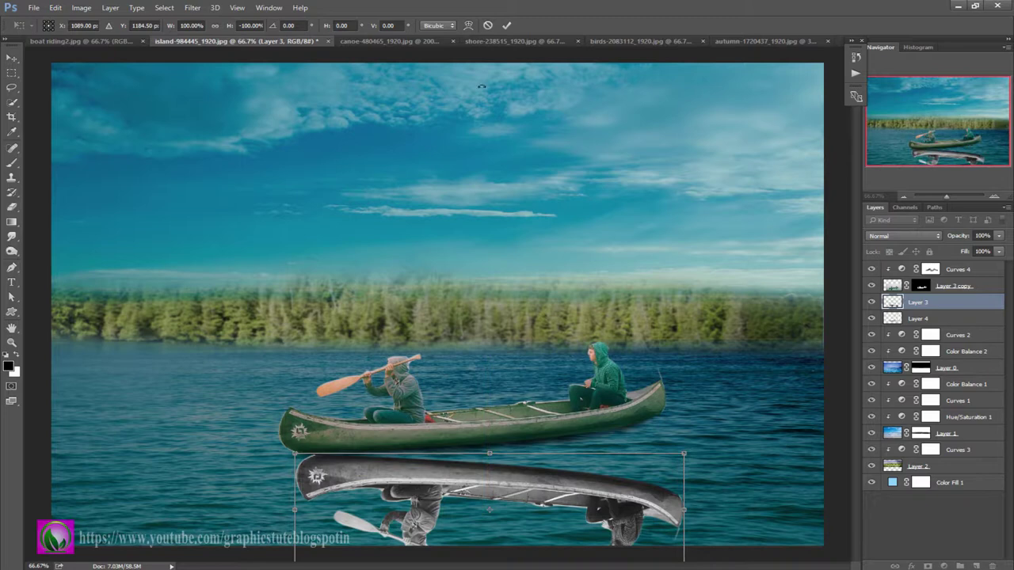
left_click(507, 26)
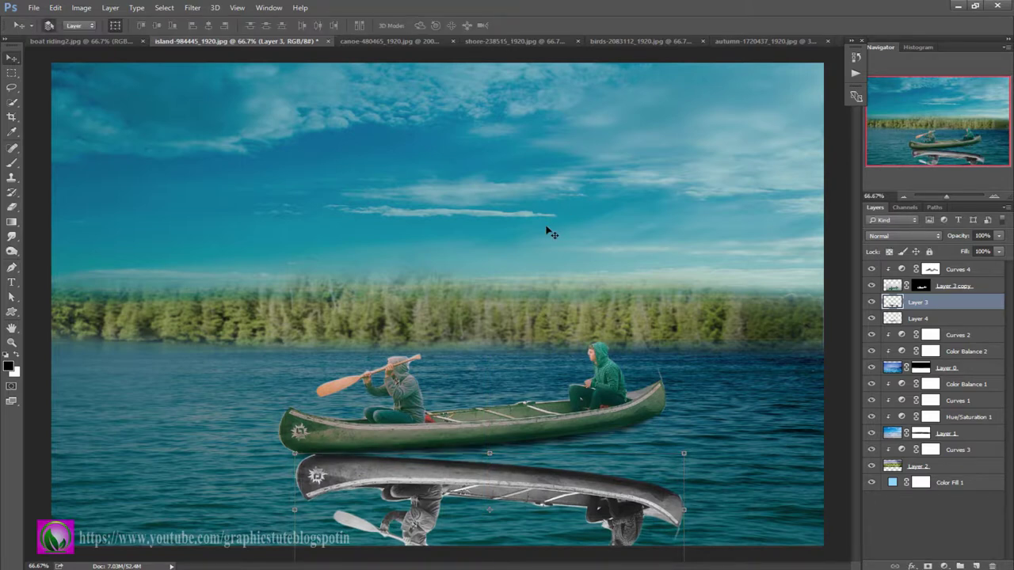
Set Hue/Saturation Lightness to -100 to turn the flipped canoe black
key("ctrl+u")
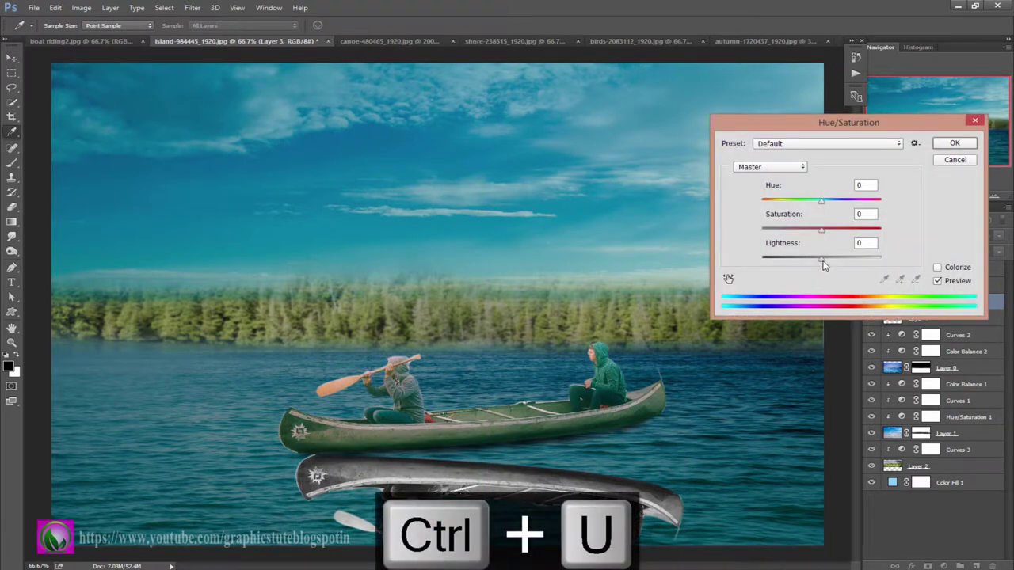
left_click_drag(824, 264, 700, 262)
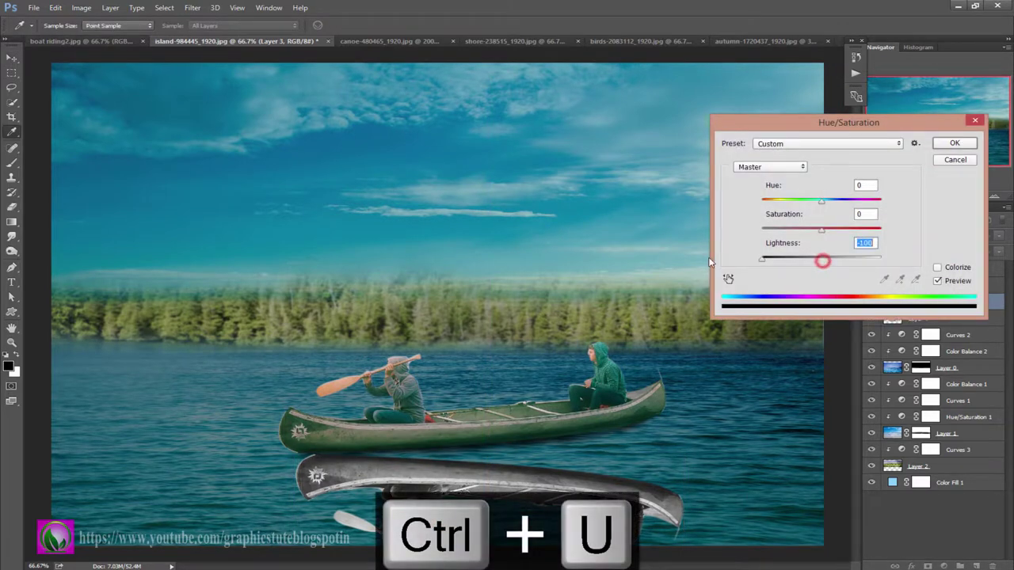
left_click(950, 143)
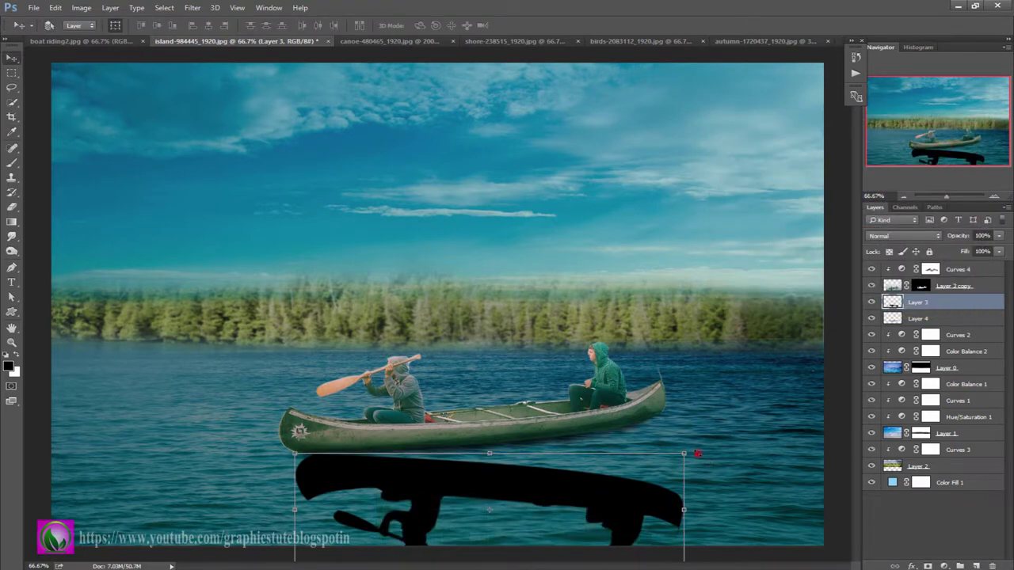
Skew and reshape the black silhouette to fit beneath the canoe
mouse_move(697, 454)
left_mouse_down("ctrl")
mouse_move(648, 473)
mouse_move(687, 462)
left_mouse_up("ctrl")
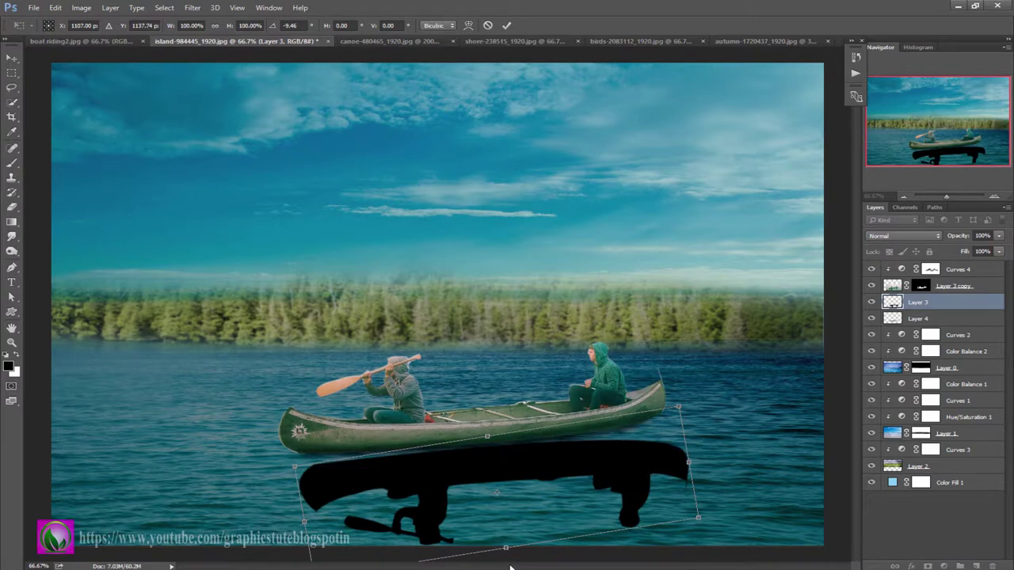
left_click_drag(508, 548, 504, 530)
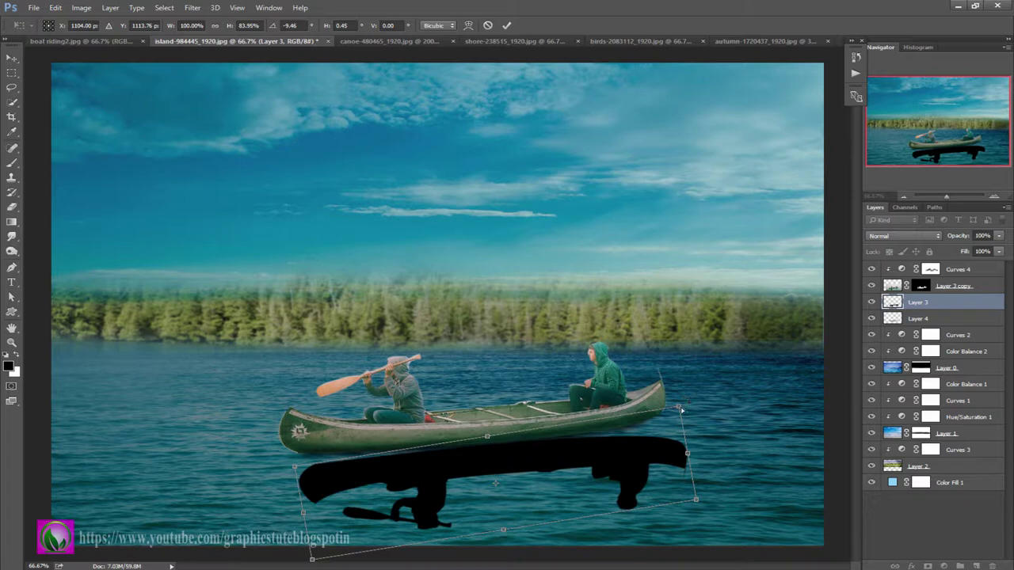
left_click_drag(681, 410, 672, 389)
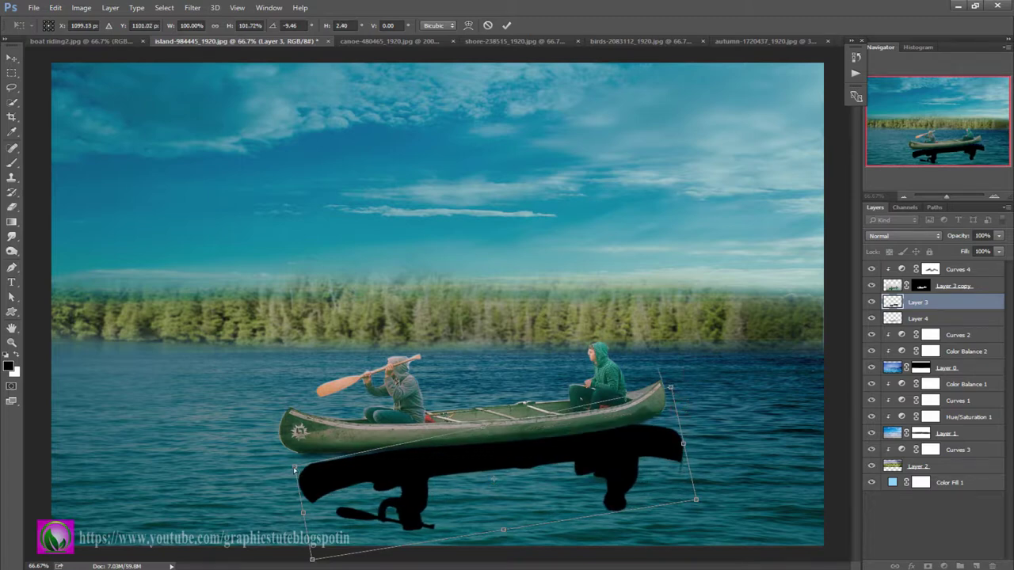
left_click_drag(294, 470, 284, 451, "ctrl")
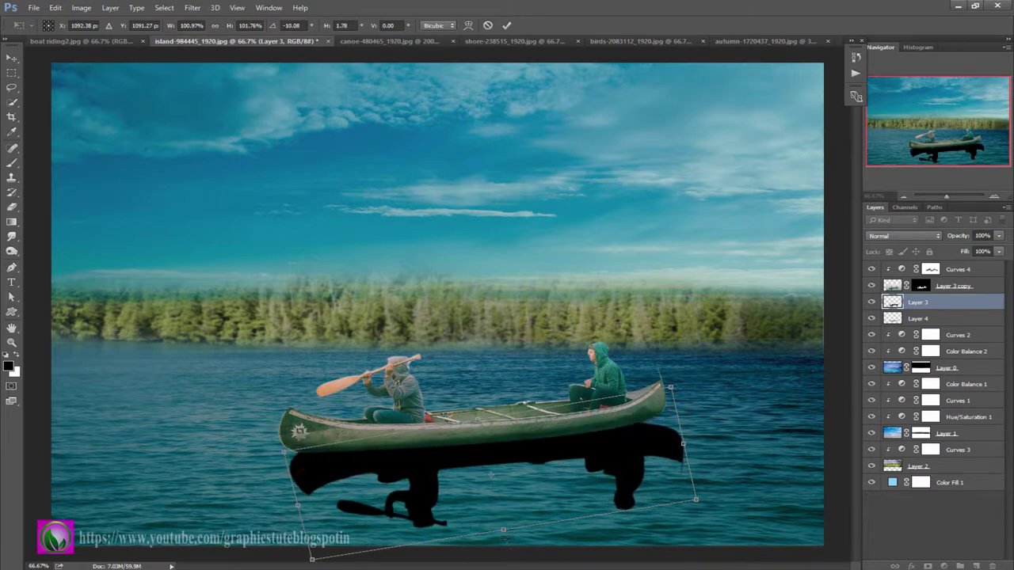
left_click_drag(506, 533, 489, 536, "ctrl")
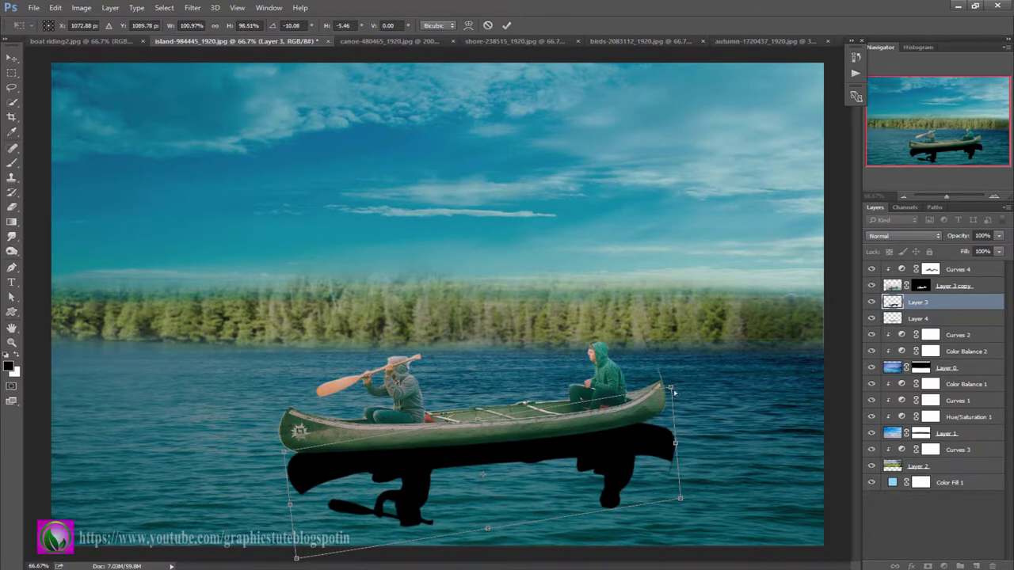
left_click_drag(671, 387, 669, 386, "ctrl")
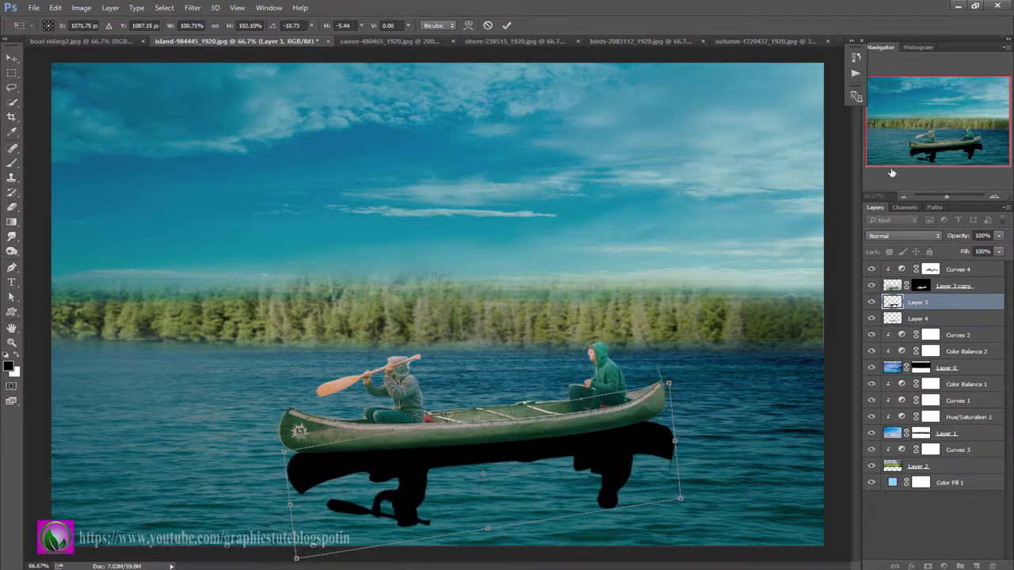
left_click(508, 26)
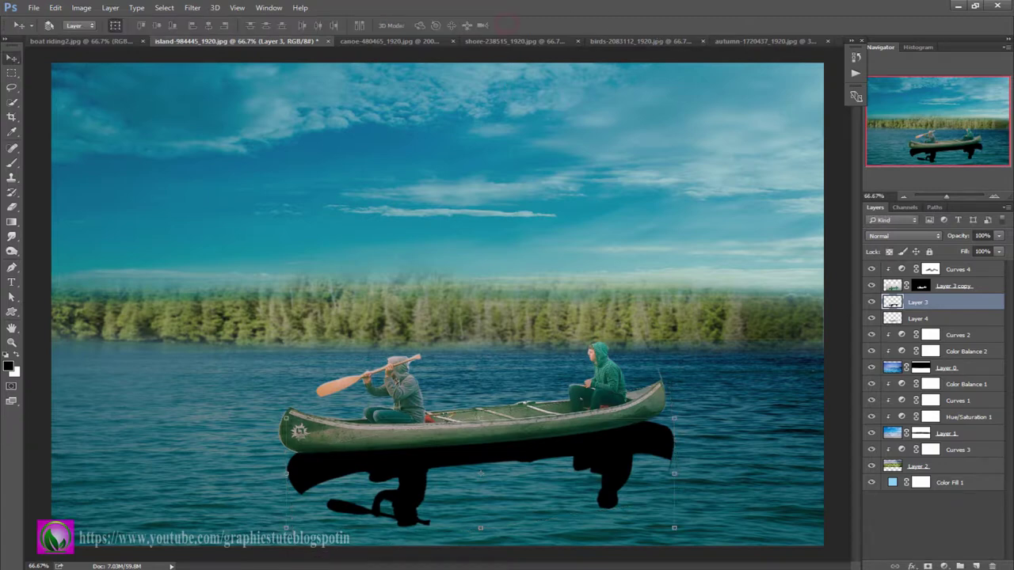
Set the reflection layer to 39% opacity and apply a 2.0 px Gaussian Blur
left_click_drag(967, 240, 932, 242)
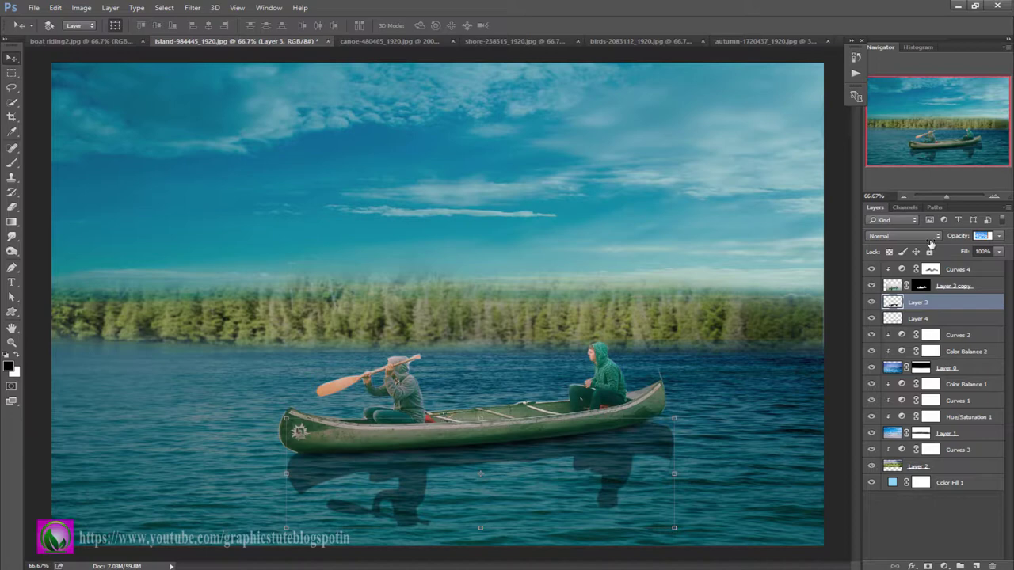
left_click(193, 7)
mouse_move(199, 132)
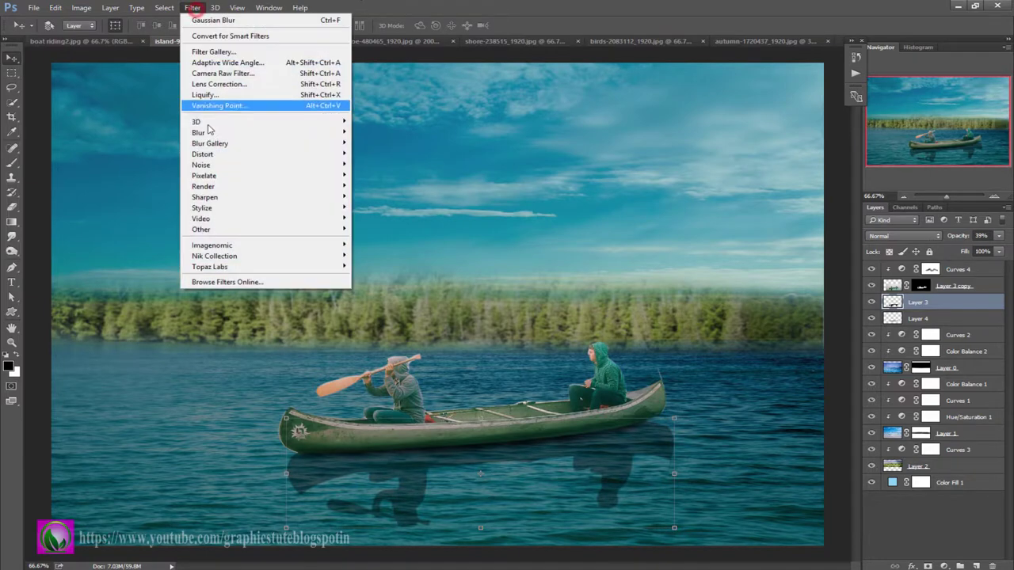
left_click(383, 175)
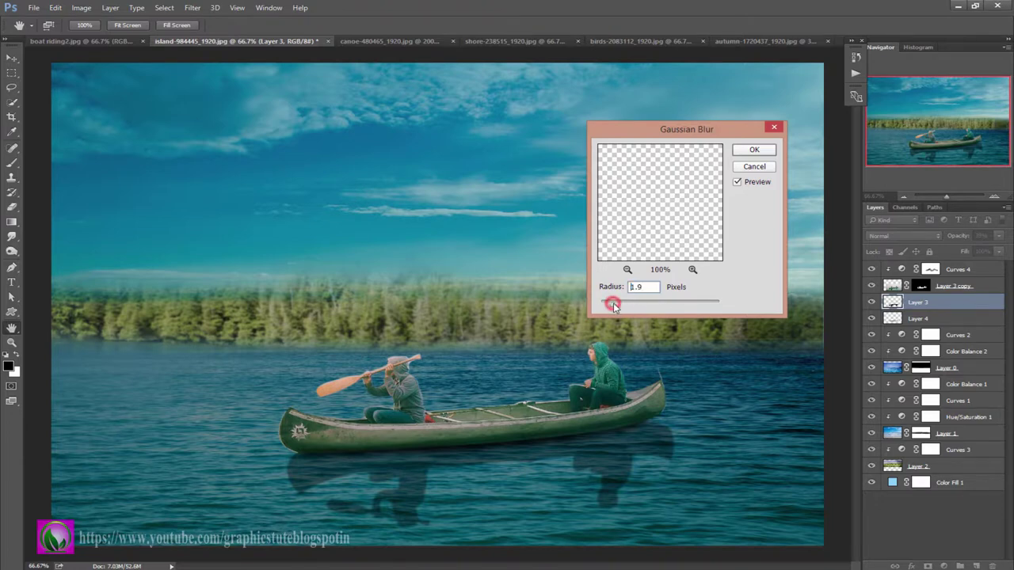
left_click_drag(614, 307, 615, 308)
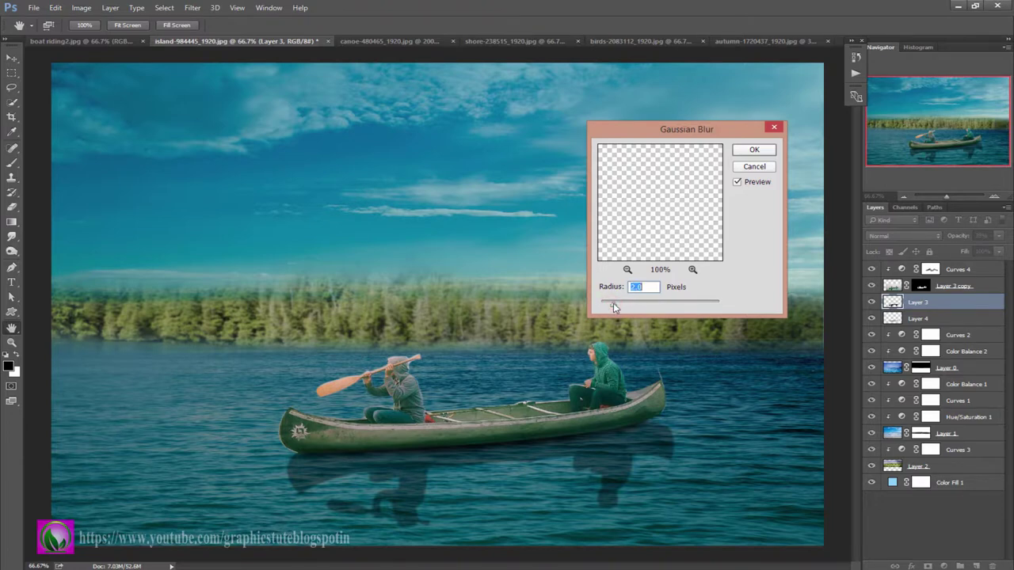
left_click(755, 150)
Close the canoe source image without saving
left_click(376, 44)
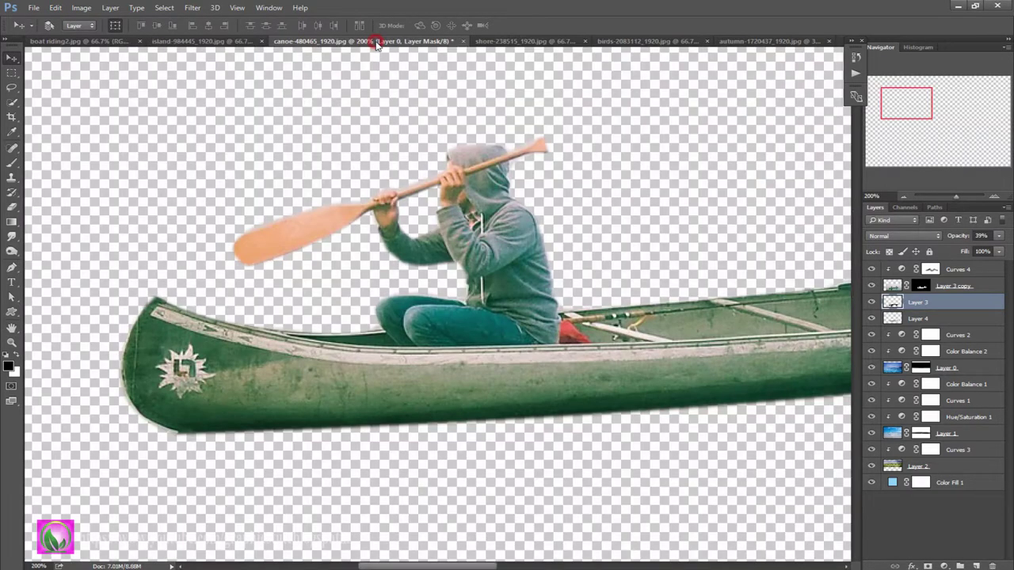
left_click(465, 41)
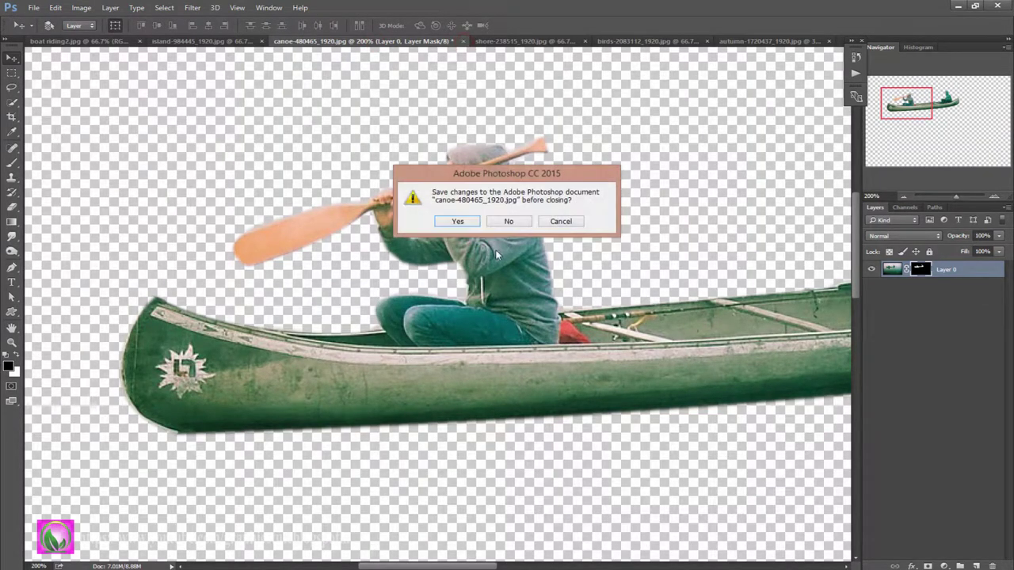
left_click(508, 221)
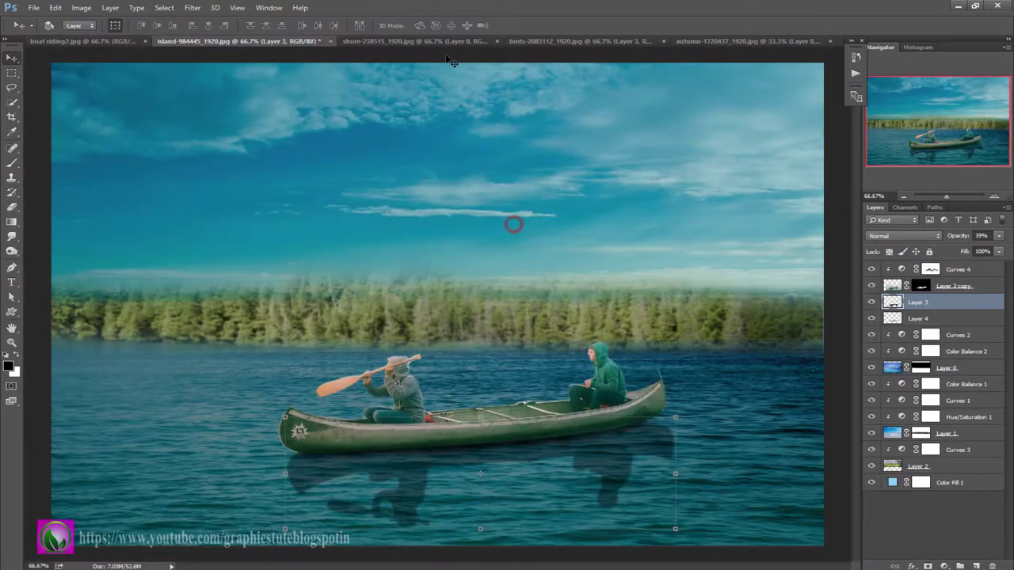
Close the shore source image without saving
left_click(440, 44)
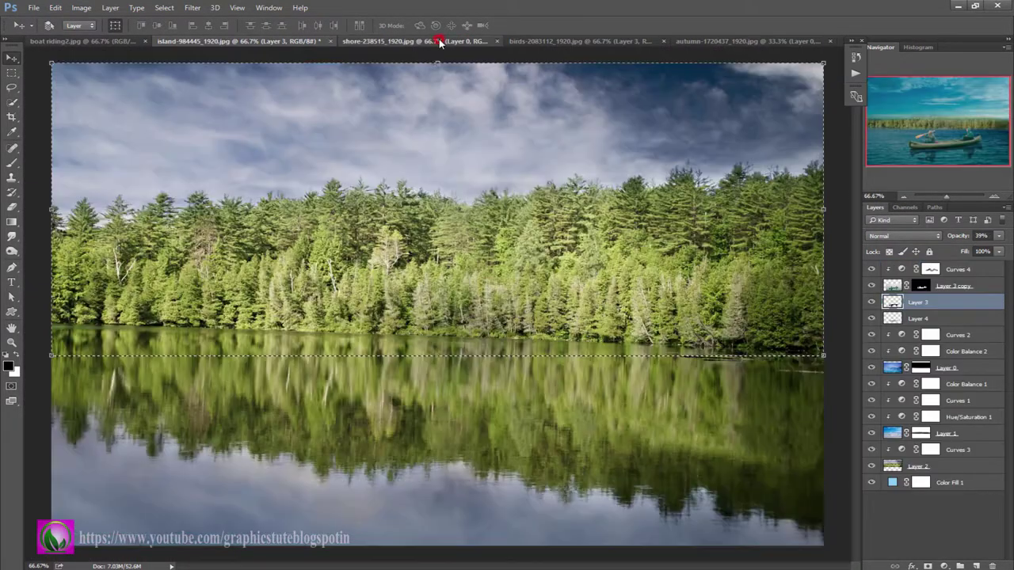
left_click(496, 41)
left_click(511, 221)
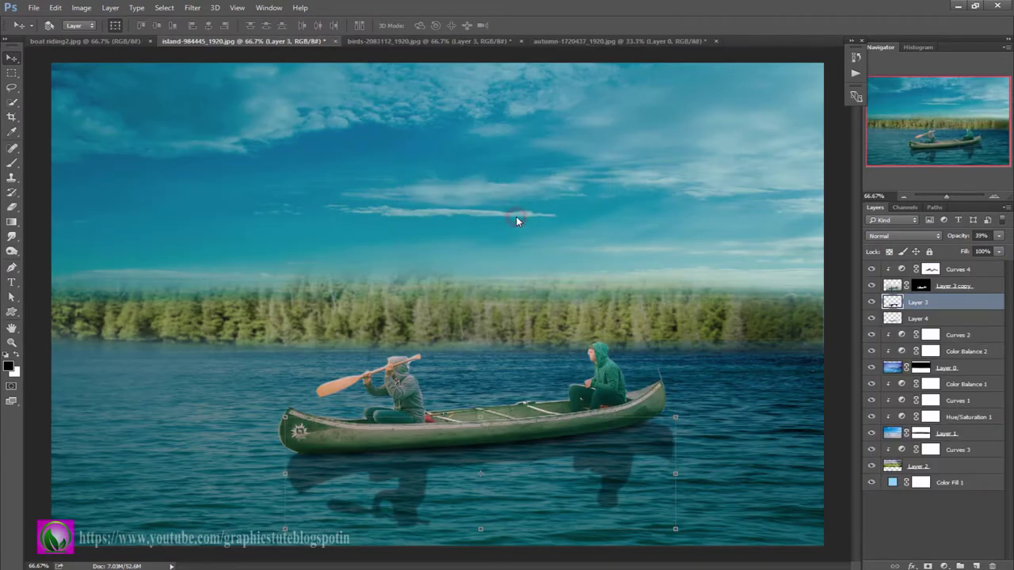
Bring the sparrow-on-branch layer from the birds image into the lake composite
left_click(446, 40)
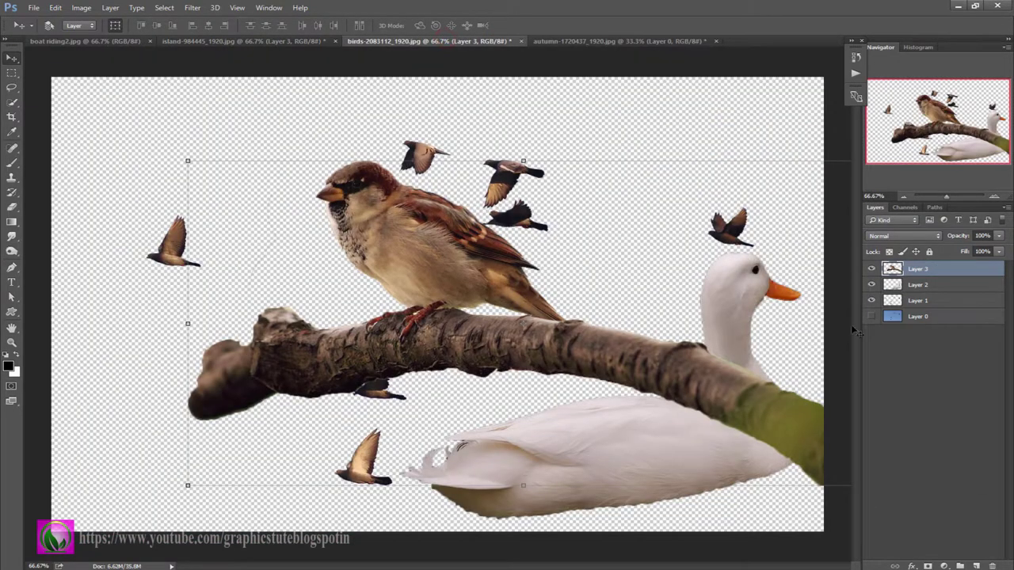
mouse_move(535, 346)
left_mouse_down()
mouse_move(232, 42)
mouse_move(328, 215)
mouse_move(350, 313)
left_mouse_up()
left_click_drag(309, 252, 338, 267)
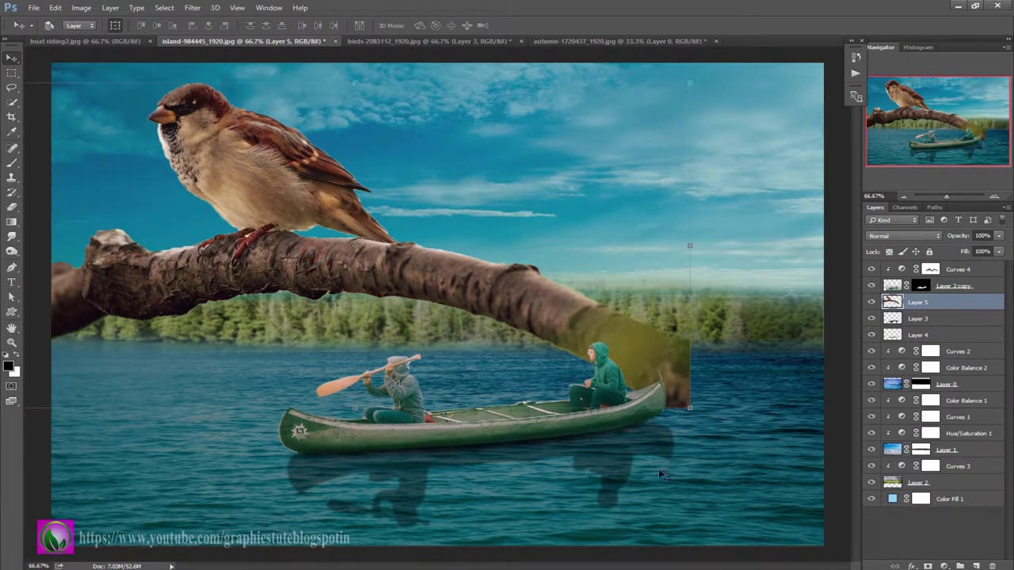
Shrink the sparrow to about 30%, flip it horizontally and place it at the left edge
left_click_drag(690, 409, 486, 242)
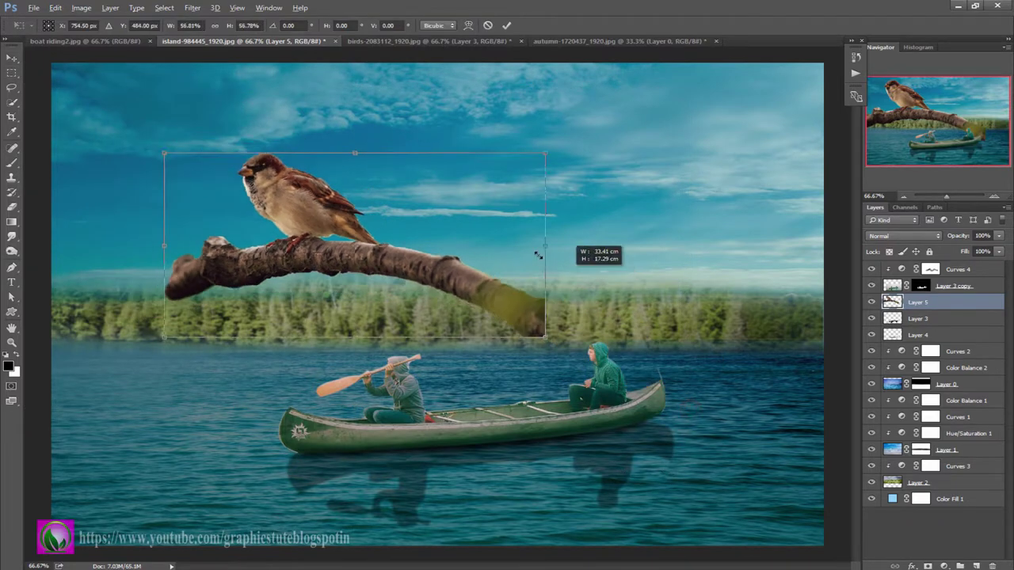
right_click(357, 255)
left_click(396, 425)
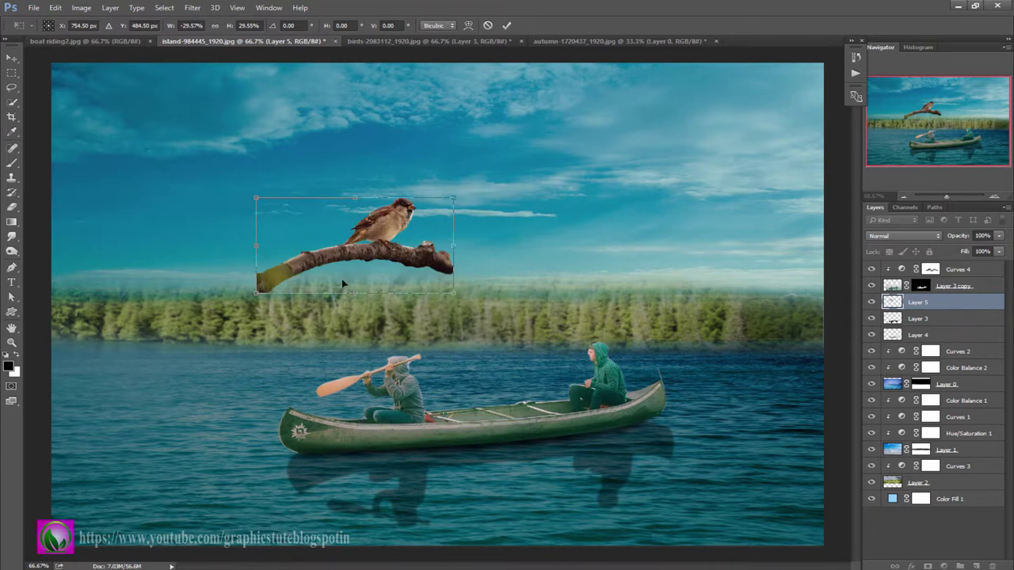
left_click_drag(333, 266, 126, 323)
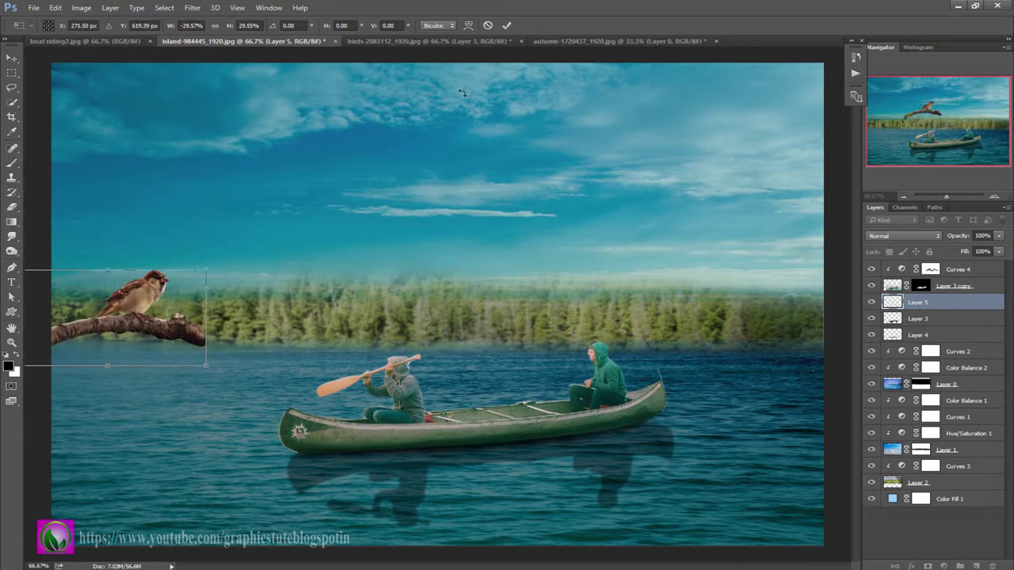
left_click(507, 25)
left_click(467, 41)
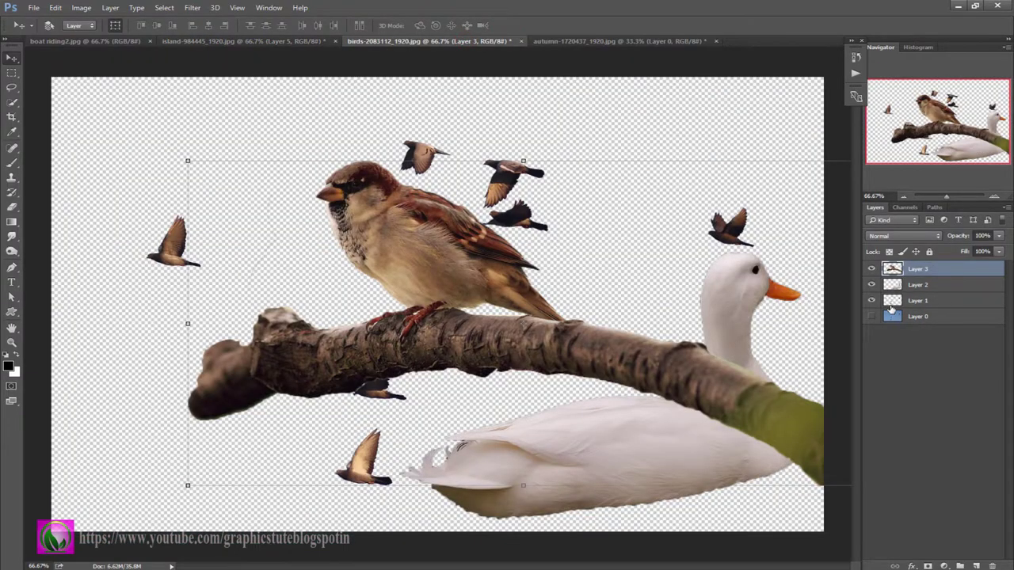
Bring the autumn tree into the composite, shrink it and flip it horizontally
left_click(610, 40)
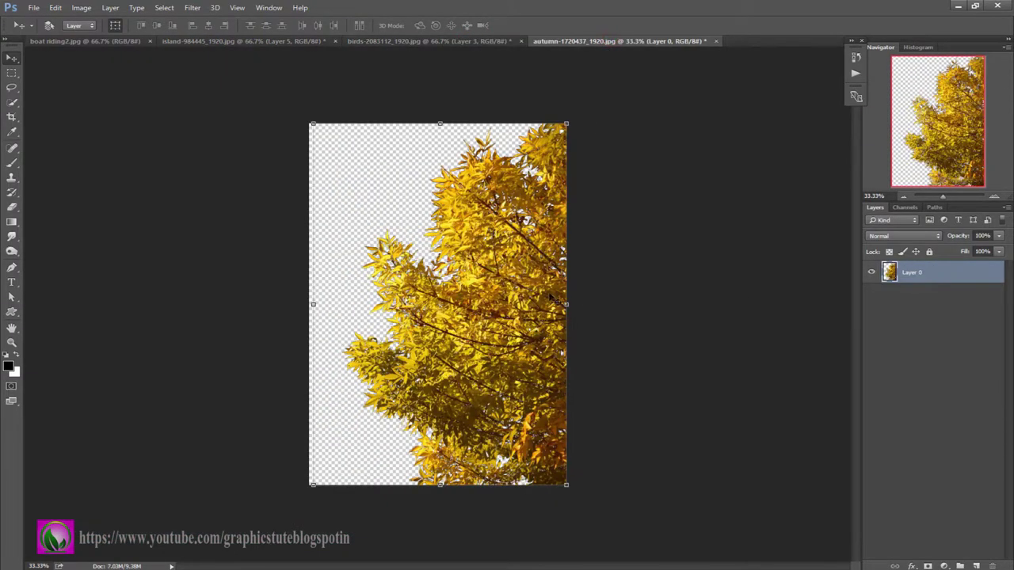
mouse_move(550, 295)
left_mouse_down()
mouse_move(261, 44)
mouse_move(314, 268)
left_mouse_up()
left_click_drag(317, 355, 341, 268)
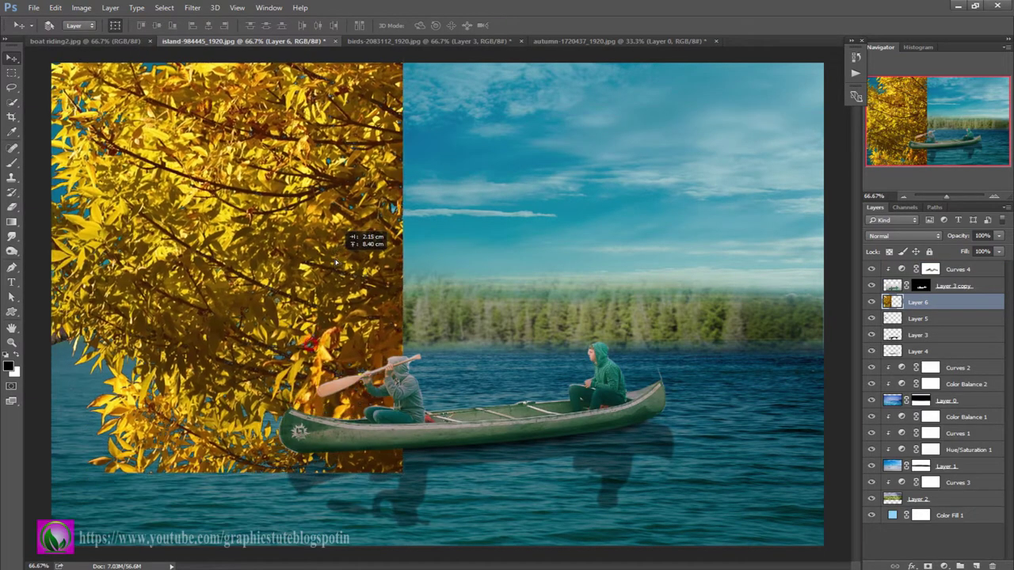
mouse_move(402, 473)
left_mouse_down()
mouse_move(214, 229)
mouse_move(221, 318)
left_mouse_up()
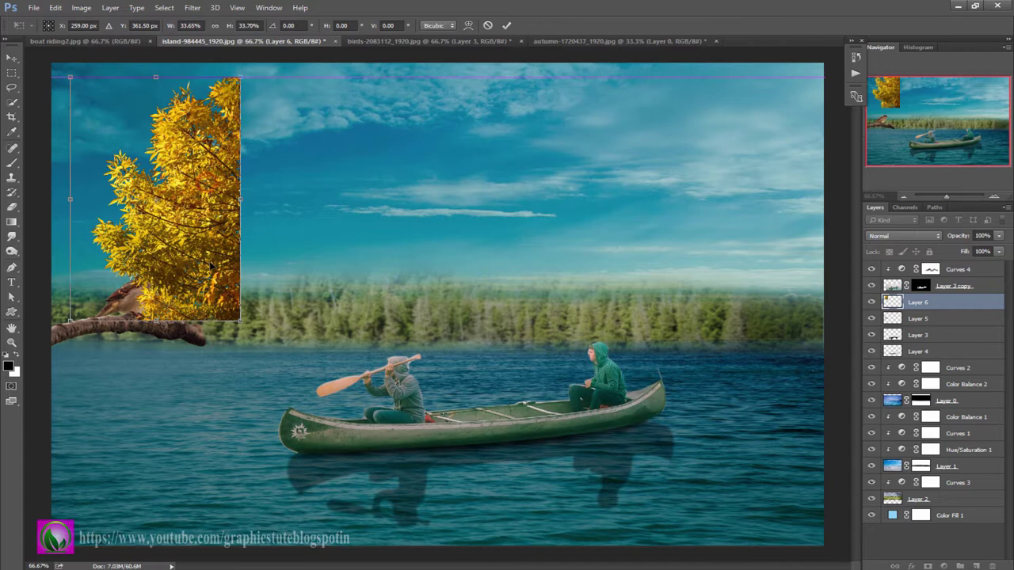
right_click(194, 209)
left_click(255, 379)
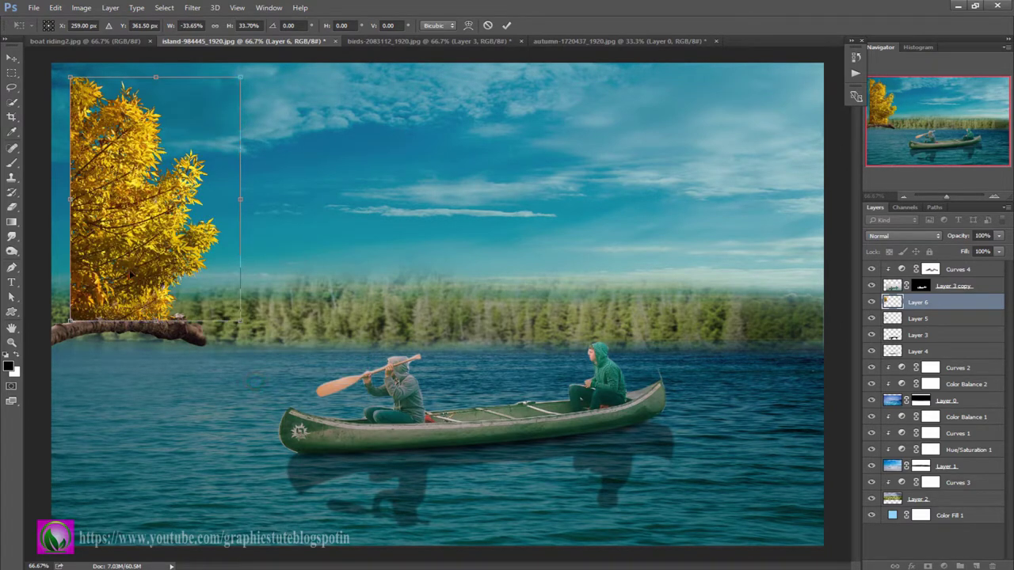
Rotate the tree about 27°, enlarge it to about 46% and fit it top-left
left_click_drag(147, 260, 119, 229)
mouse_move(230, 306)
left_mouse_down()
mouse_move(182, 238)
mouse_move(124, 183)
left_mouse_up()
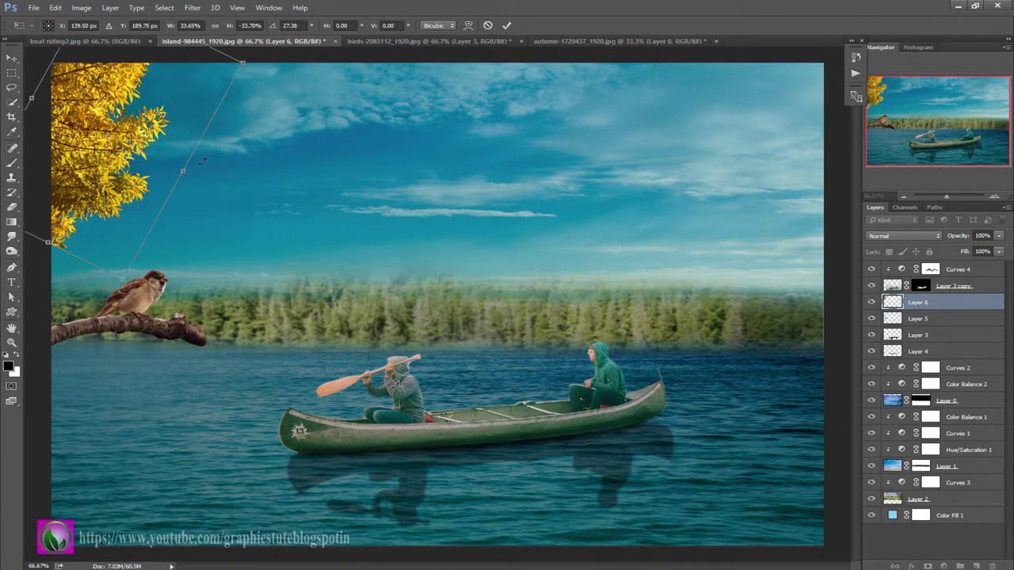
left_click_drag(184, 171, 201, 180)
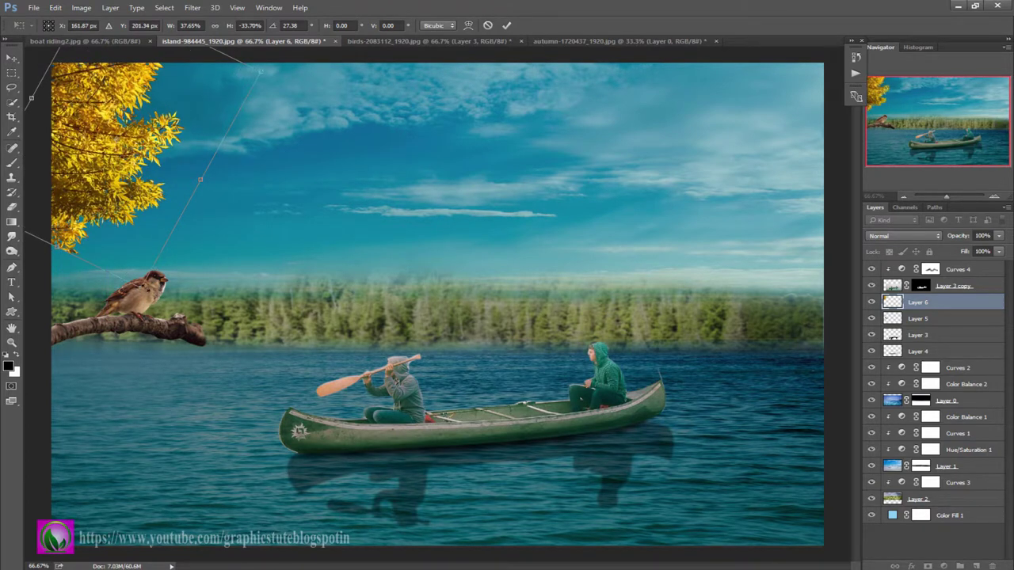
left_click_drag(145, 290, 179, 316)
left_click_drag(134, 212, 157, 211)
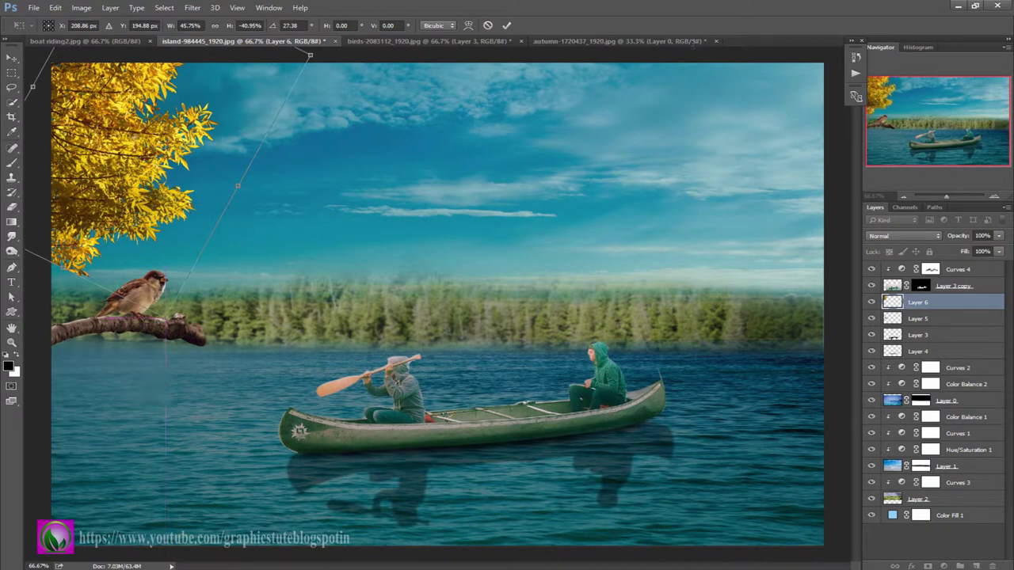
left_click(507, 27)
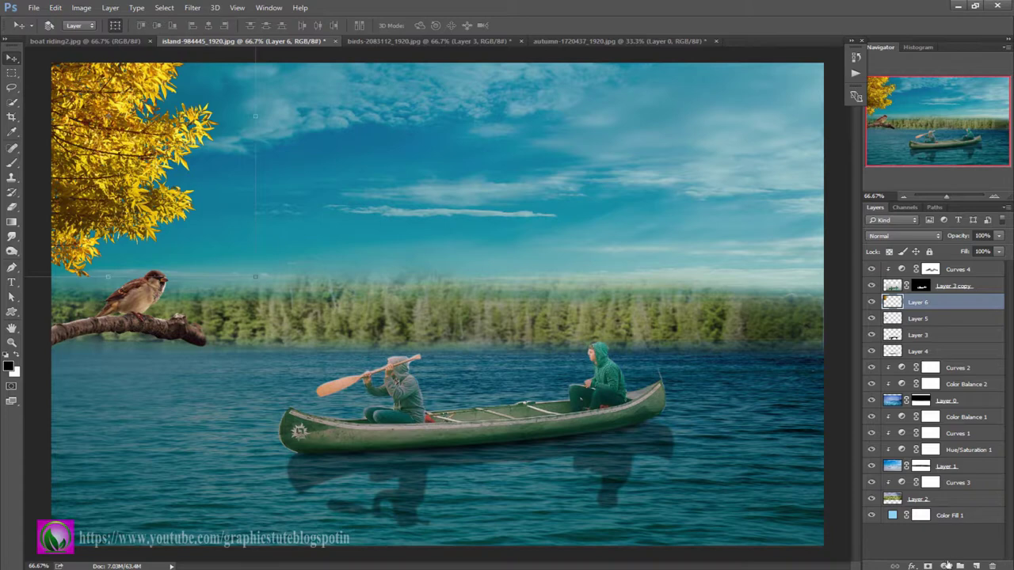
Darken the autumn tree with a Curves 5 adjustment clipped to Layer 6
left_click(947, 564)
left_click(911, 386)
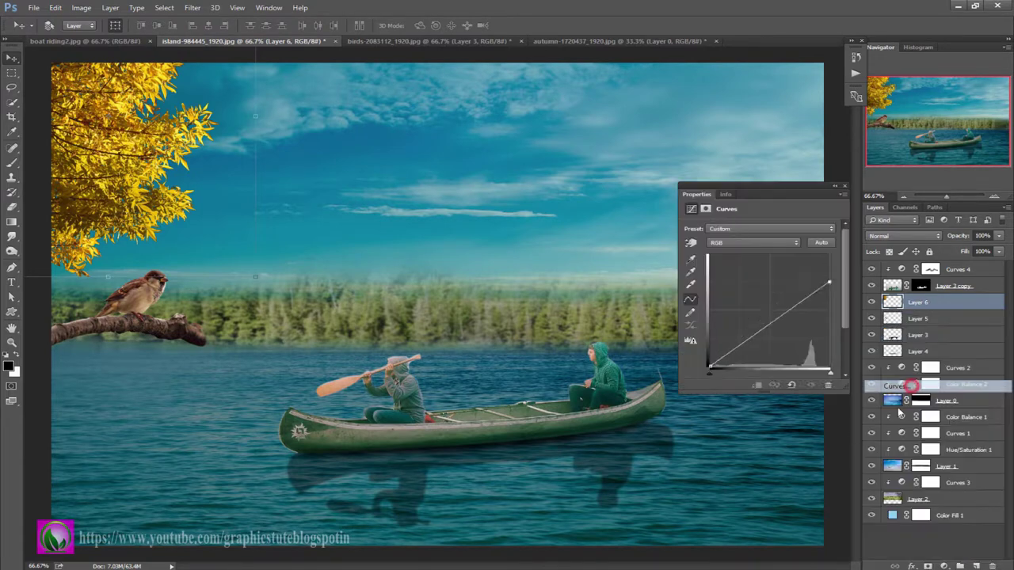
left_click(756, 386)
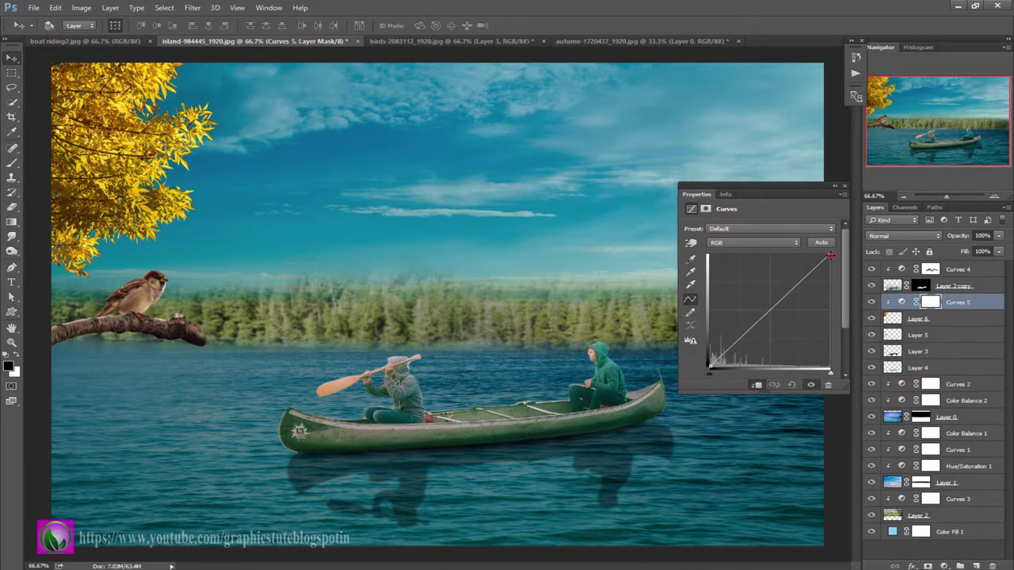
left_click_drag(829, 255, 828, 295)
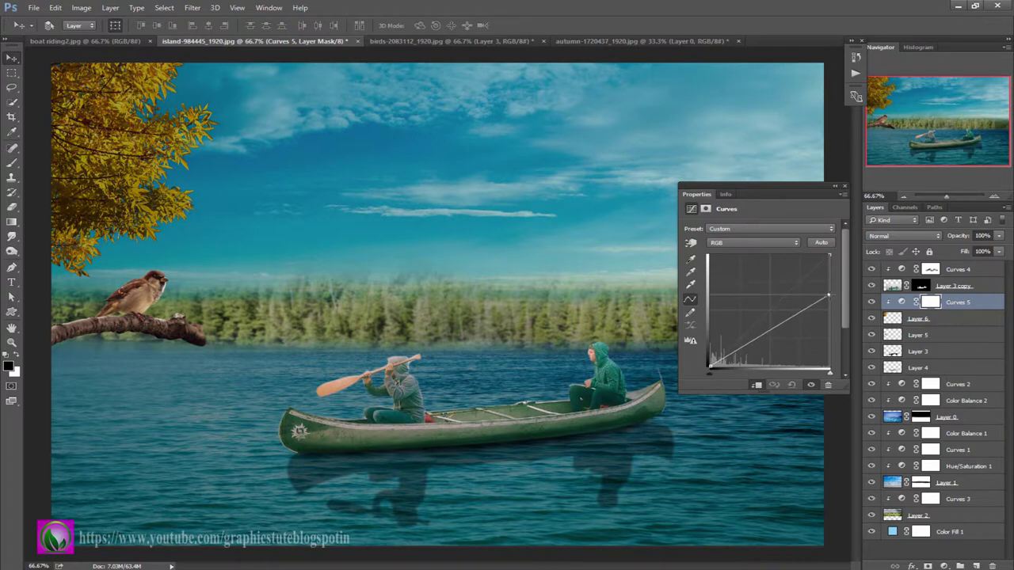
left_click(846, 187)
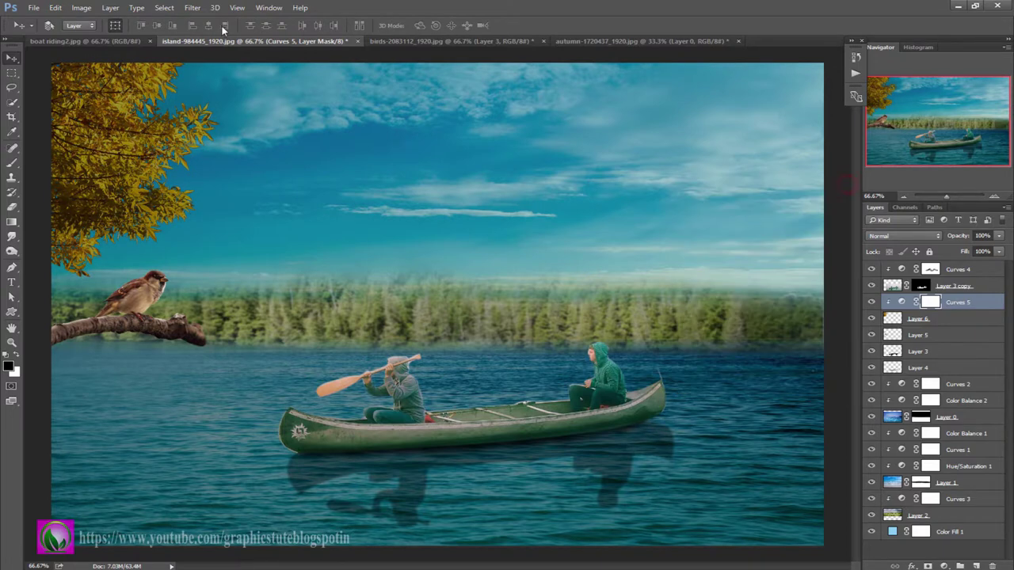
Apply a 2.5-pixel Gaussian Blur to the tree layer, Layer 6
left_click(884, 318)
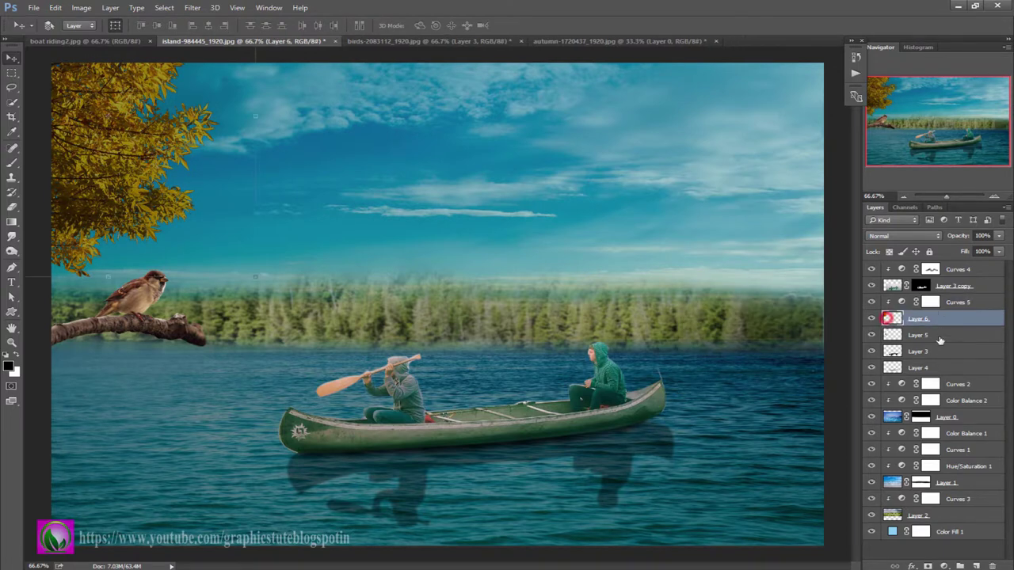
left_click(192, 8)
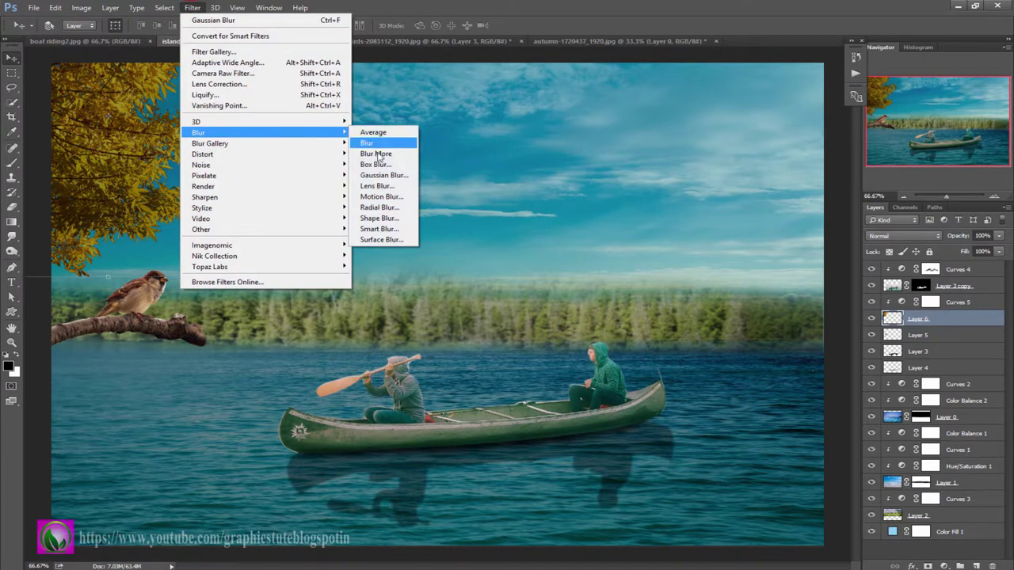
left_click(384, 175)
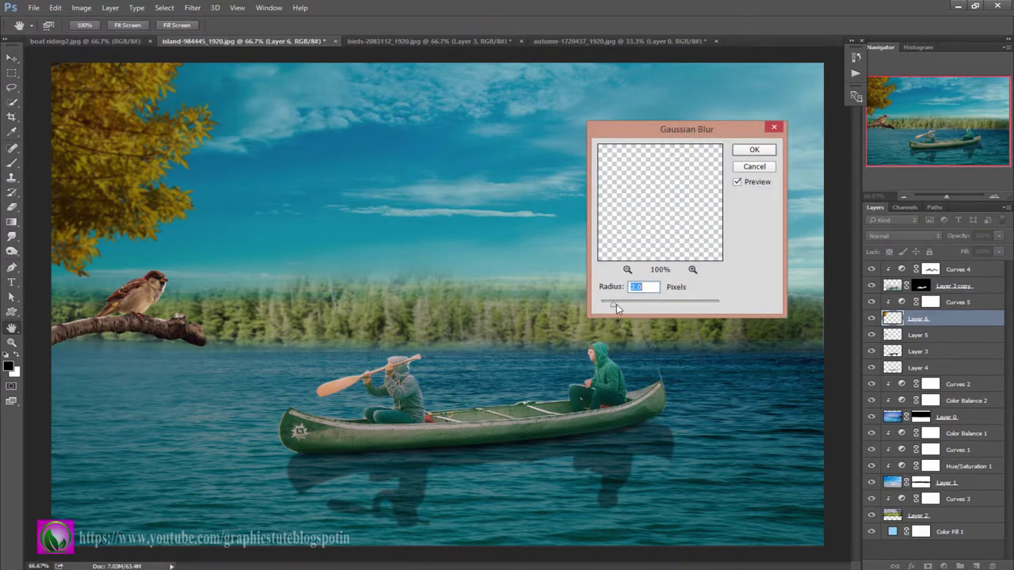
left_click_drag(616, 308, 619, 309)
left_click(756, 152)
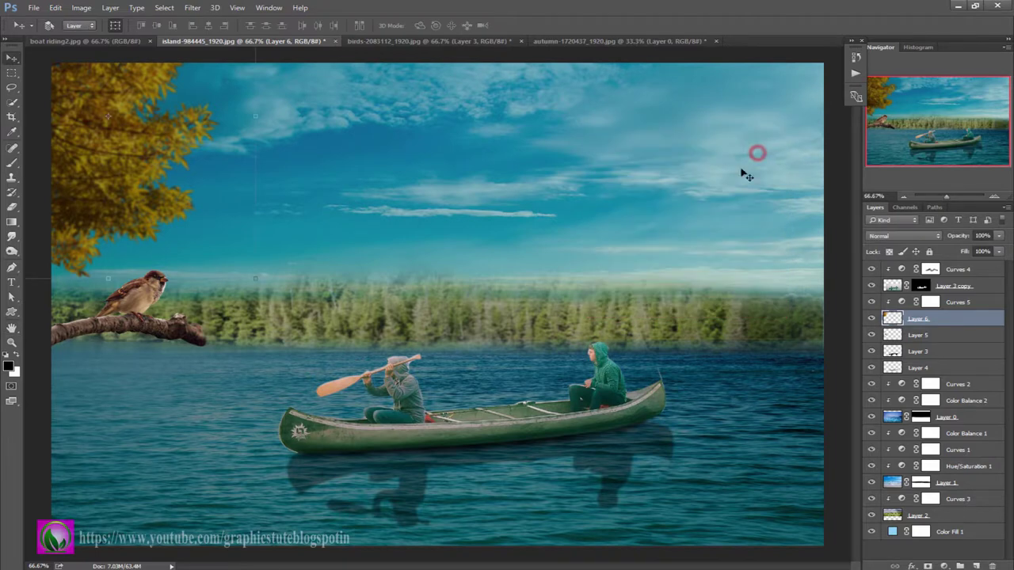
left_click(482, 41)
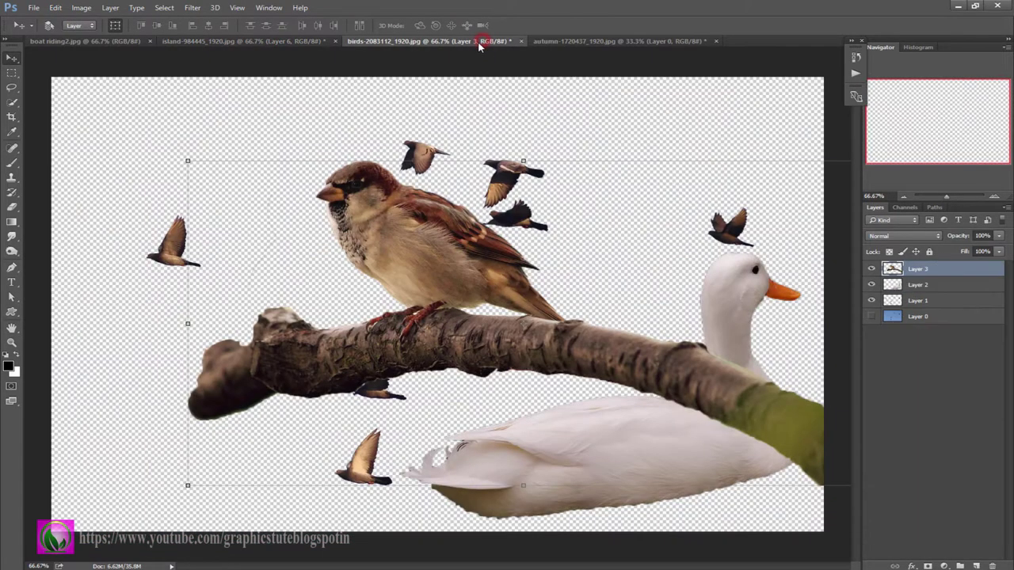
Bring the white duck layer into the lake composite at the top of the stack
left_click(870, 269)
left_click(915, 287)
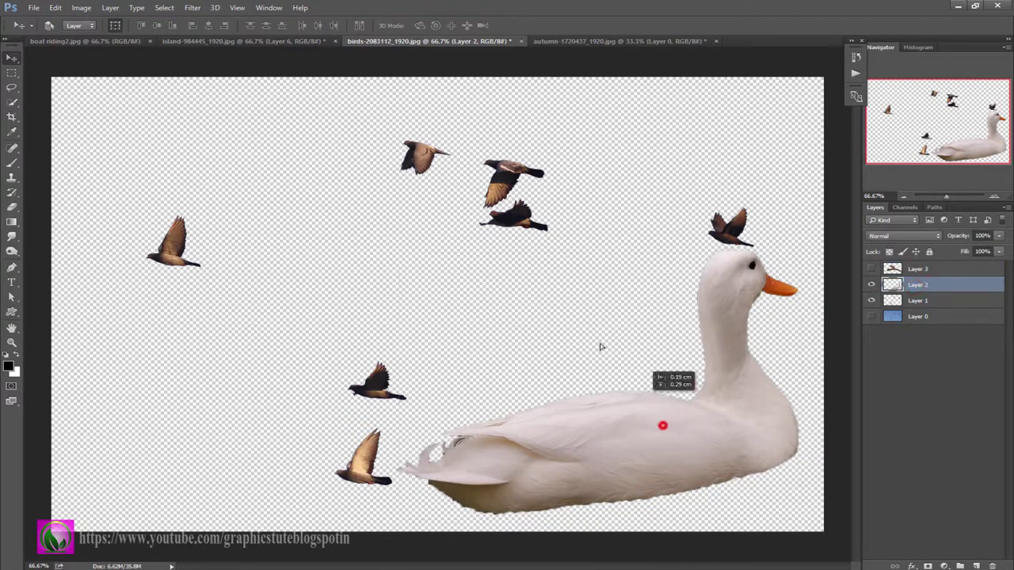
mouse_move(660, 423)
left_mouse_down()
mouse_move(277, 47)
mouse_move(686, 405)
left_mouse_up()
key("ctrl+shift+bracketright")
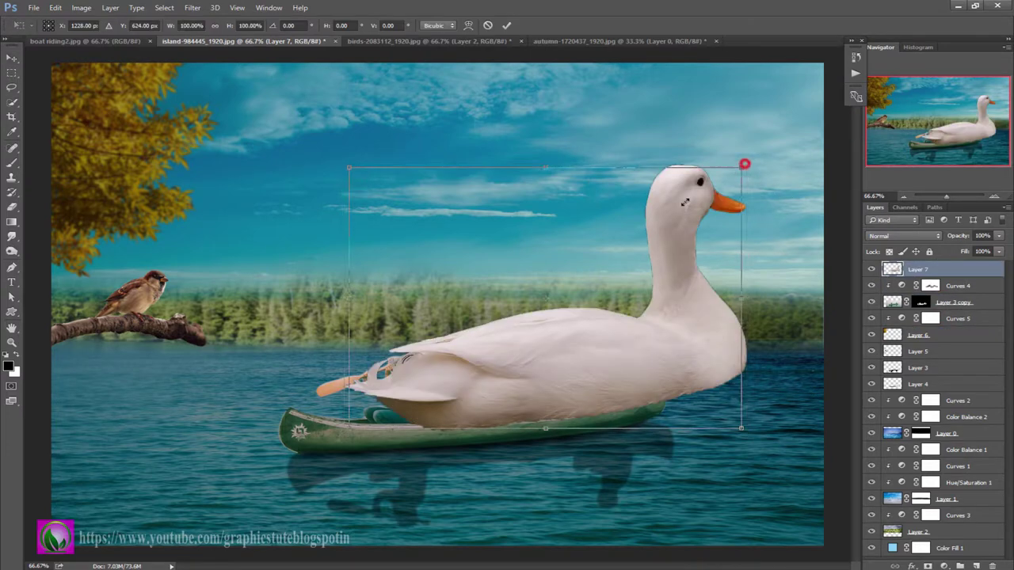
Shrink the duck to about 16% and float it on the water right of the canoe
left_click_drag(744, 166, 600, 238)
left_click_drag(563, 312, 741, 361)
mouse_move(776, 402)
left_mouse_down()
mouse_move(797, 366)
mouse_move(772, 372)
left_mouse_up()
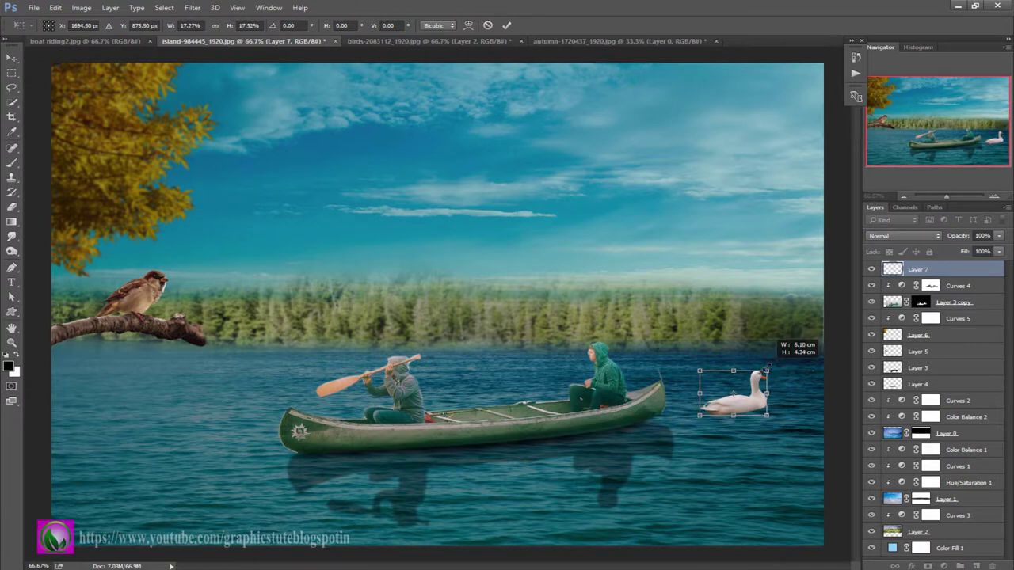
mouse_move(759, 416)
left_mouse_down()
mouse_move(759, 388)
mouse_move(756, 397)
left_mouse_up()
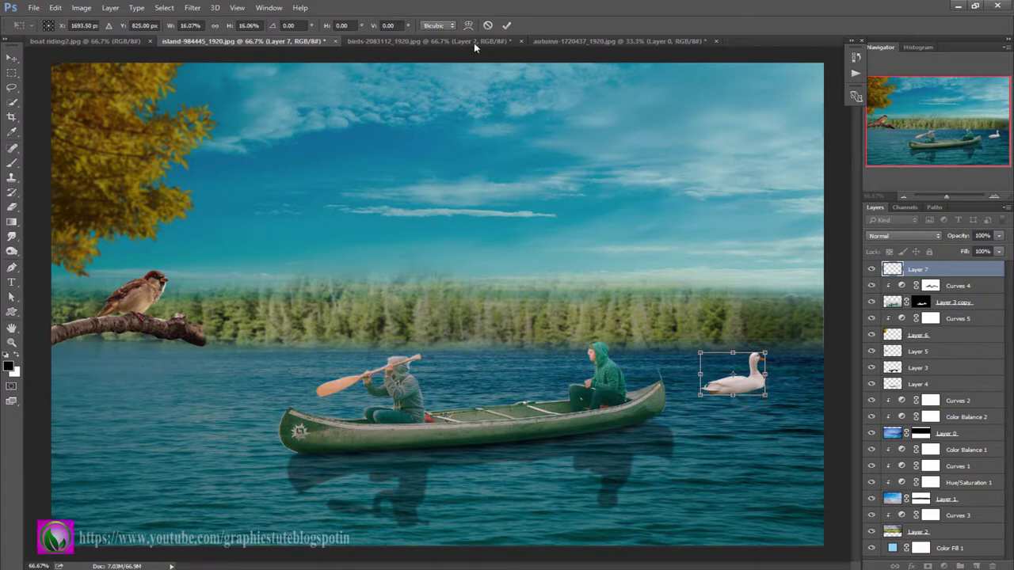
left_click(508, 25)
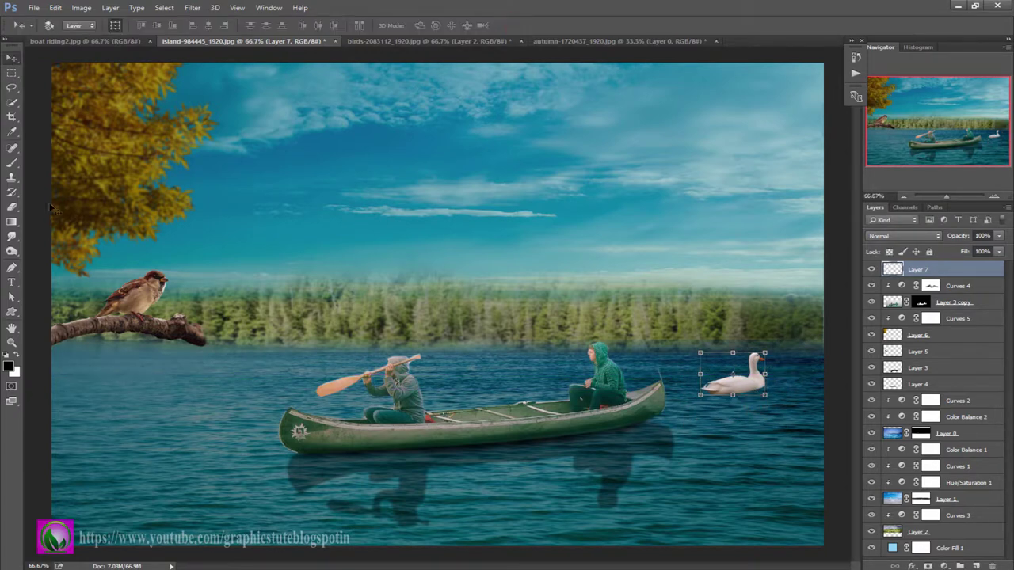
left_click(12, 207)
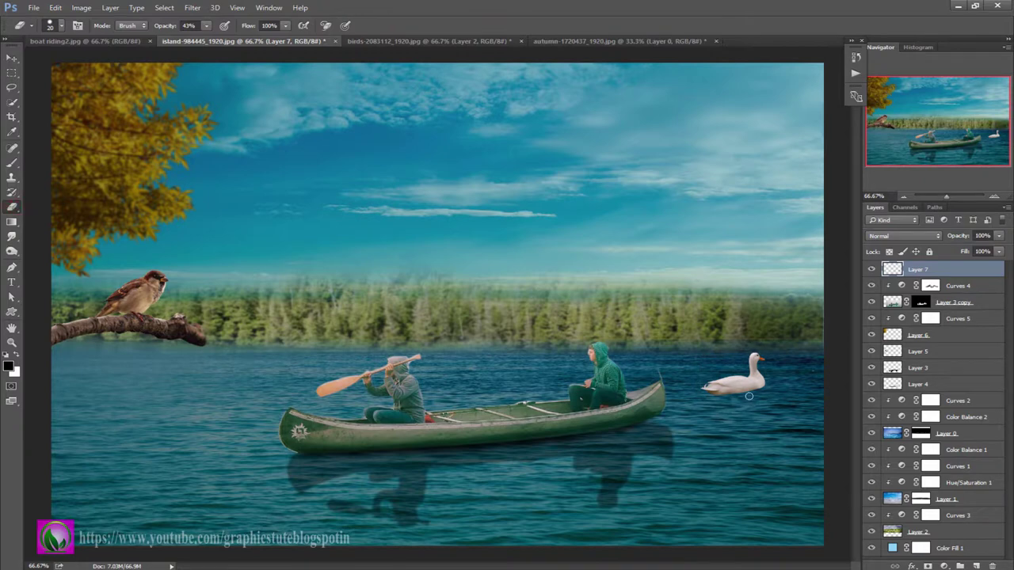
left_click_drag(740, 394, 726, 396)
key("ctrl+z")
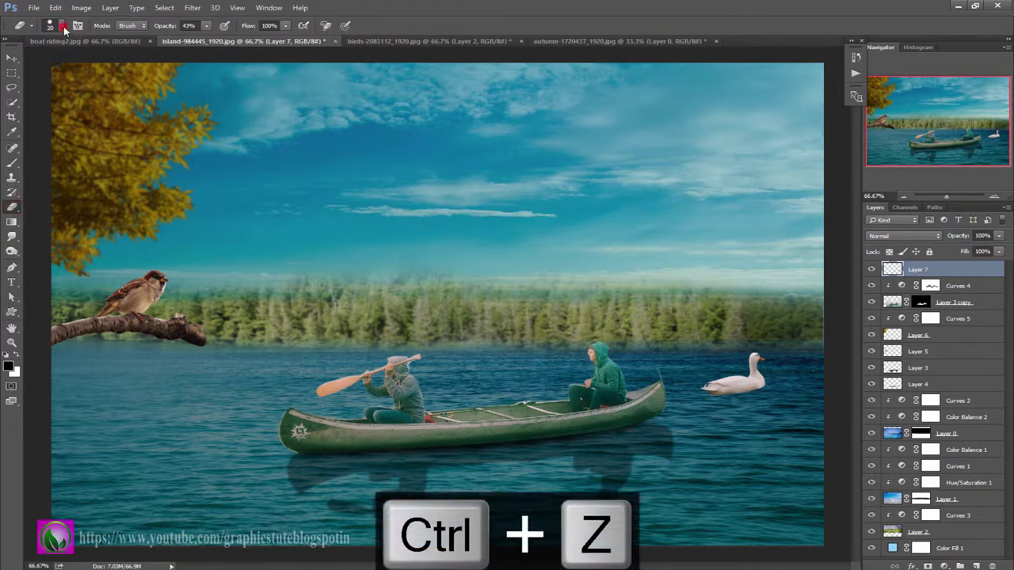
left_click(64, 27)
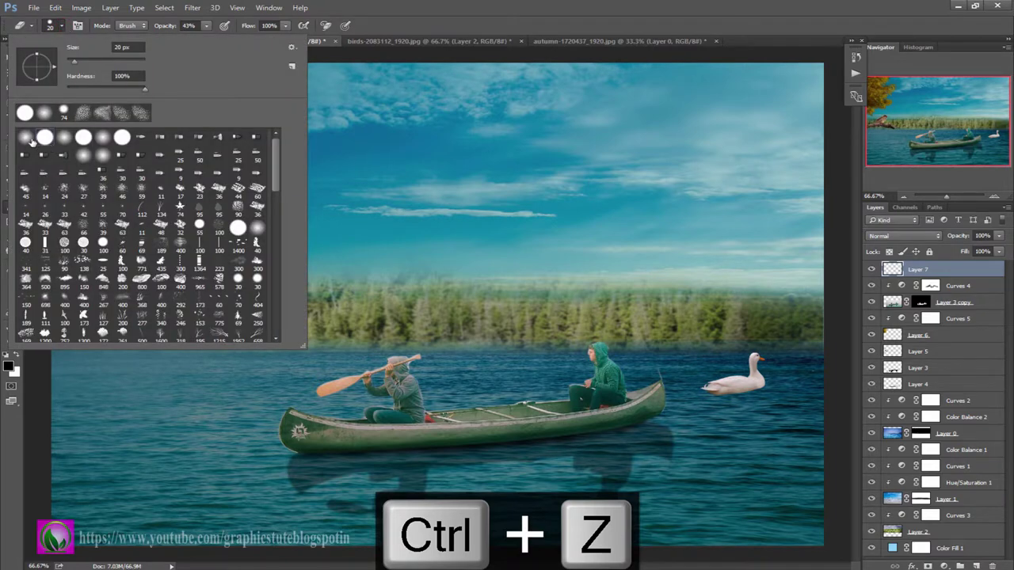
left_click(67, 26)
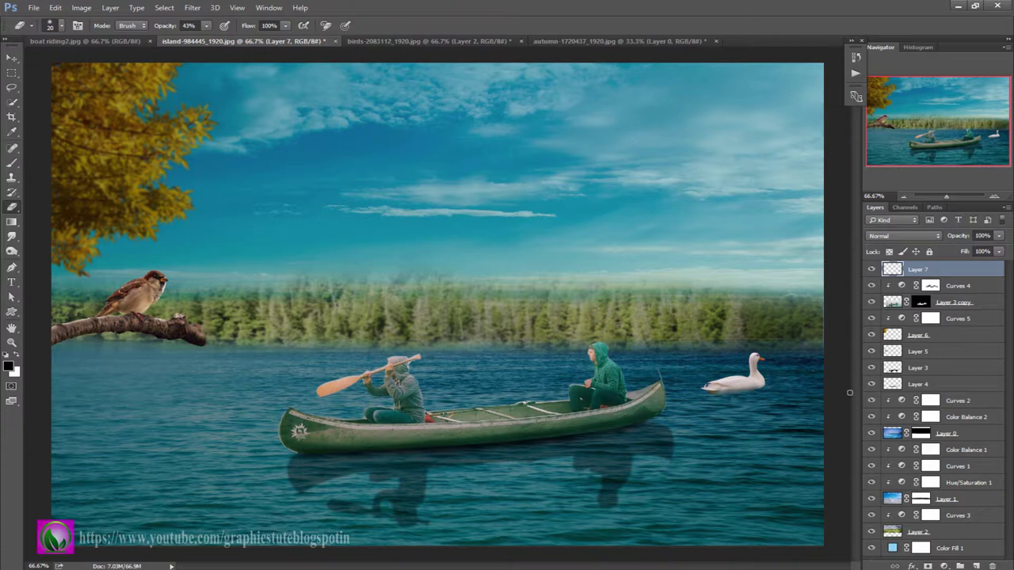
Duplicate the duck, flip the copy horizontally, shrink it and place it near the canoe's stern
key("ctrl+j")
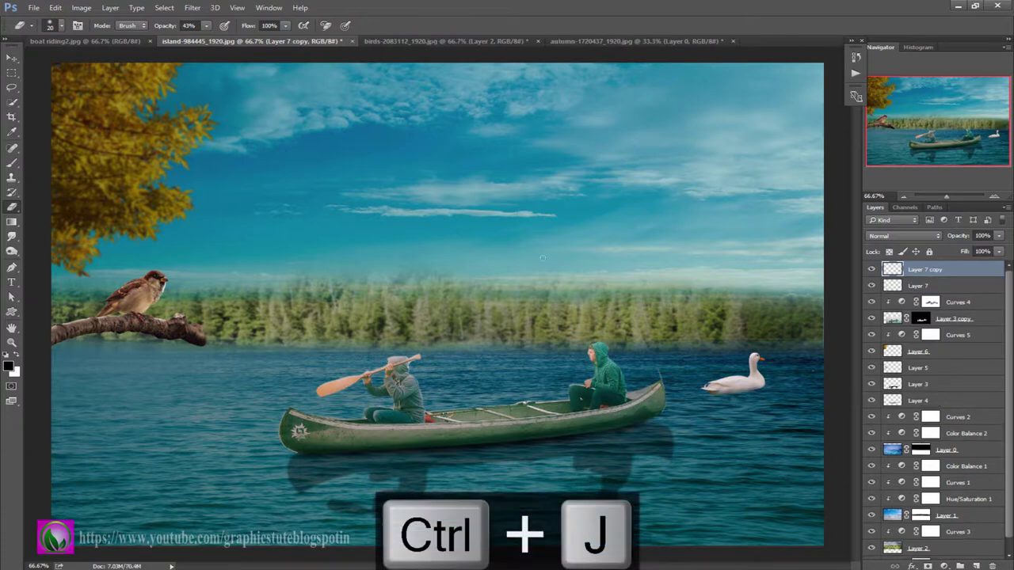
left_click(11, 59)
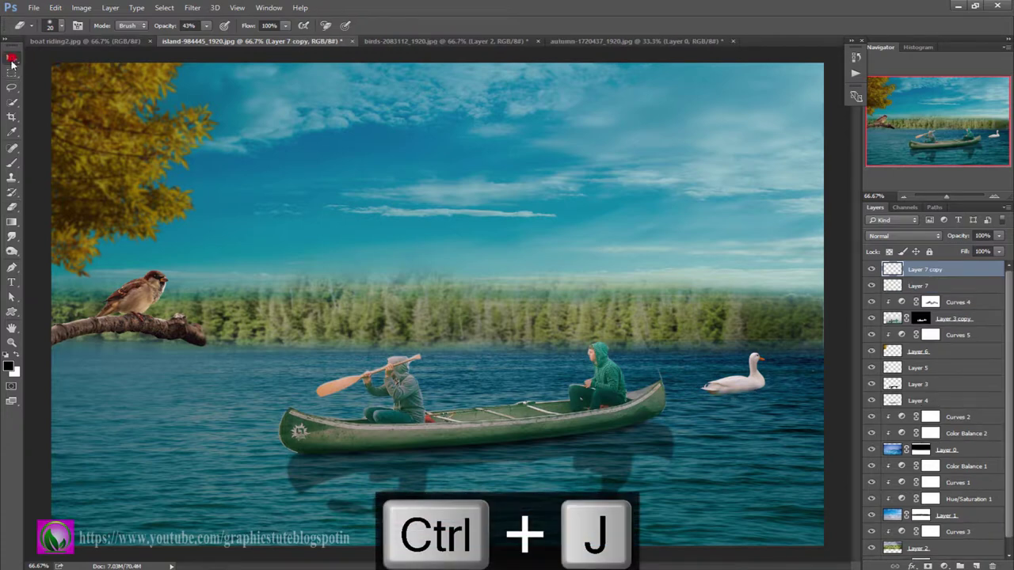
key("ctrl+t")
right_click(732, 379)
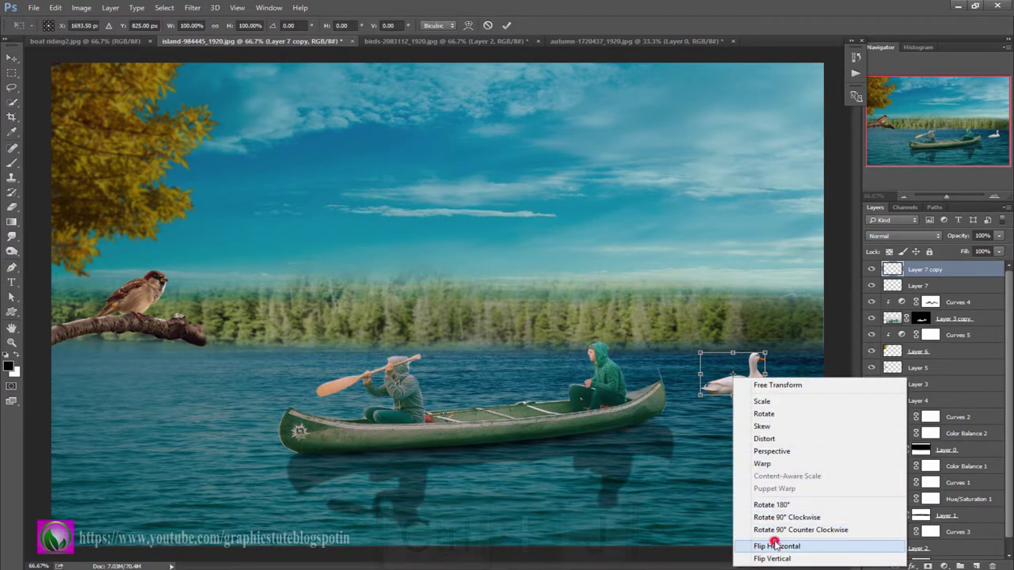
left_click(775, 545)
mouse_move(732, 389)
left_mouse_down()
mouse_move(673, 342)
mouse_move(688, 359)
mouse_move(679, 366)
mouse_move(693, 365)
left_mouse_up()
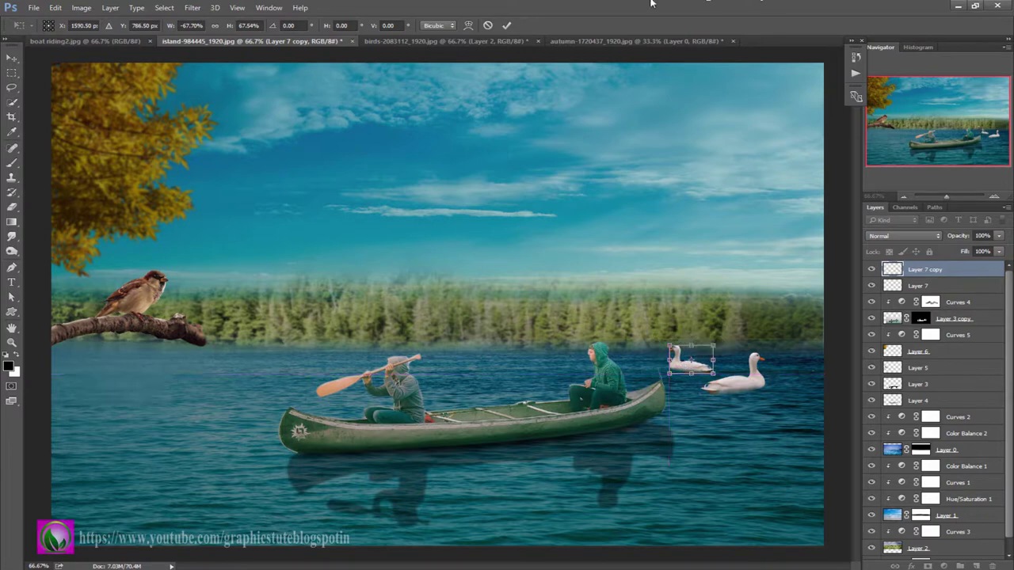
left_click(511, 27)
Nudge the original duck, Layer 7, slightly to the right
left_click(949, 287)
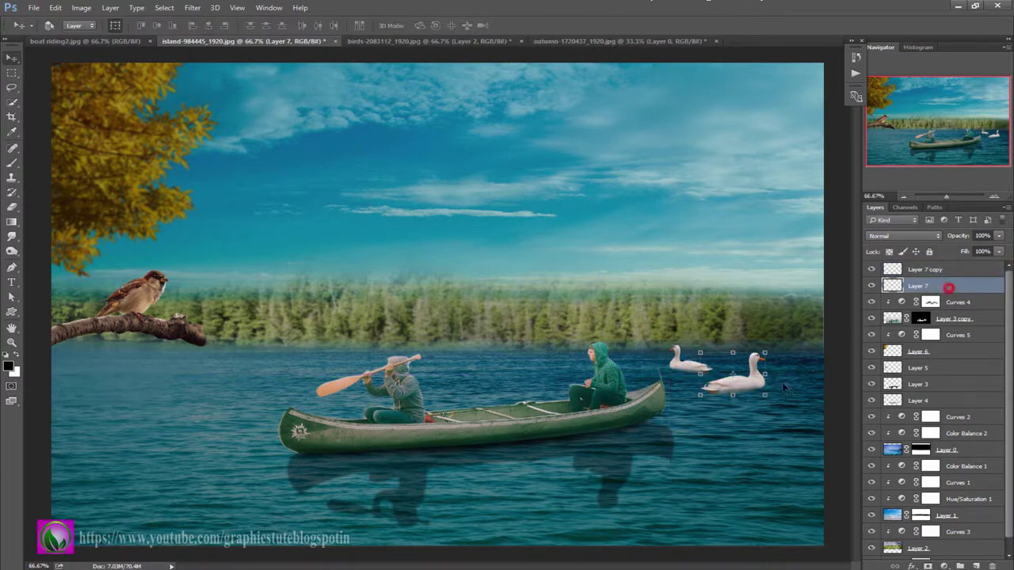
left_click_drag(756, 390, 770, 393)
left_click(919, 270)
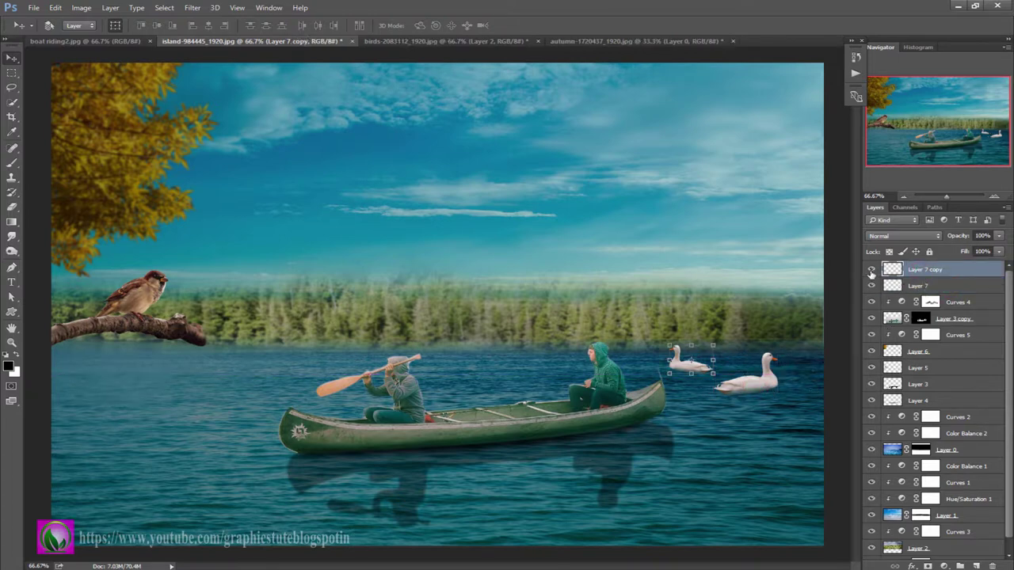
left_click(872, 270)
Raise the sparrow and branch, Layer 5, higher on the left
left_click(911, 367)
left_click(871, 367)
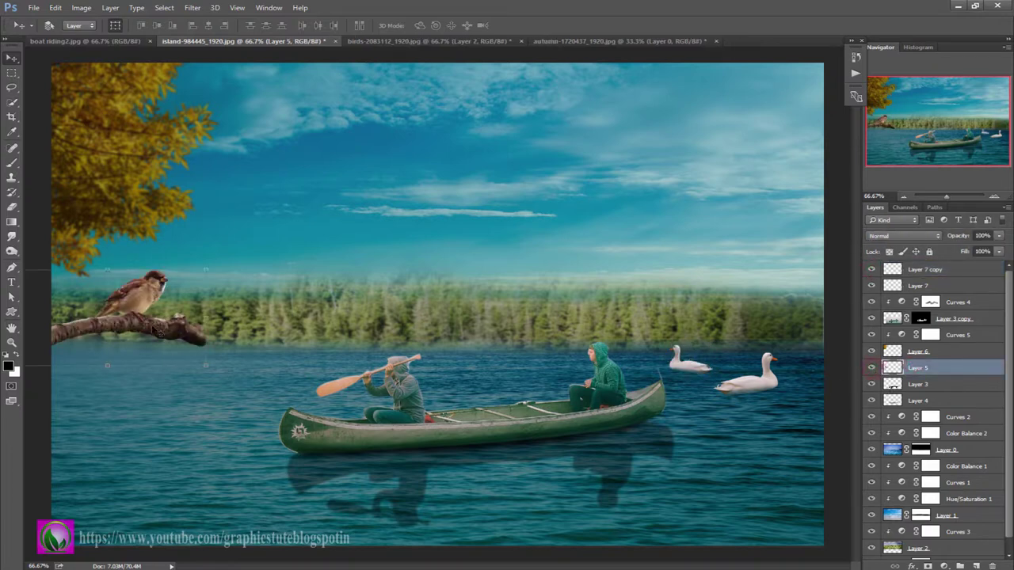
mouse_move(159, 327)
left_mouse_down()
mouse_move(163, 269)
mouse_move(169, 285)
left_mouse_up()
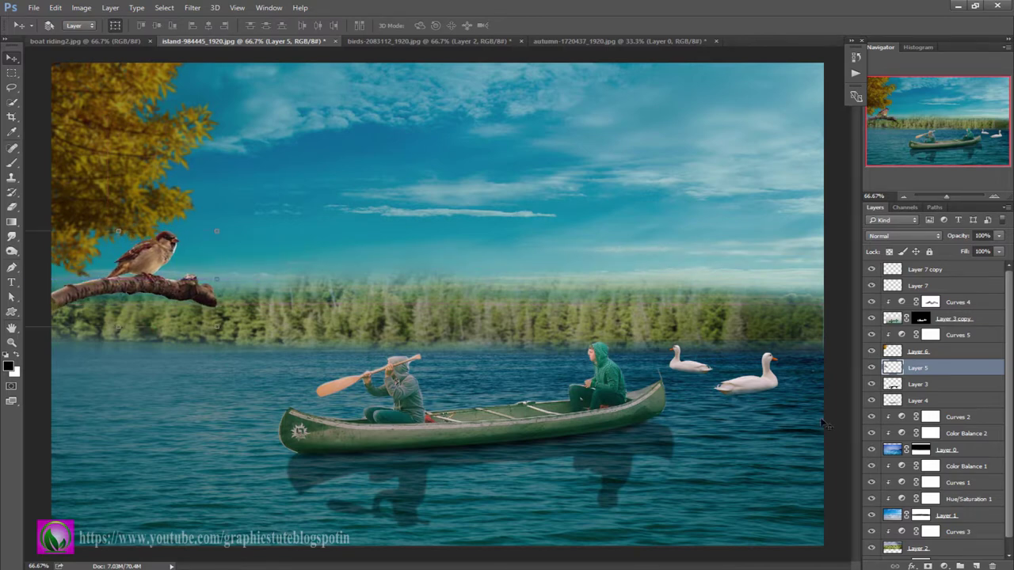
Apply Levels to the sparrow layer with the black input raised to 35
key("ctrl")
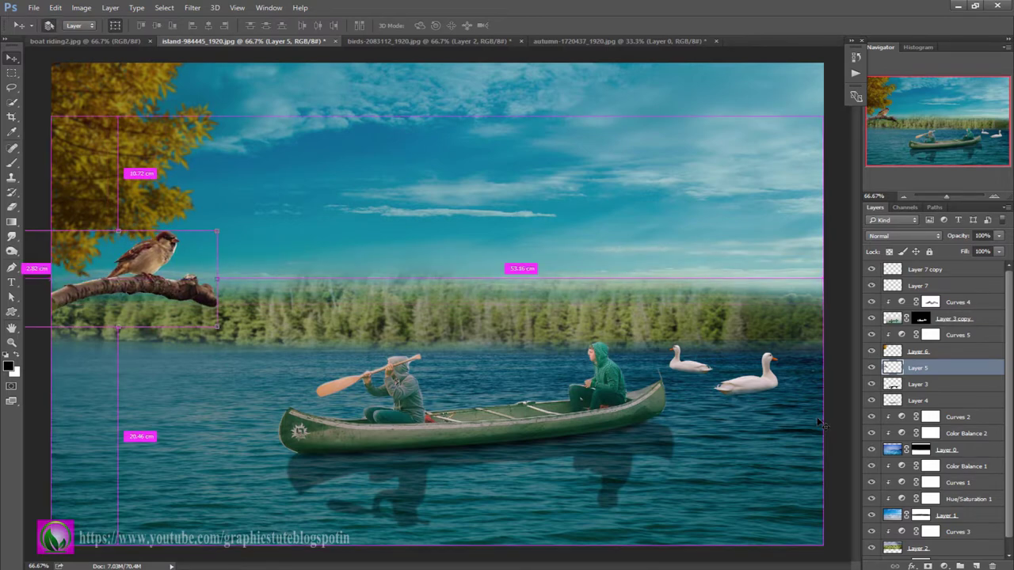
key("ctrl+l")
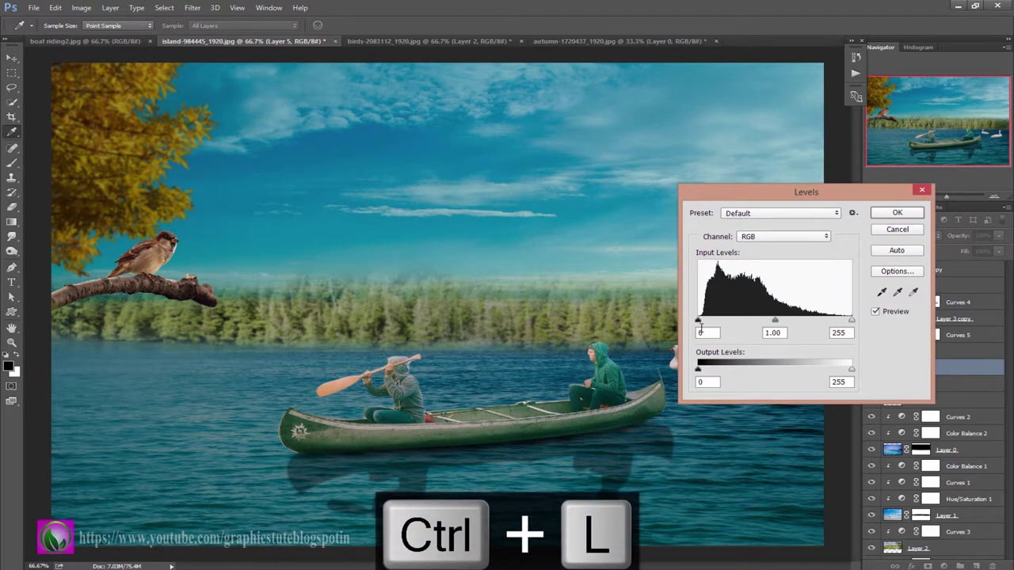
left_click_drag(698, 321, 716, 322)
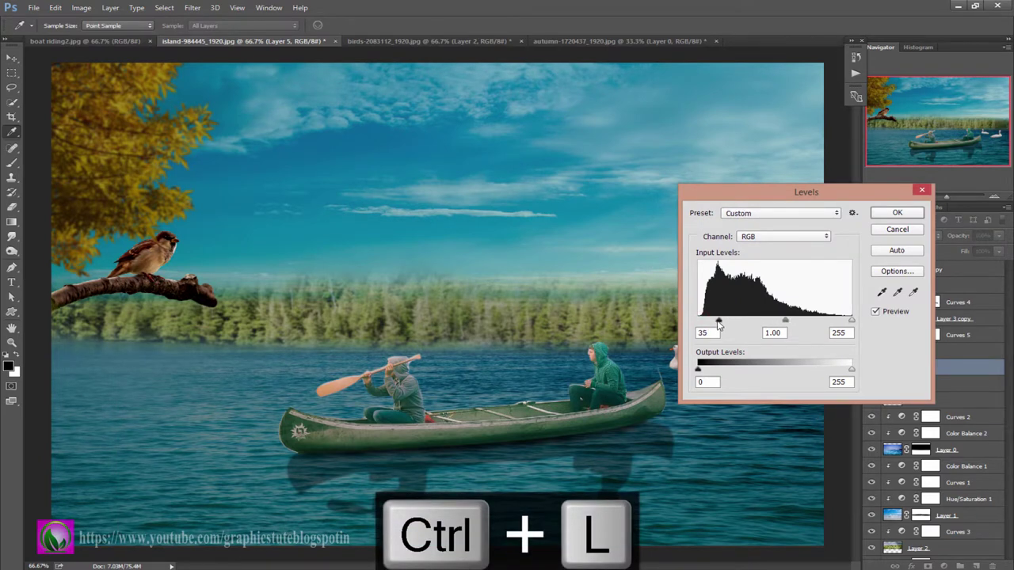
left_click(895, 212)
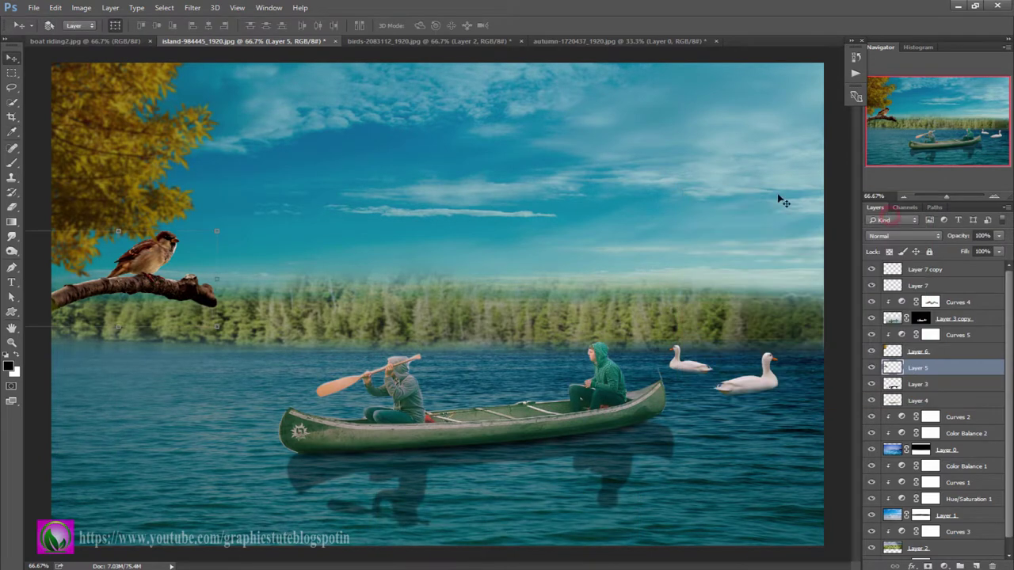
Bring the flock of birds in as Layer 8, shrunk to about 36% and placed in the sky
left_click(471, 40)
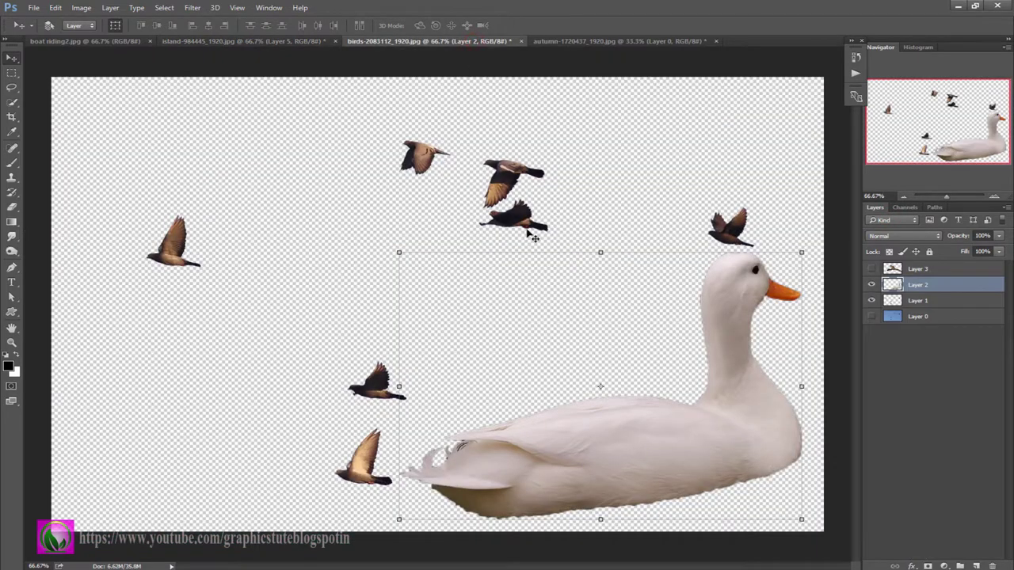
left_click(872, 285)
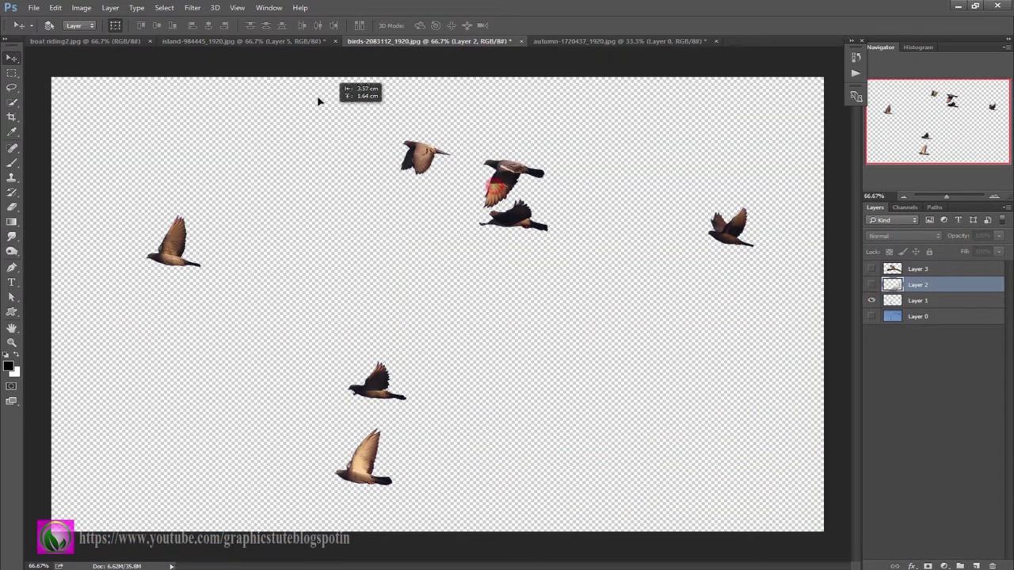
left_click(911, 303)
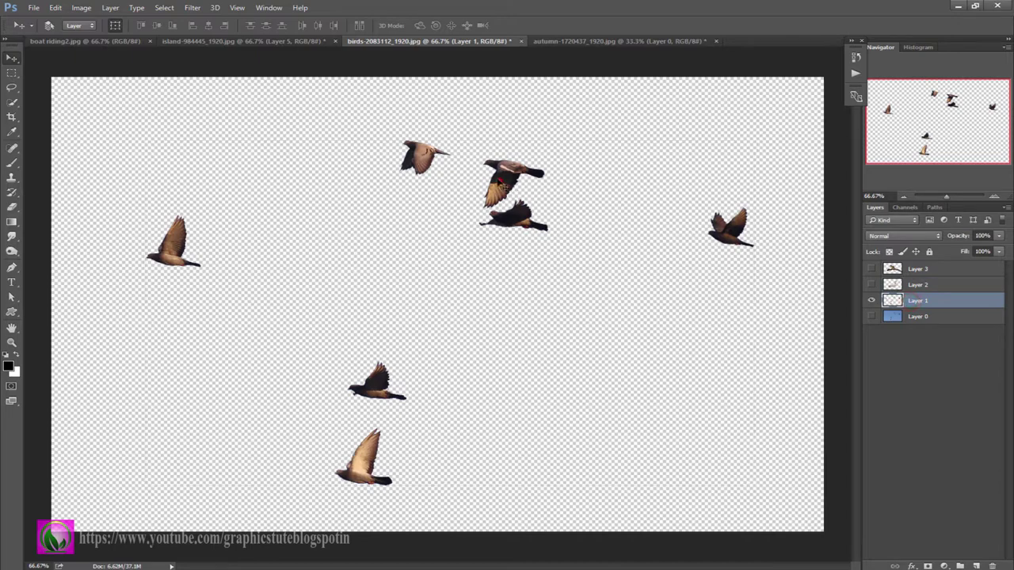
mouse_move(512, 195)
left_mouse_down()
mouse_move(333, 61)
mouse_move(439, 194)
left_mouse_up()
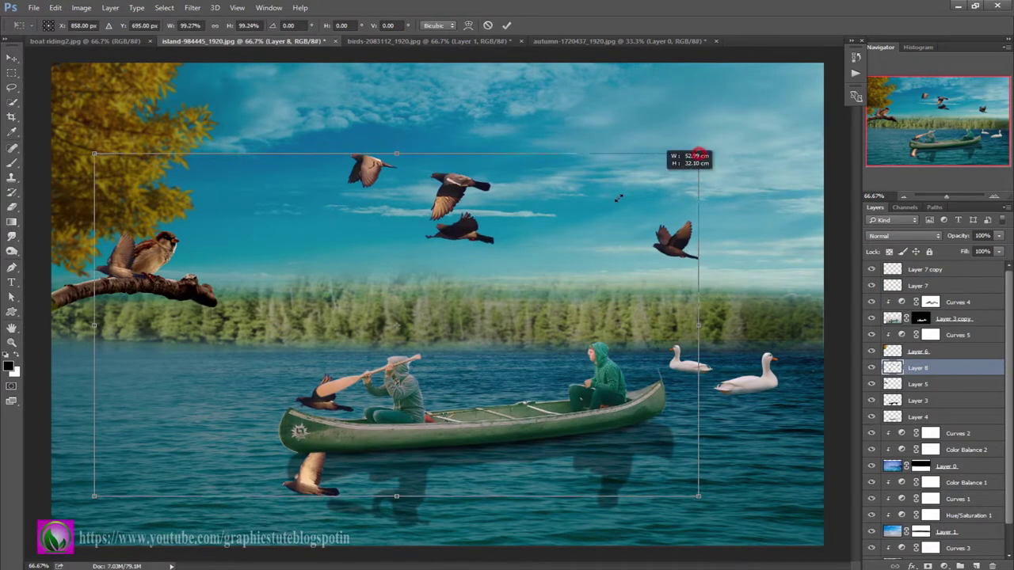
left_click_drag(700, 153, 535, 225)
mouse_move(523, 261)
left_mouse_down()
mouse_move(608, 112)
mouse_move(591, 117)
left_mouse_up()
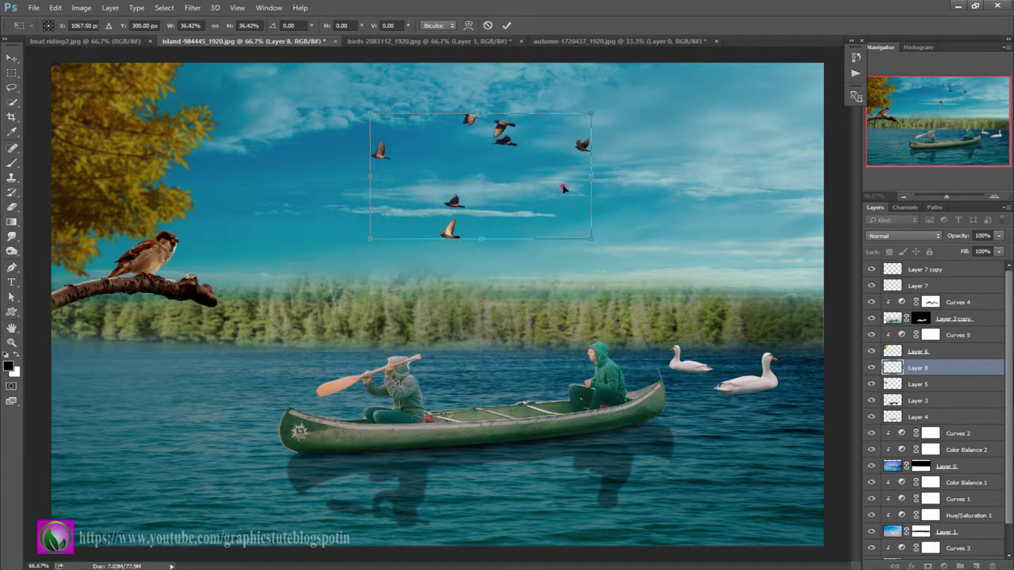
left_click(507, 25)
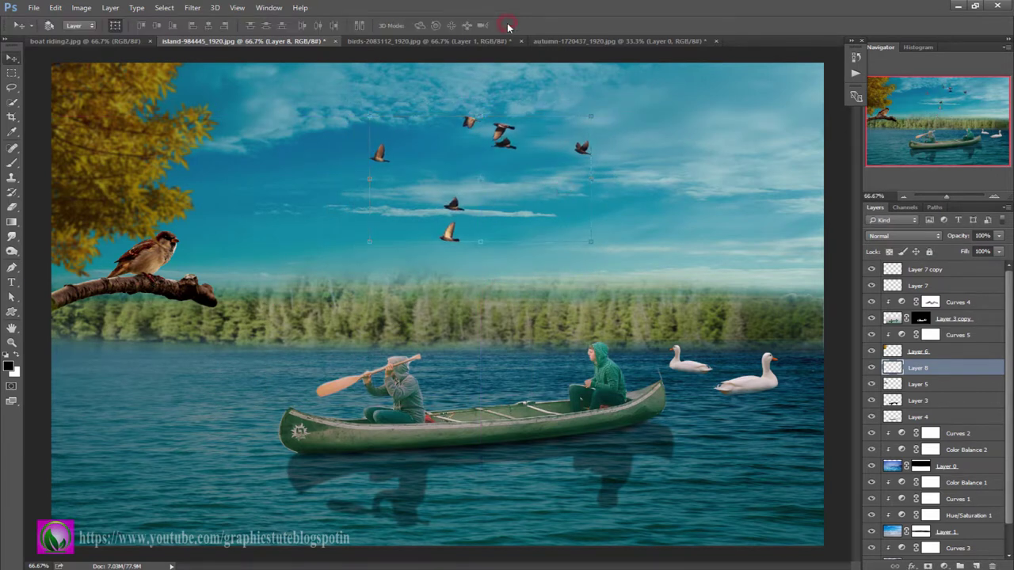
left_click(945, 271)
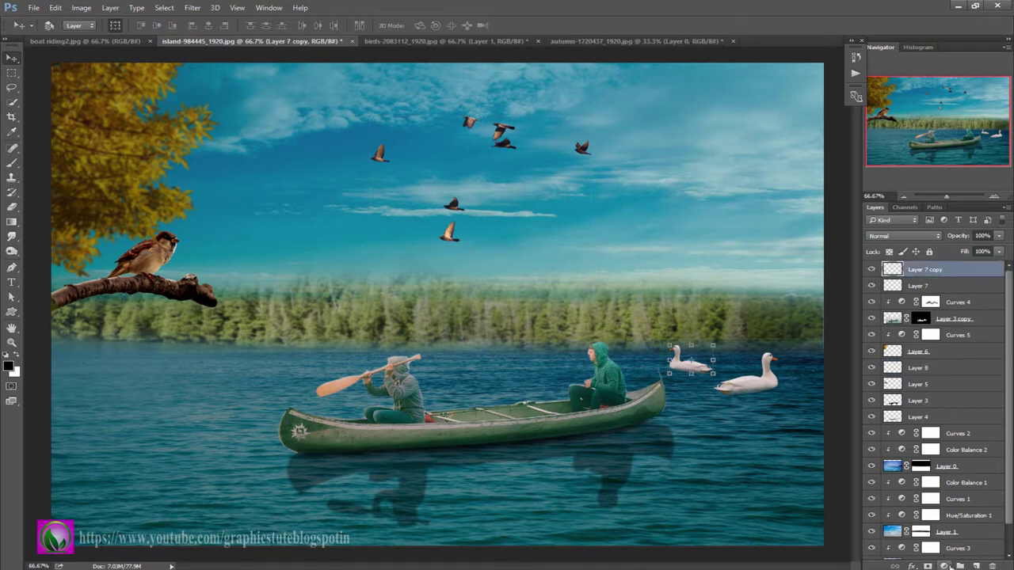
Add a black Solid Color fill with a radial gradient fading it from the centre
left_click(944, 565)
left_click(903, 321)
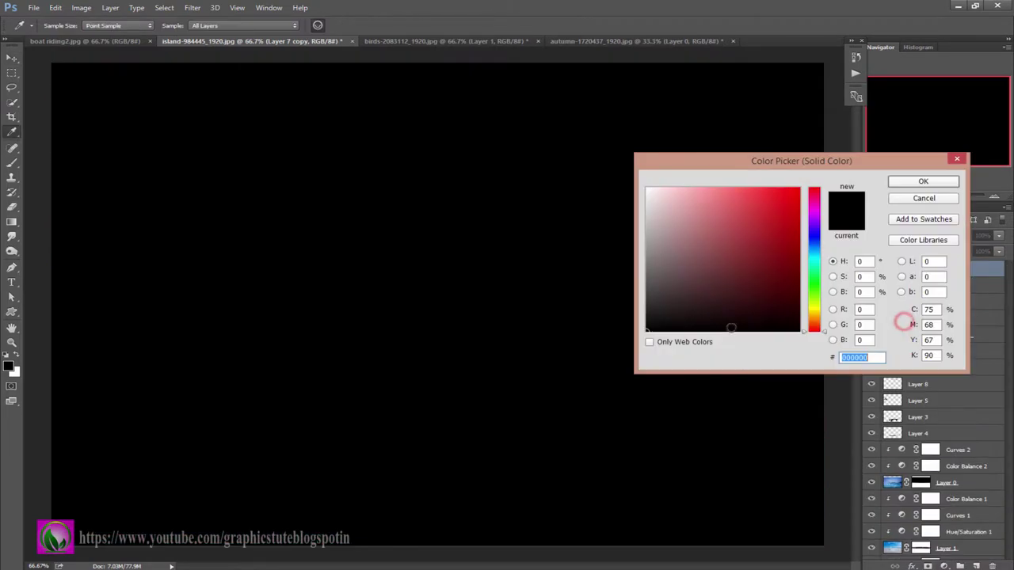
left_click(950, 187)
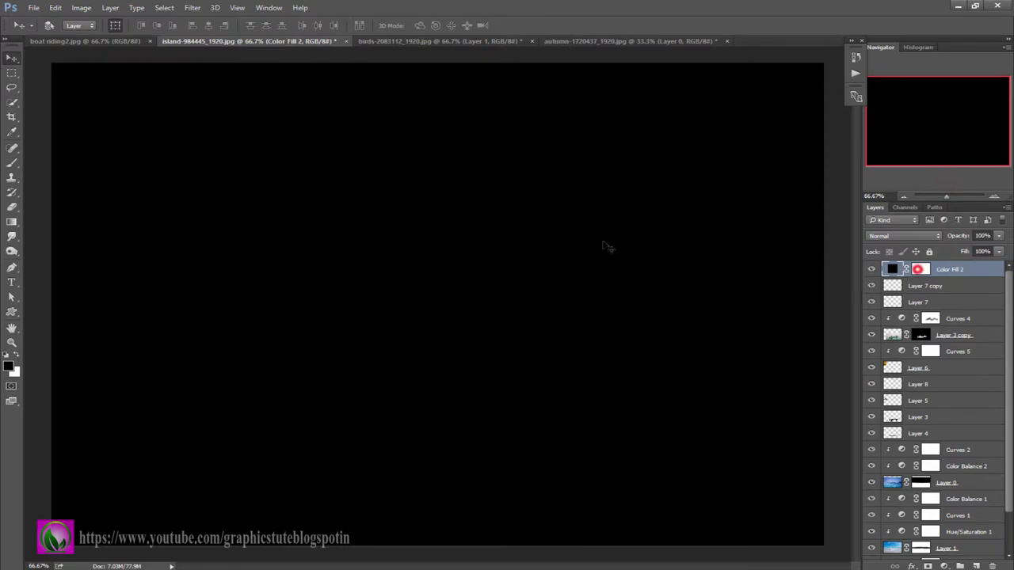
left_click(919, 269)
left_click(12, 222)
left_click(127, 26)
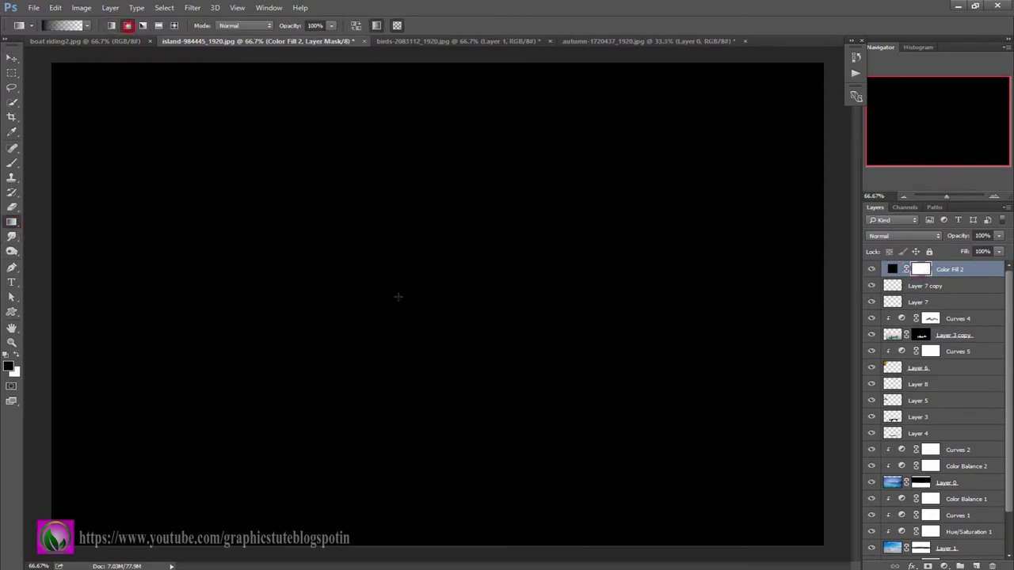
mouse_move(453, 296)
left_mouse_down()
mouse_move(850, 297)
mouse_move(881, 314)
left_mouse_up()
Scale the vignette mask to about 121% and set the fill opacity to 49%
left_click(11, 58)
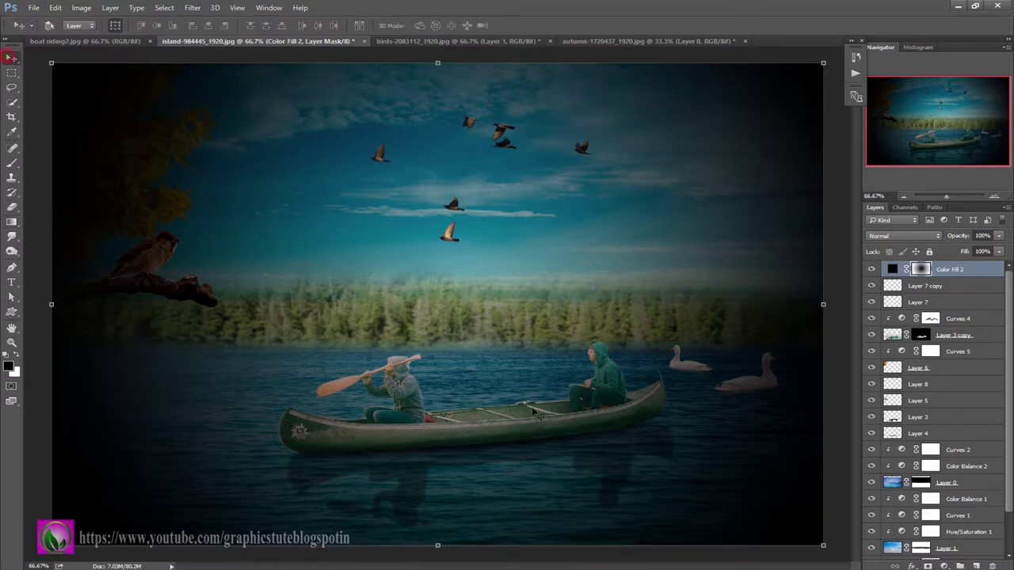
left_click(824, 545)
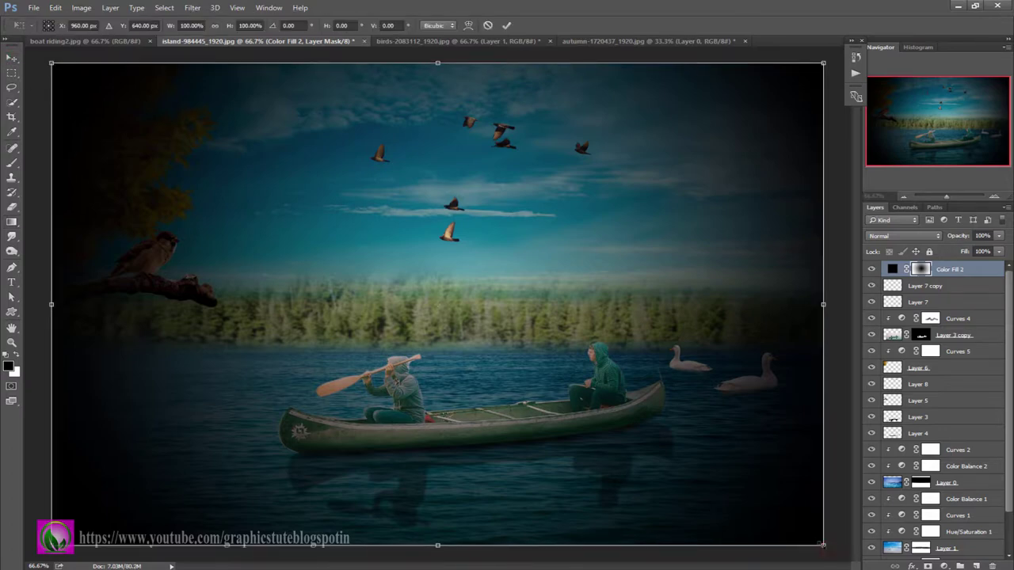
left_click_drag(824, 546, 880, 558)
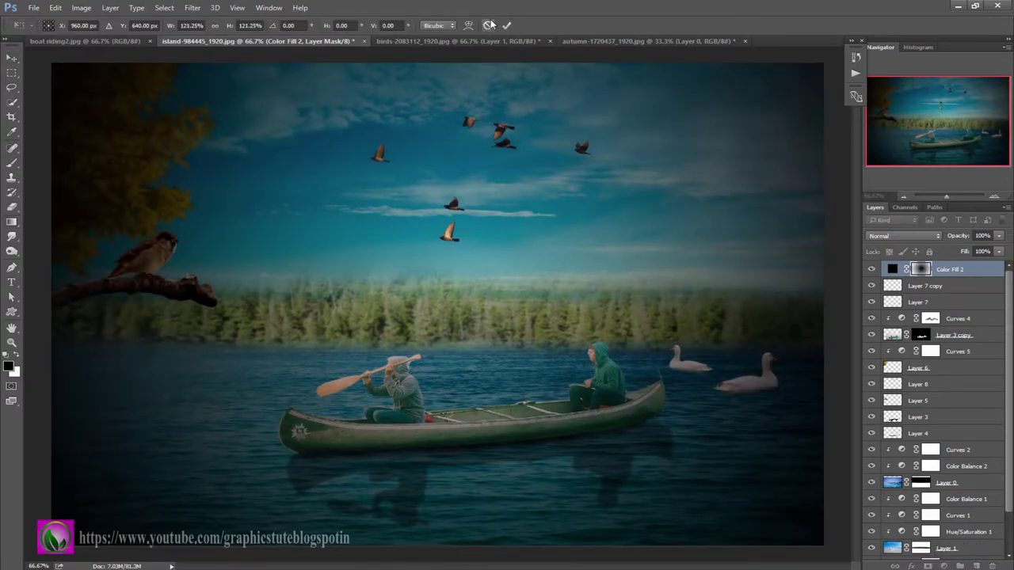
left_click(506, 25)
left_click_drag(961, 238, 933, 247)
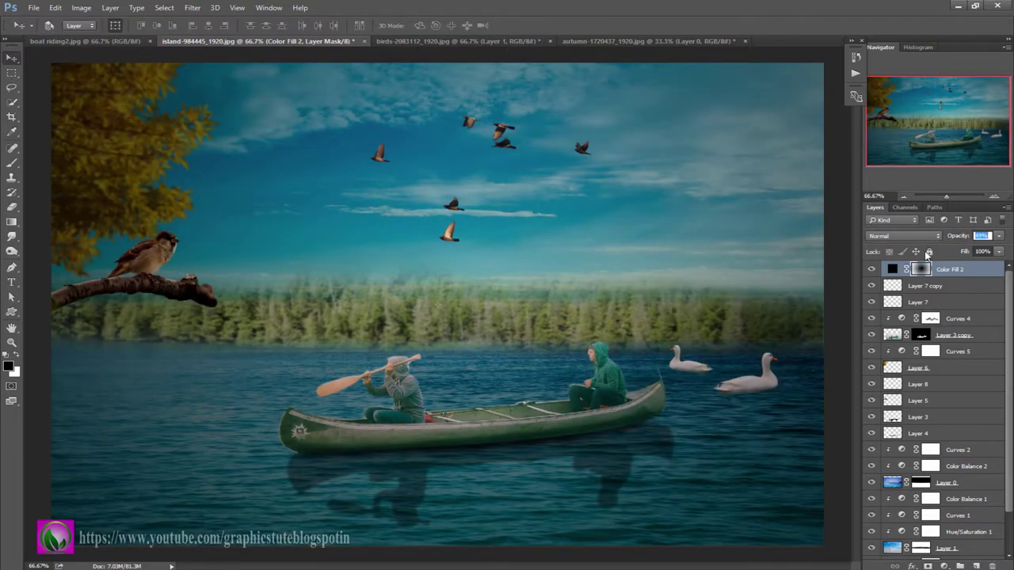
key("Return")
left_click(872, 272)
left_click(872, 271)
left_click(872, 272)
Brush the vignette mask clear over the canoe, paddlers and reflection
left_click(12, 162)
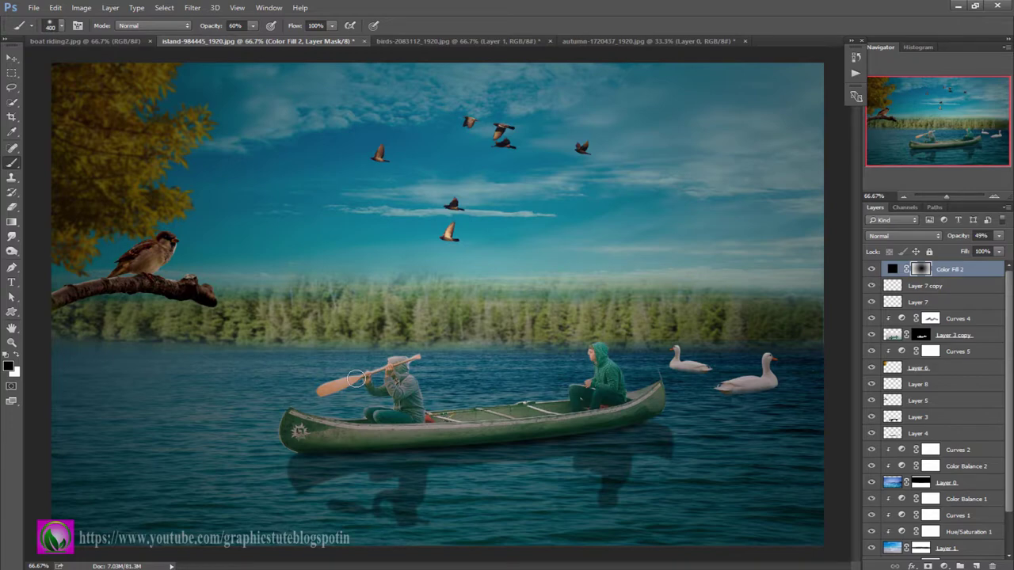
key("bracketright")
key("bracketright")
key("bracketright")
left_click(379, 396)
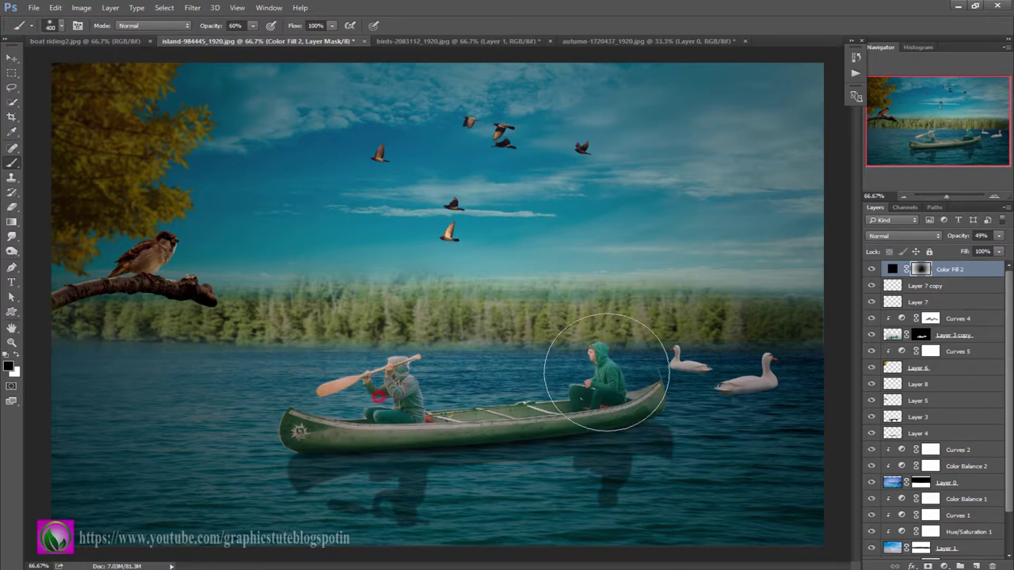
left_click(297, 431)
left_click(239, 373)
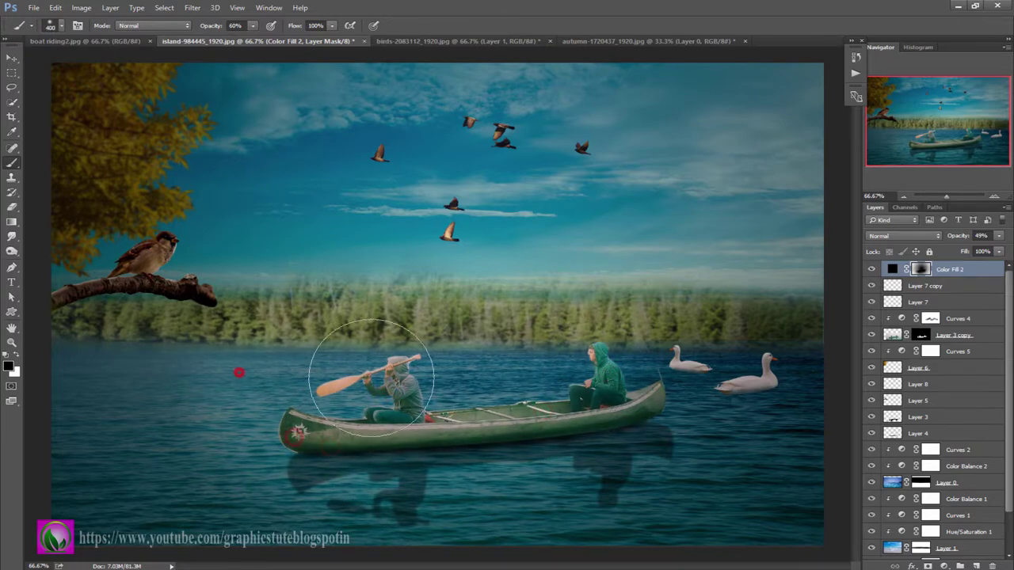
left_click(265, 386)
left_click(459, 478)
left_click(626, 386)
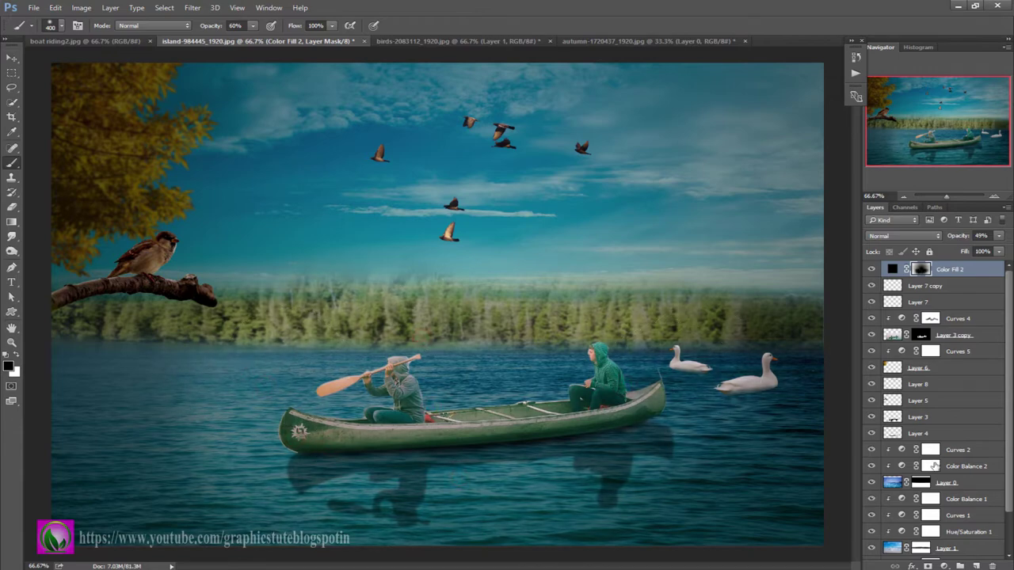
Add a Gradient Fill layer using the green-yellow preset
left_click(943, 566)
left_click(911, 333)
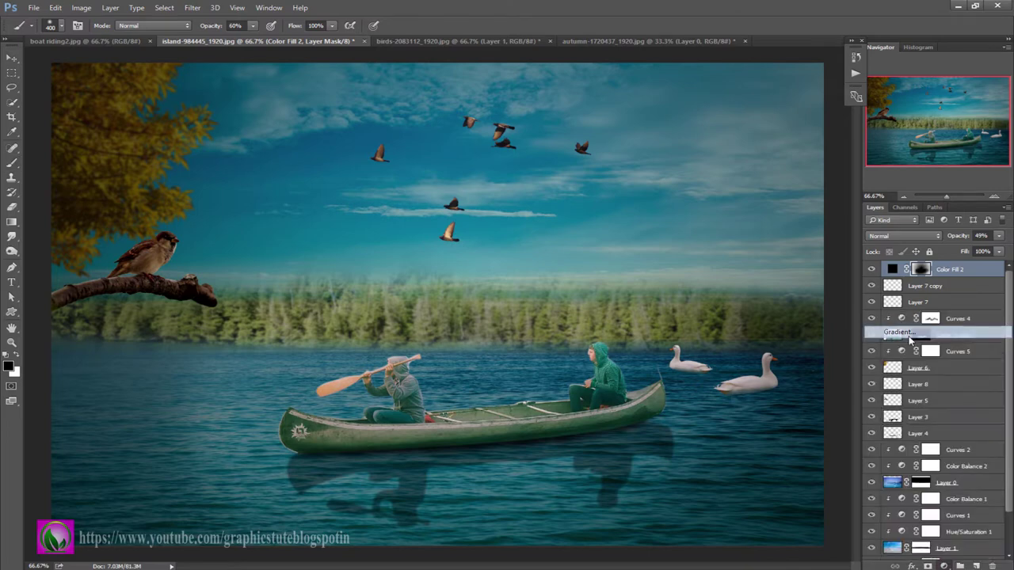
left_click(932, 170)
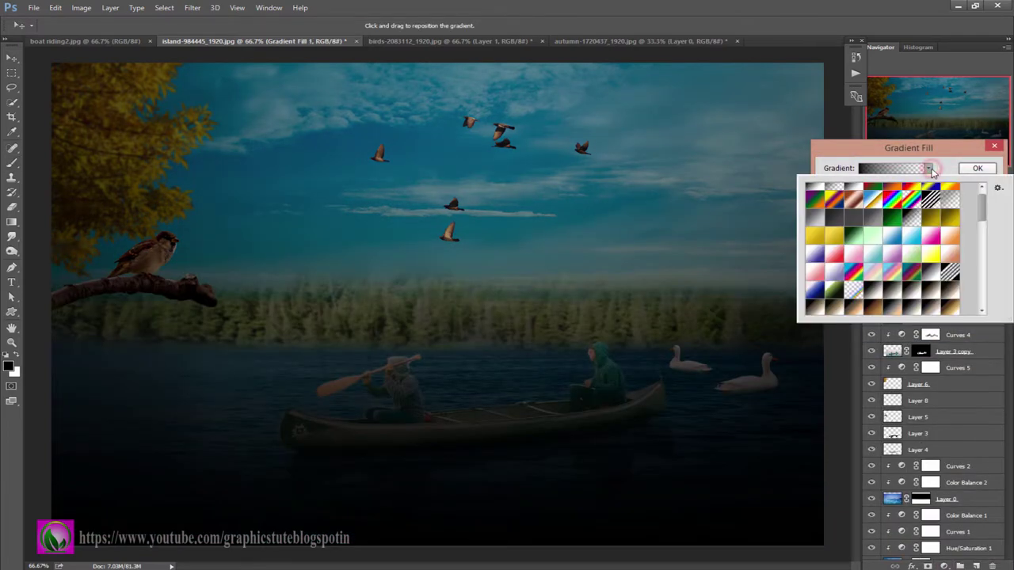
left_click_drag(981, 216, 994, 314)
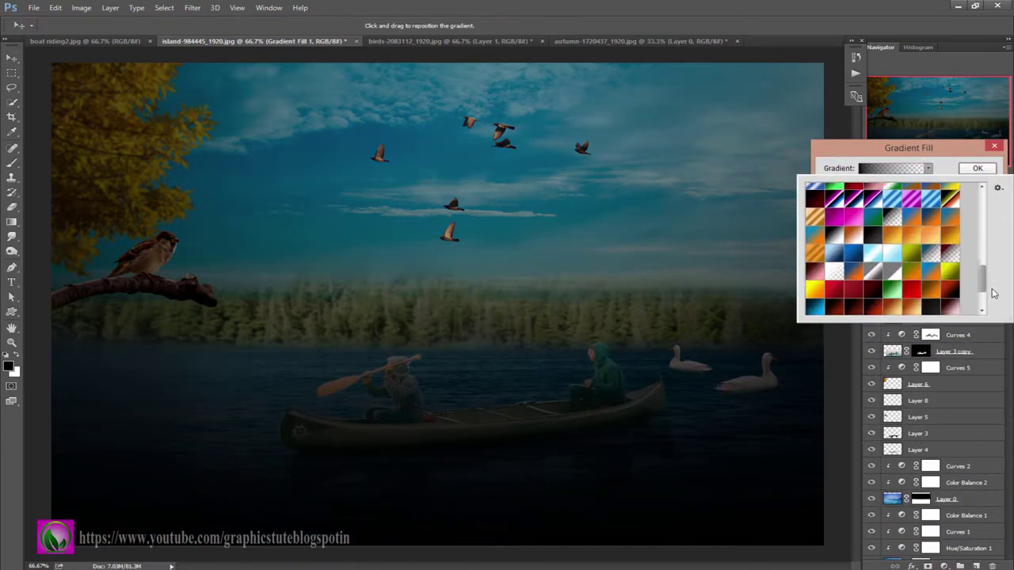
double_click(913, 288)
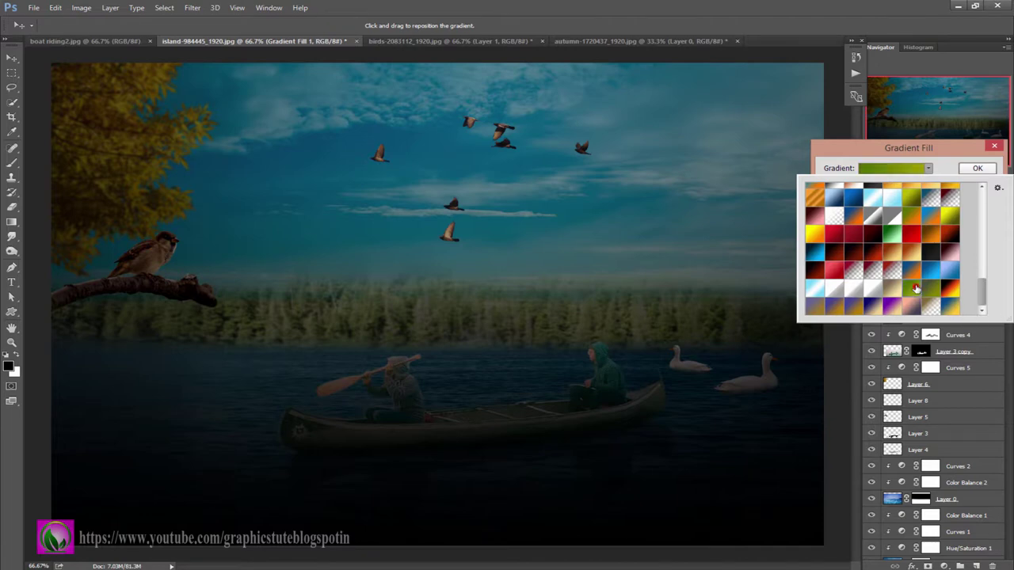
left_click(976, 170)
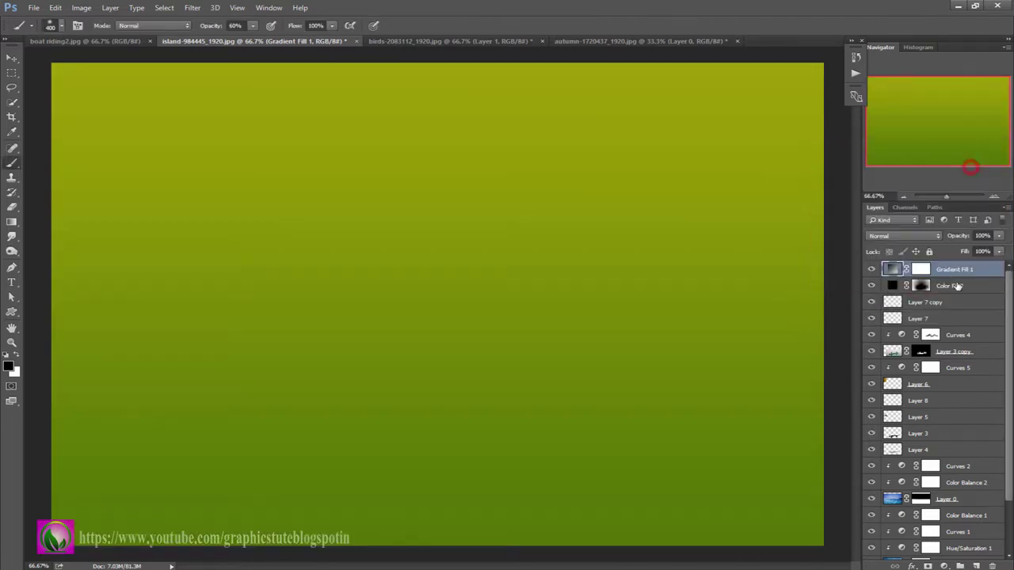
Set the gradient fill to Overlay blend mode at 42% opacity
left_click(927, 236)
left_click(889, 349)
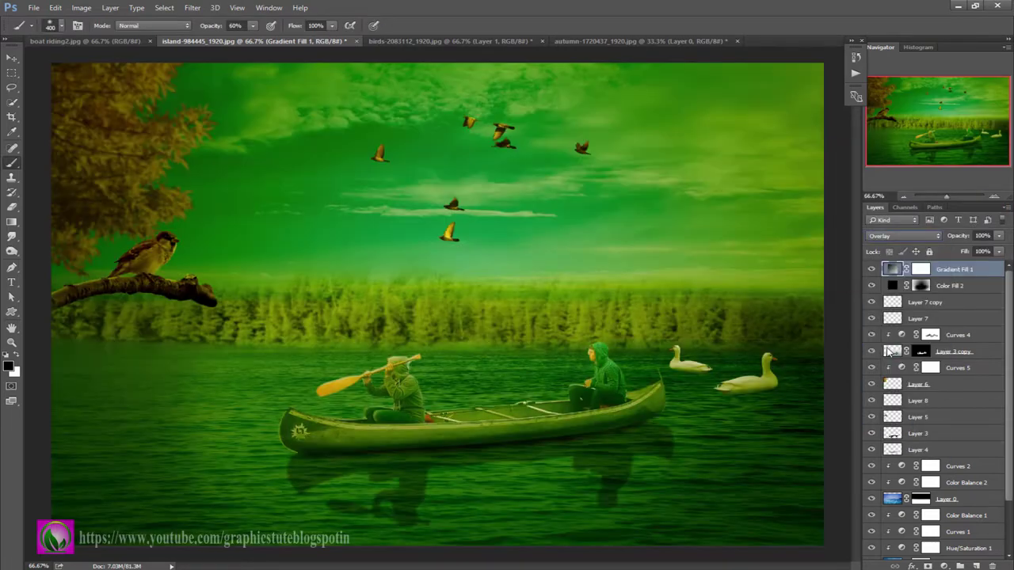
left_click_drag(960, 236, 940, 239)
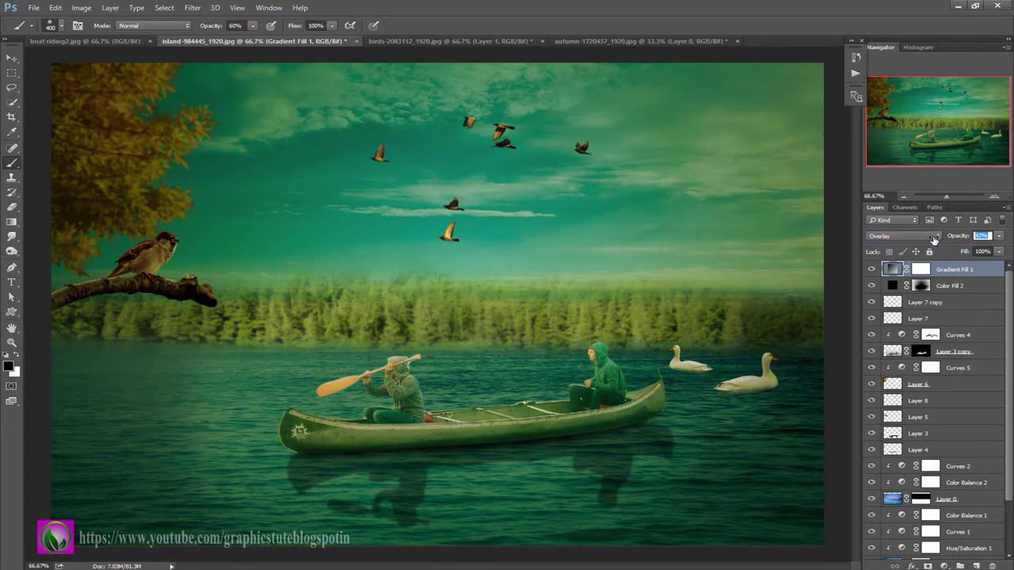
left_click_drag(933, 240, 930, 240)
left_click(872, 269)
left_click(941, 561)
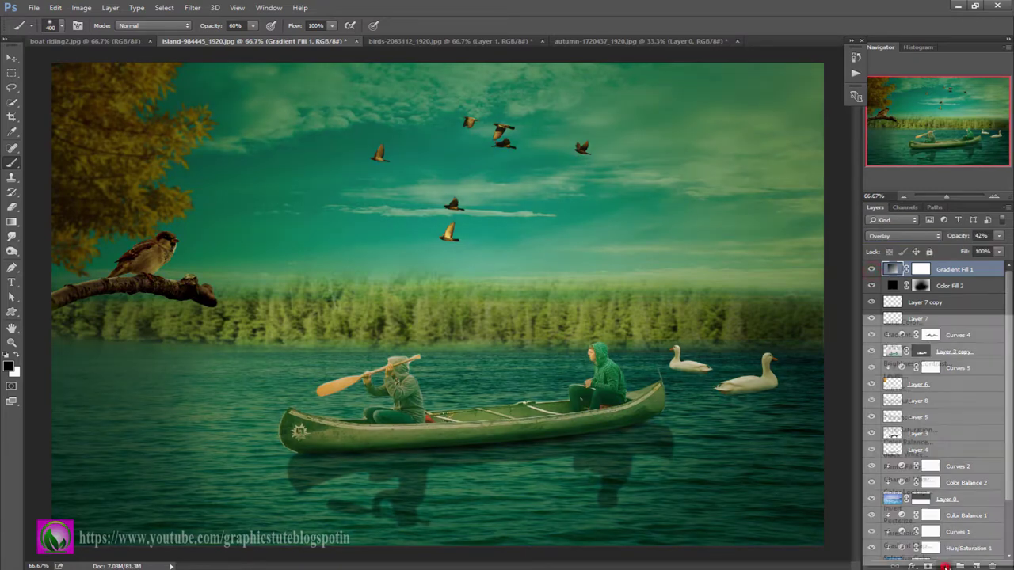
Add a second Gradient Fill layer using the dark-green-to-light-green preset
left_click(847, 330)
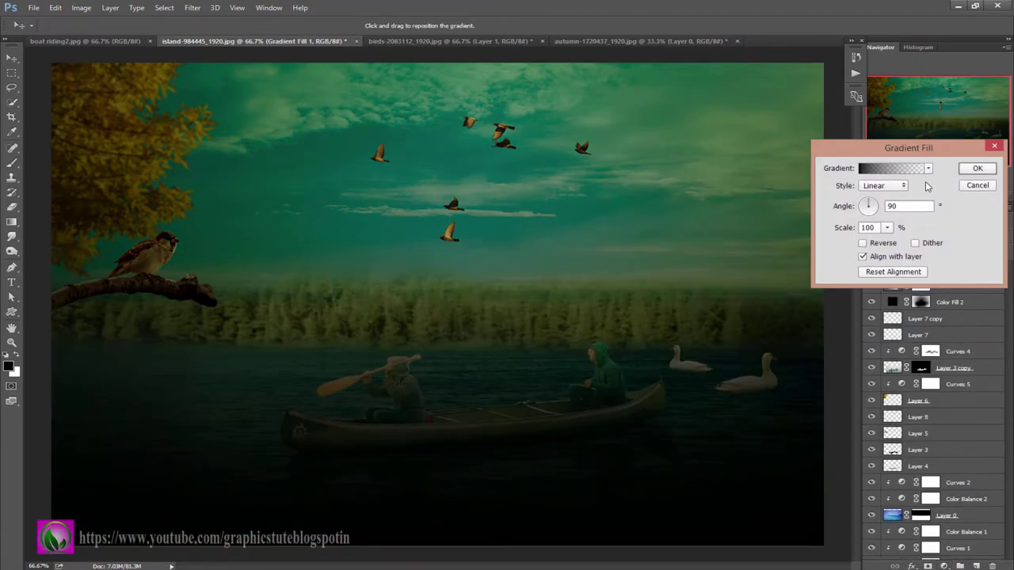
left_click(928, 168)
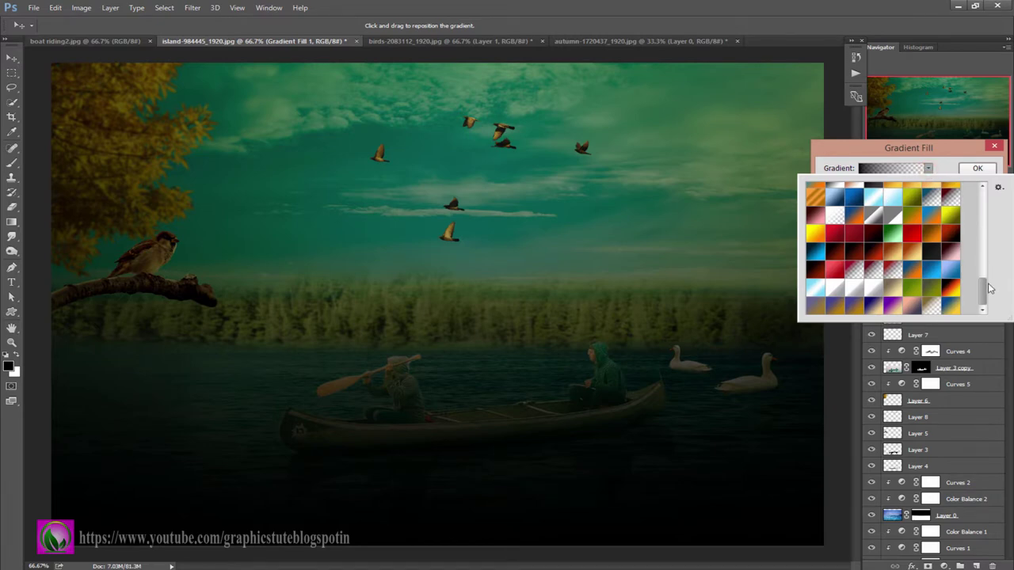
left_click_drag(989, 288, 983, 204)
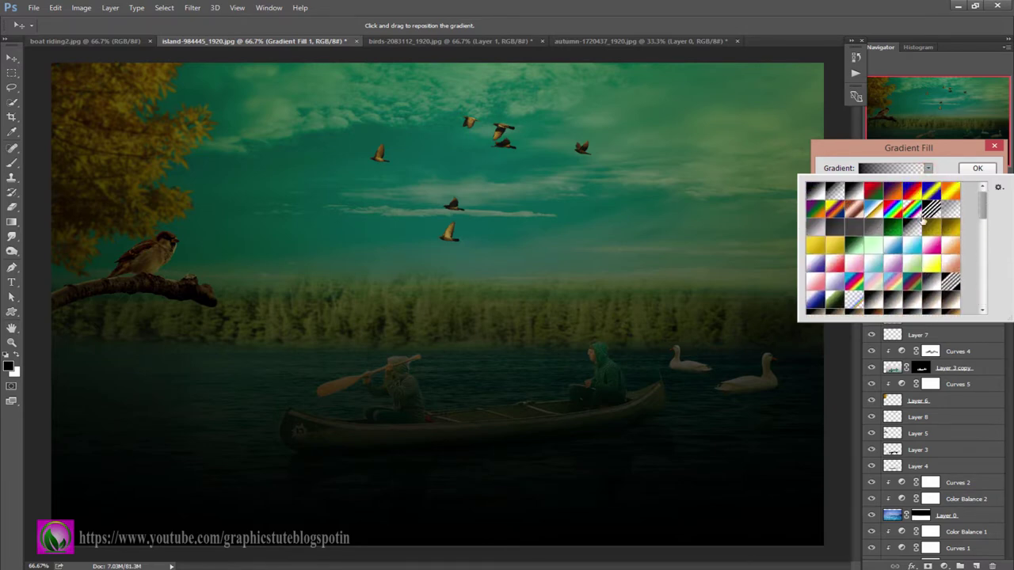
left_click(856, 249)
left_click(961, 167)
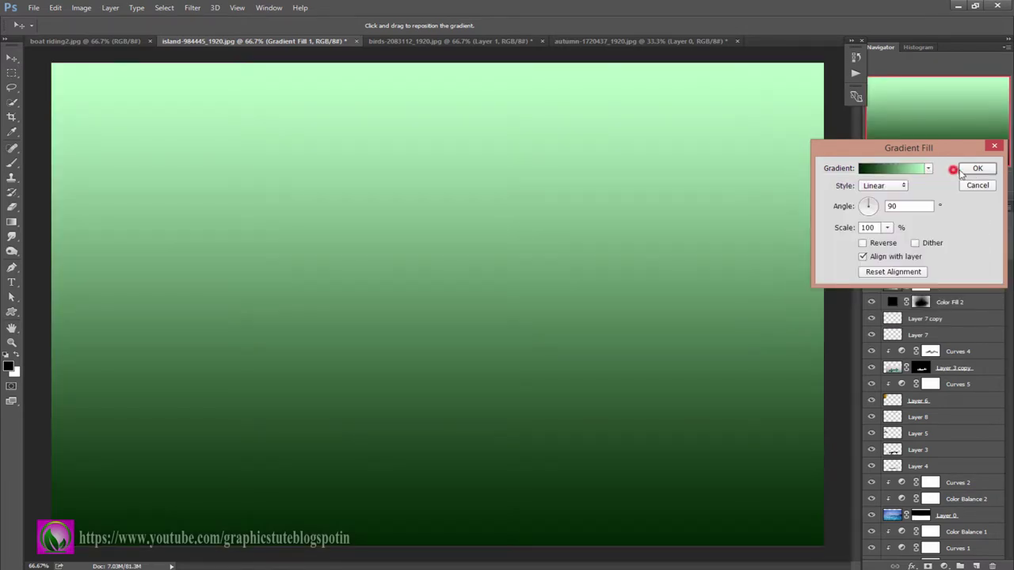
left_click(979, 169)
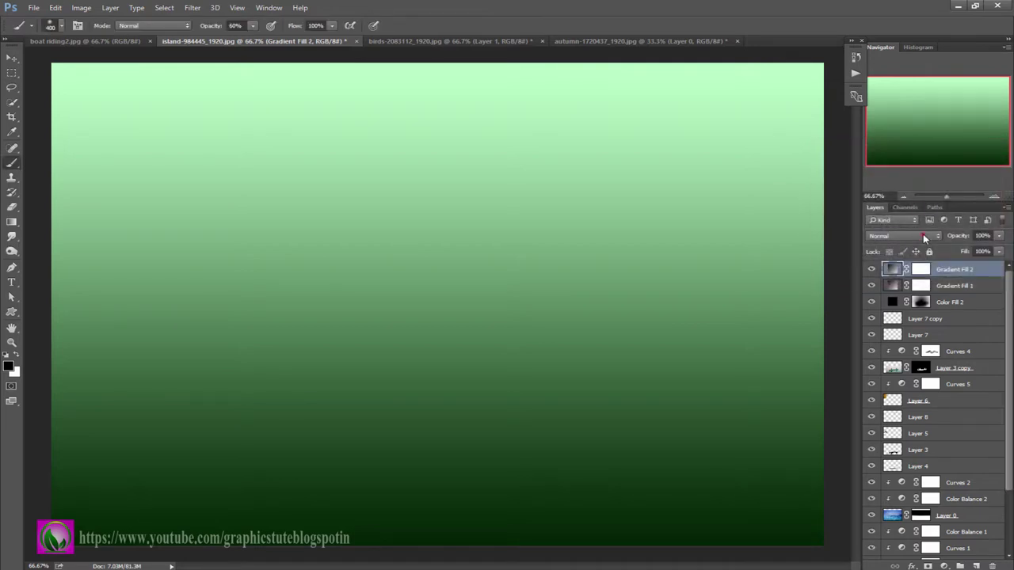
Blend Gradient Fill 2 as Soft Light at about 67% opacity
left_click(923, 234)
left_click(881, 354)
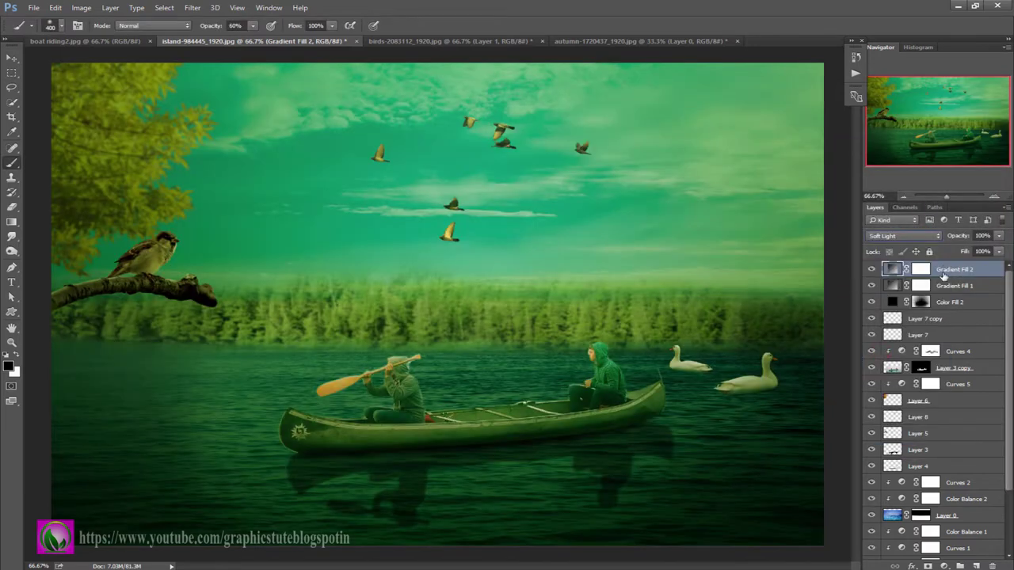
left_click_drag(959, 238, 933, 238)
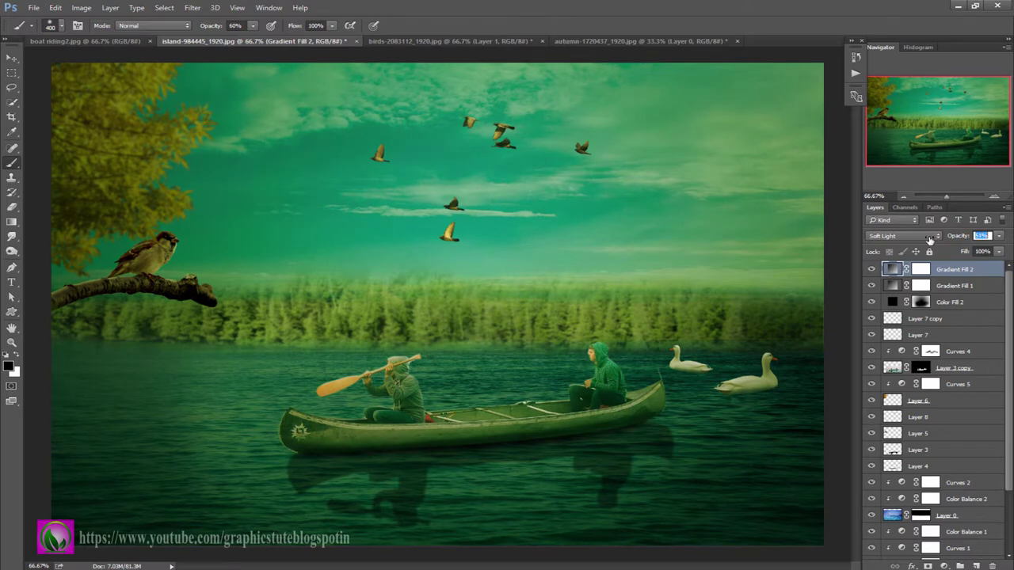
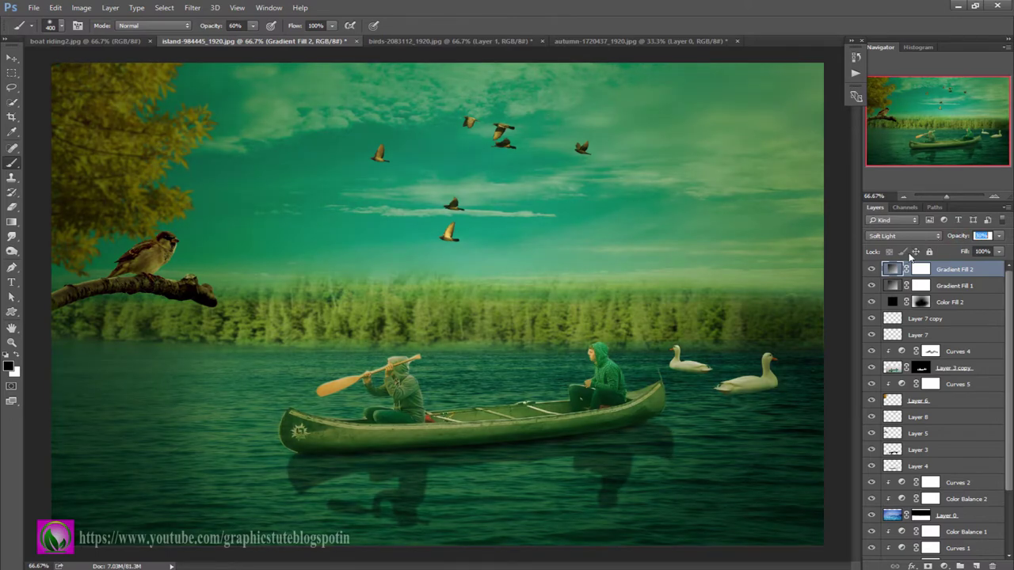
Compare the gradient fills on and off, then add Brightness/Contrast with Brightness 10
left_click(871, 270)
left_click(870, 286)
left_click(944, 566)
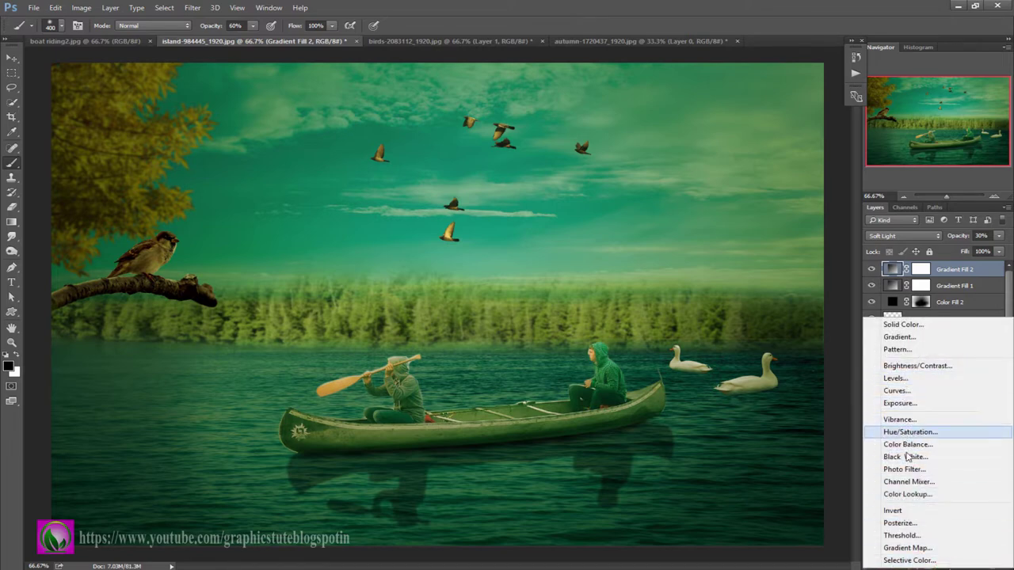
left_click(903, 366)
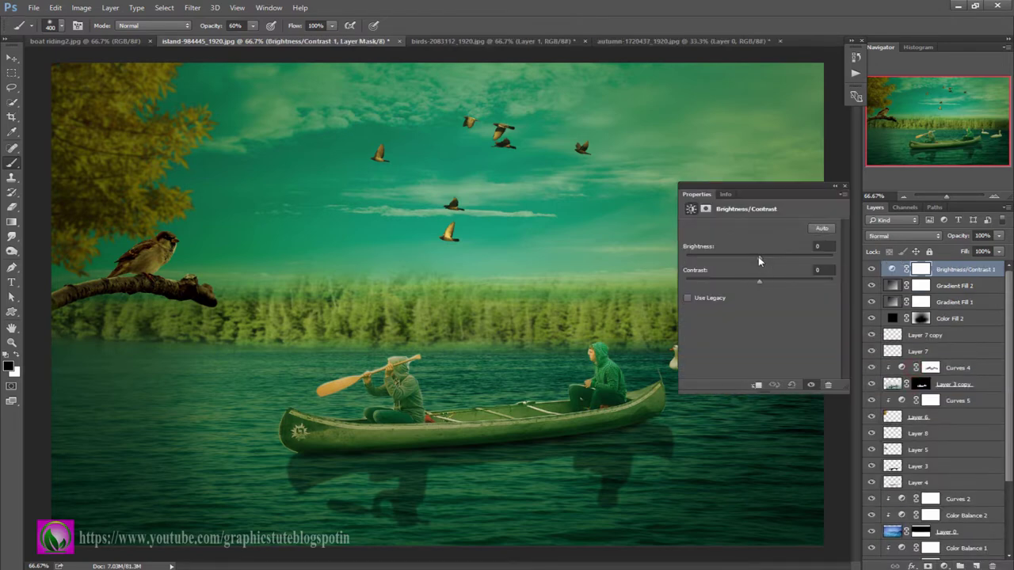
left_click_drag(758, 257, 764, 257)
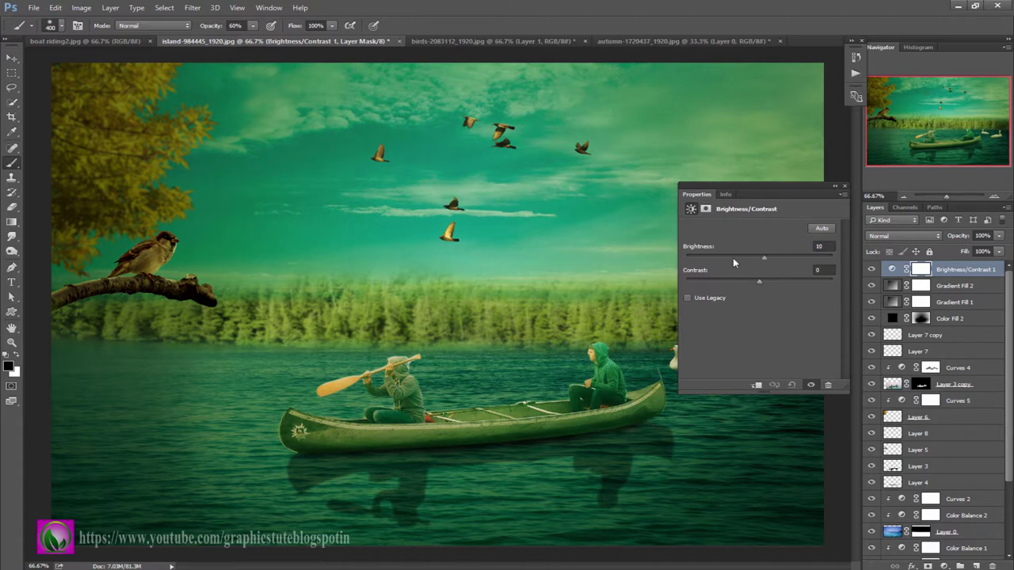
left_click(843, 185)
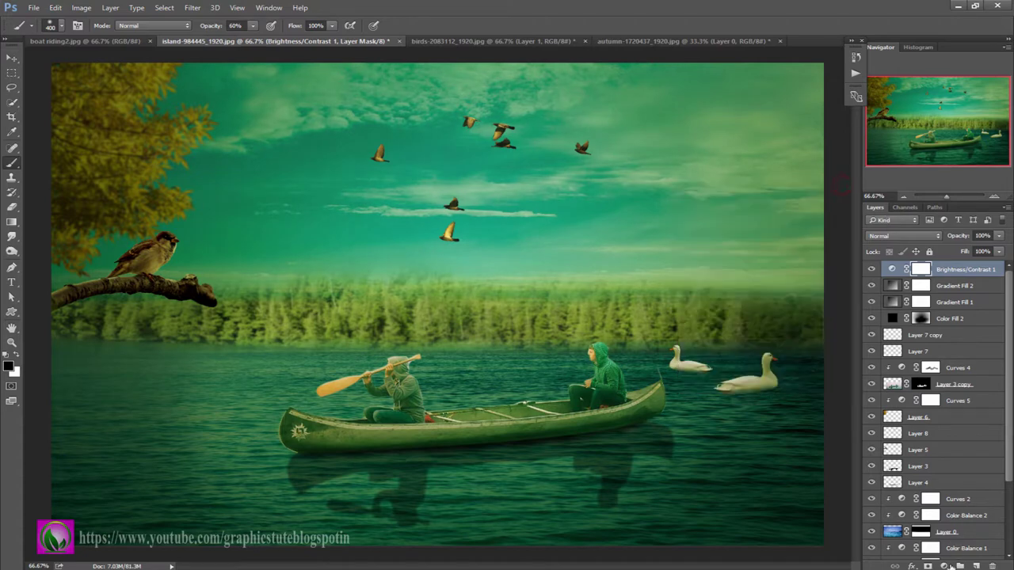
Add a Color Balance layer with midtones Red +24, Green 0, Blue −7
left_click(951, 567)
left_click(911, 438)
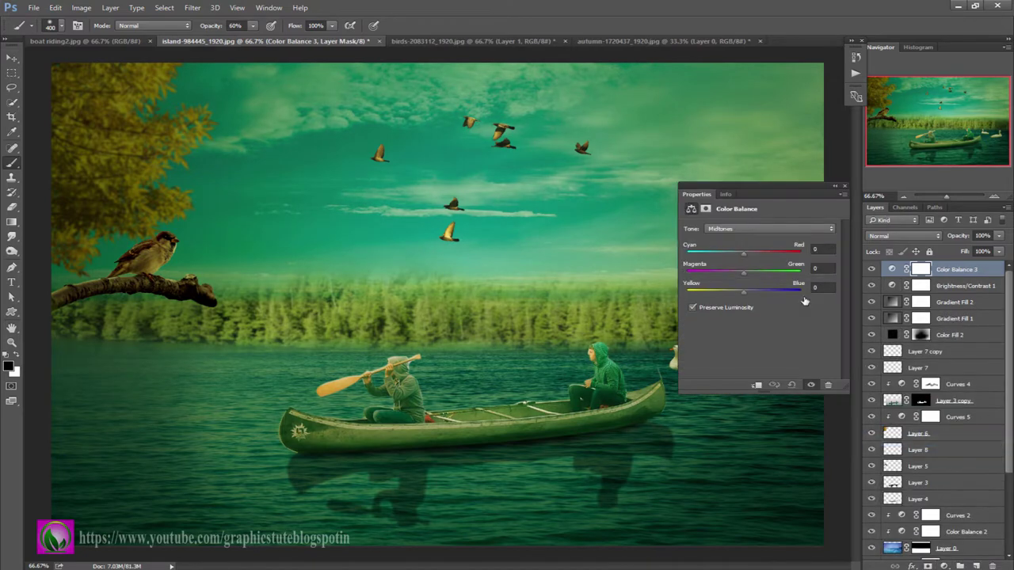
left_click_drag(745, 258, 754, 257)
left_click_drag(743, 292, 745, 277)
left_click(846, 188)
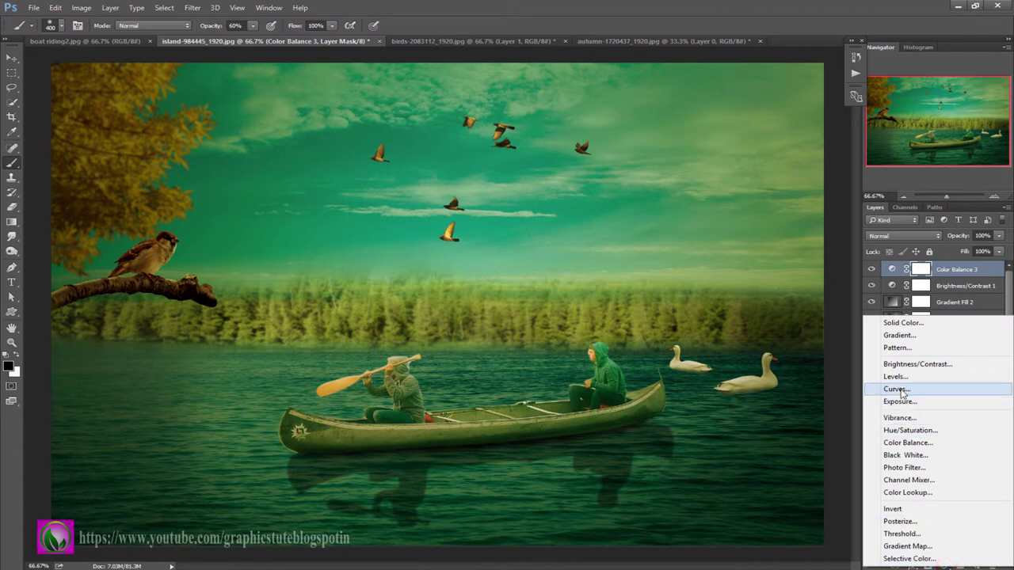
Add a Curves adjustment and adjust the Green channel's black point
left_click(899, 389)
left_click(765, 243)
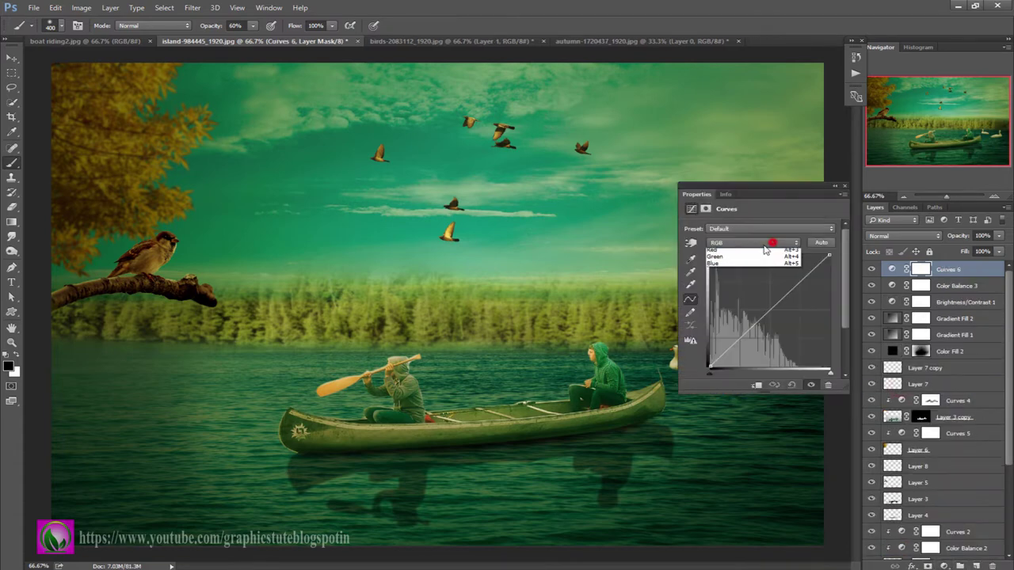
left_click(716, 266)
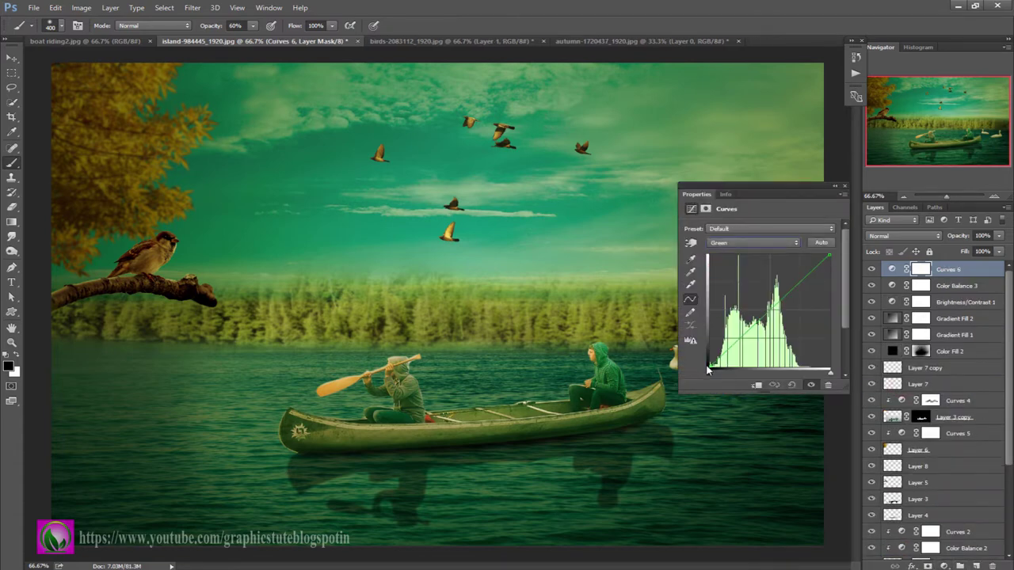
left_click_drag(713, 364, 710, 369)
Nudge both the bright and dark endpoints of the Red channel curve
left_click(756, 244)
left_click(752, 259)
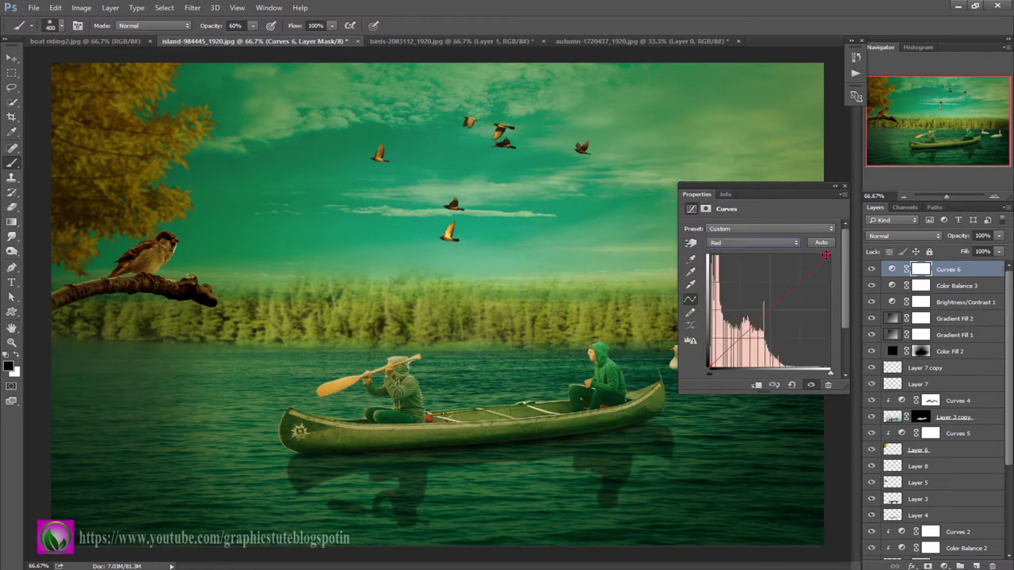
left_click_drag(827, 255, 830, 254)
left_click_drag(710, 368, 713, 366)
left_click(844, 187)
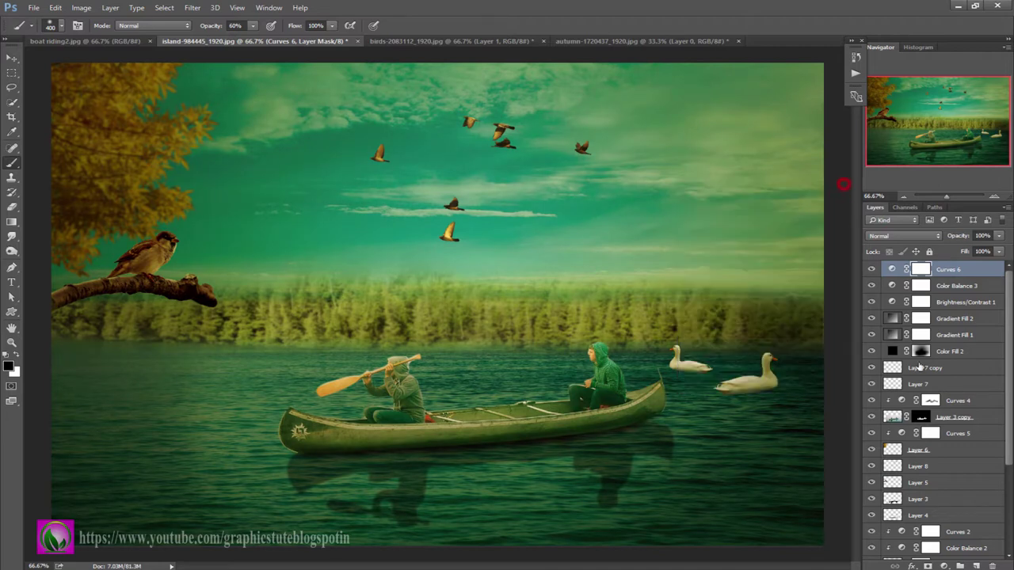
Stamp all visible layers into new Layer 9, then raise exposure and set contrast +13 in Camera Raw
left_click(976, 566)
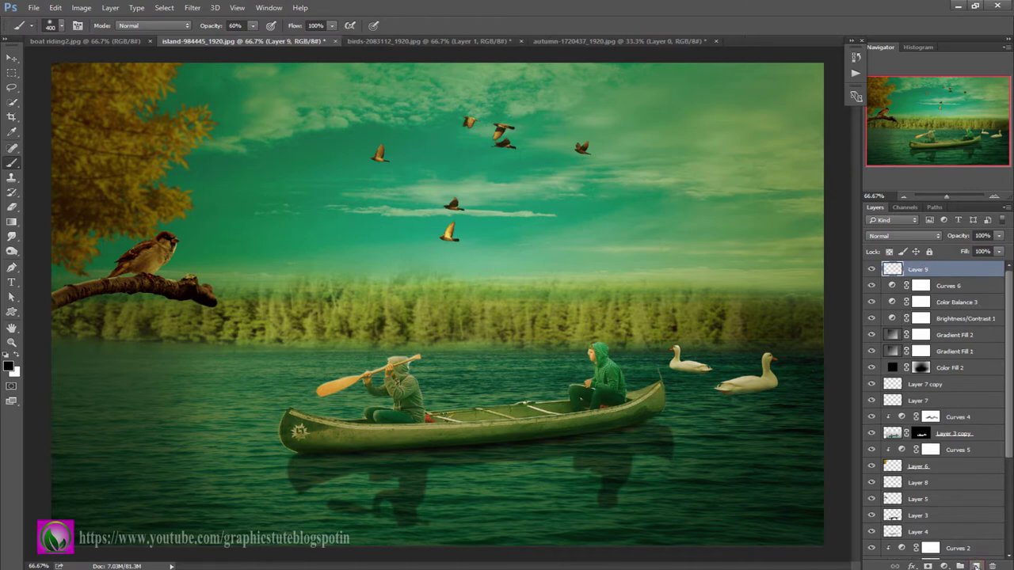
key("ctrl+shift+alt+e")
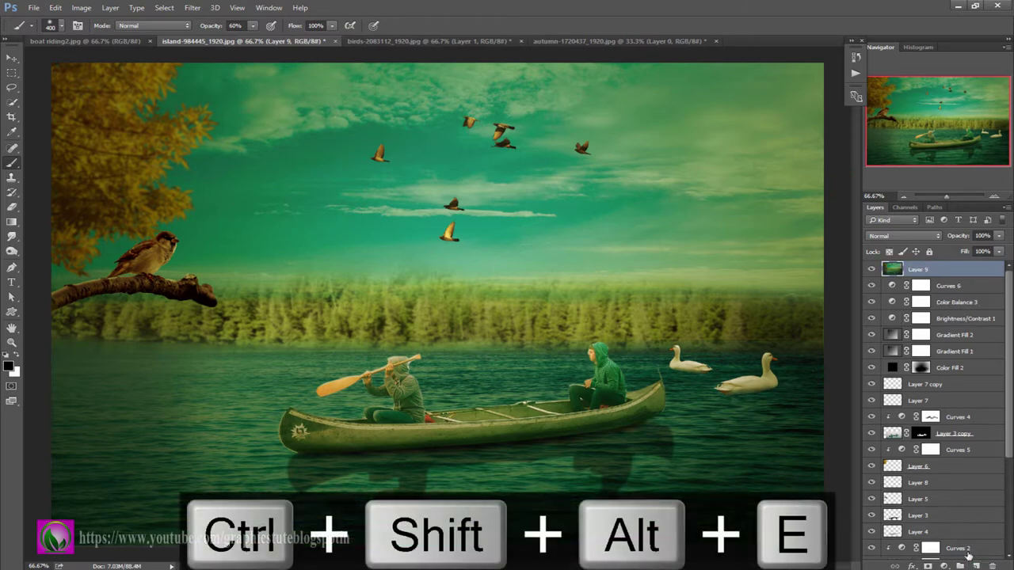
left_click(193, 7)
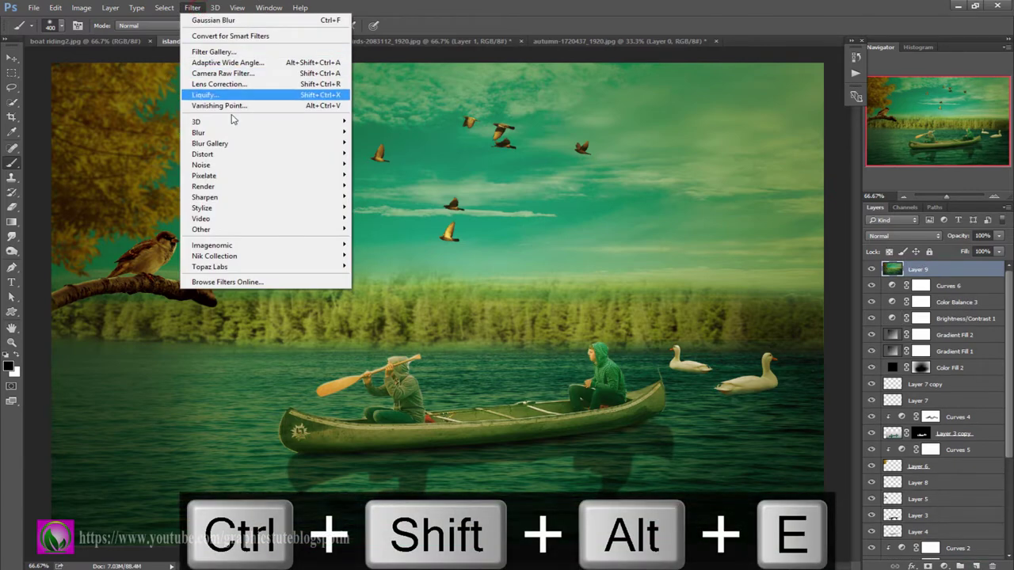
left_click(226, 72)
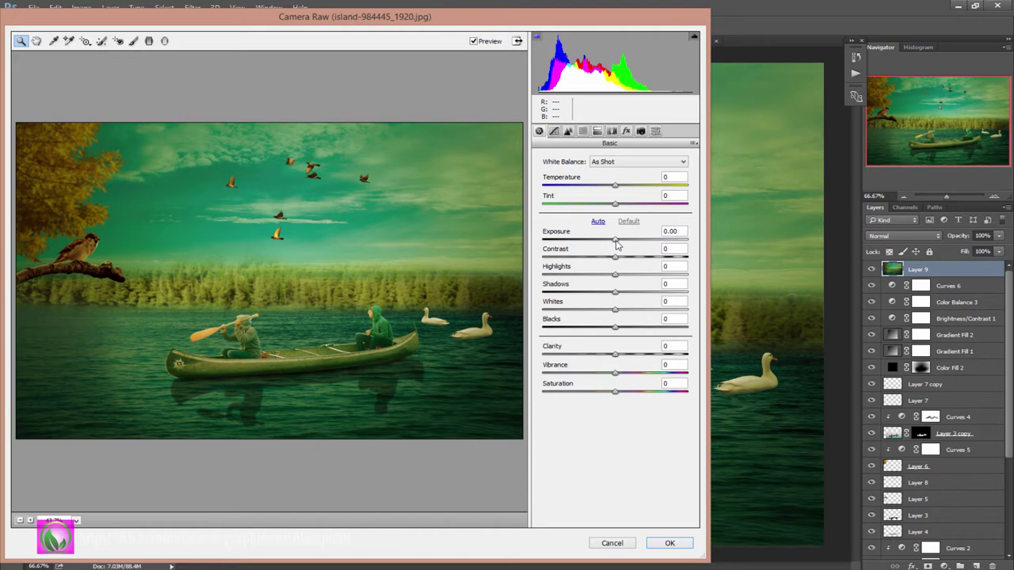
mouse_move(617, 241)
left_mouse_down()
mouse_move(646, 261)
mouse_move(591, 277)
left_mouse_up()
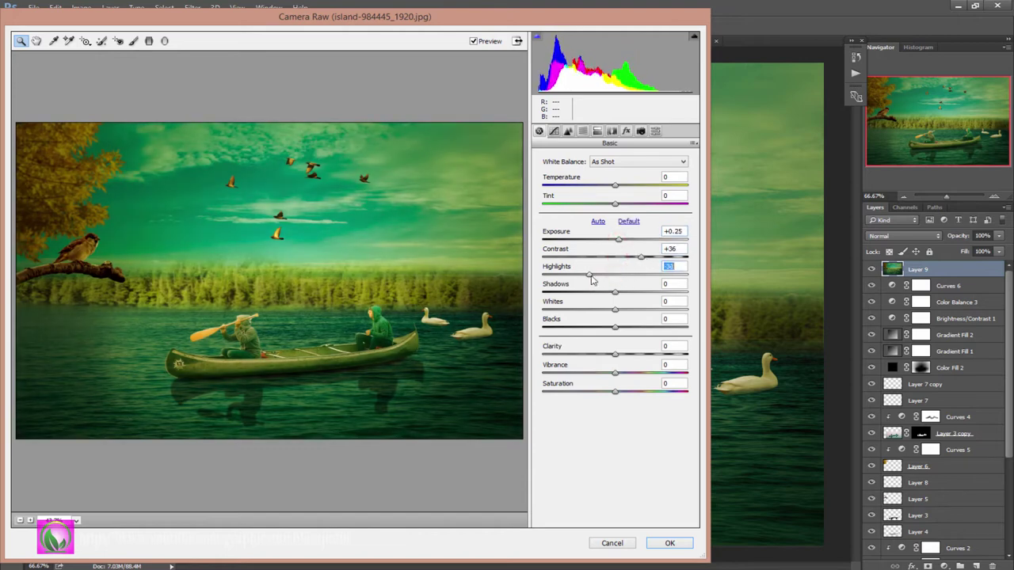
left_click_drag(641, 258, 625, 258)
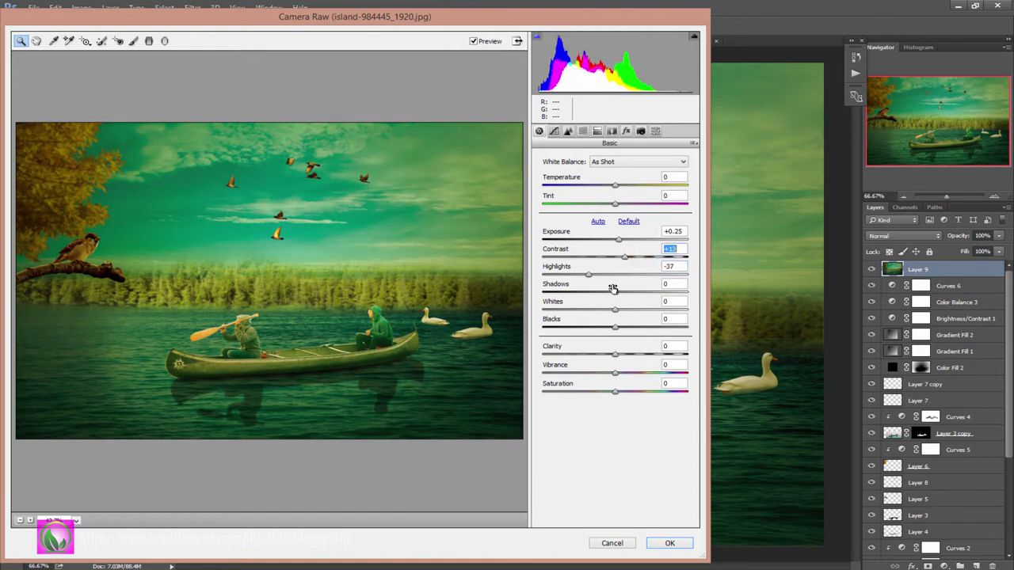
Lift shadows to +21, adjust the temperature, and apply the Camera Raw grading
mouse_move(615, 293)
left_mouse_down()
mouse_move(631, 294)
mouse_move(636, 310)
mouse_move(619, 327)
mouse_move(634, 354)
left_mouse_up()
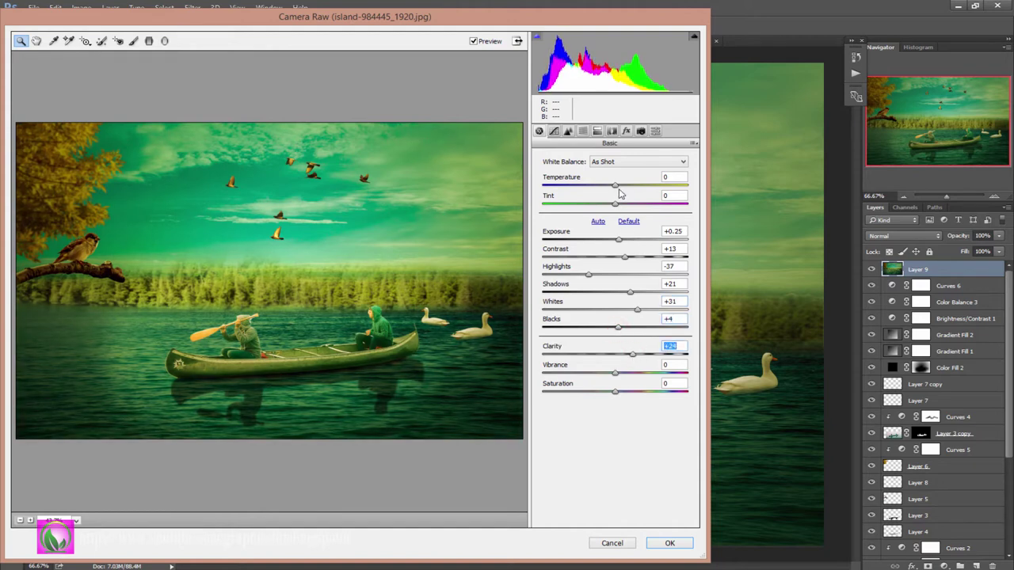
left_click_drag(615, 185, 604, 205)
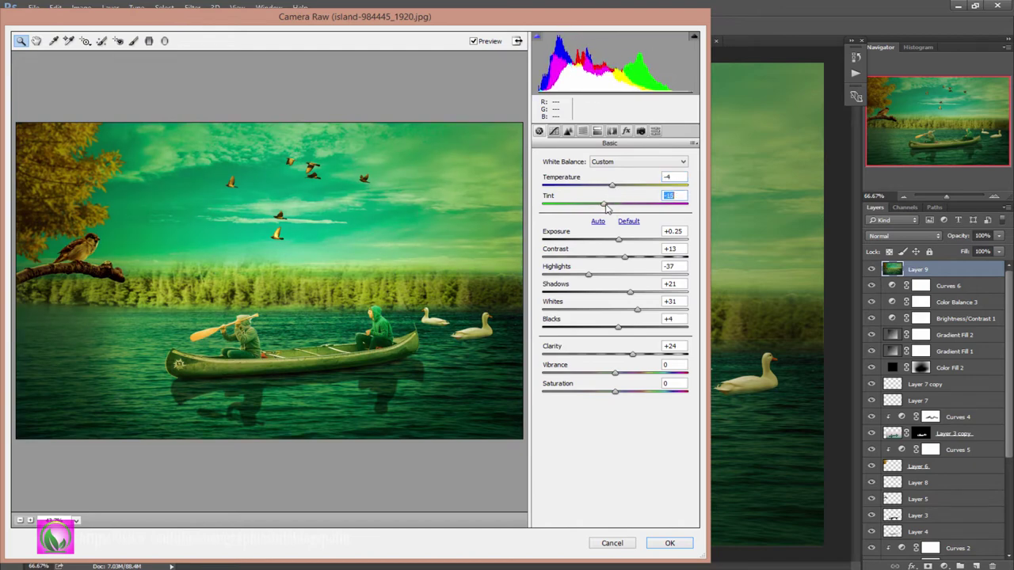
left_click(663, 543)
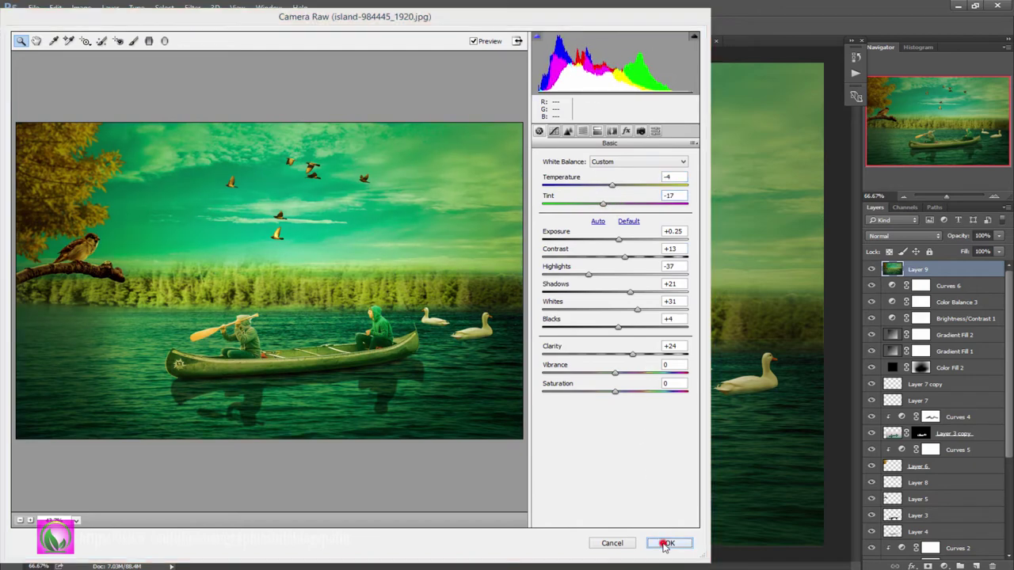
left_click(869, 269)
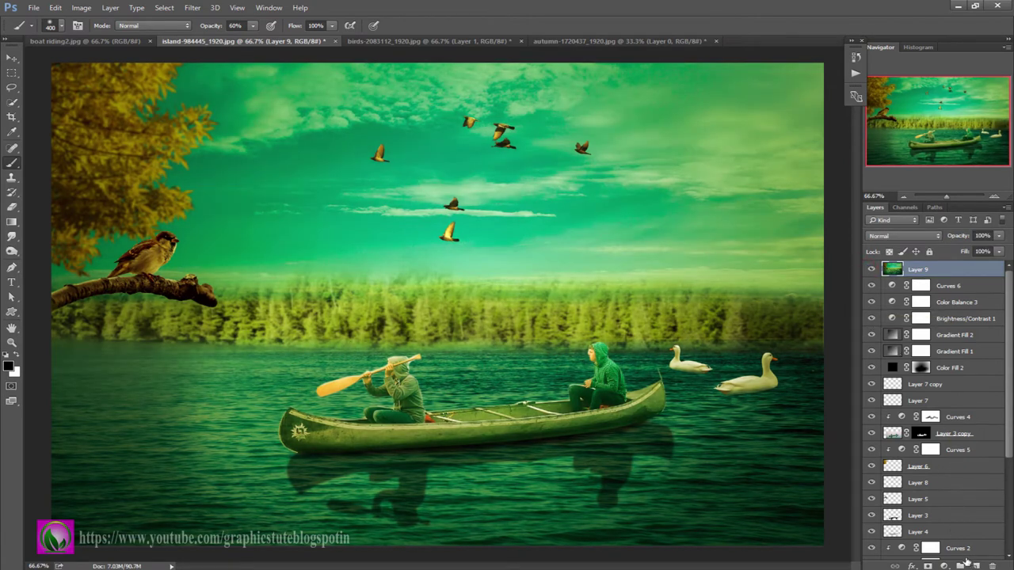
Duplicate Layer 9, set it to Vivid Light, and apply a 0.7-pixel High Pass
key("ctrl+j")
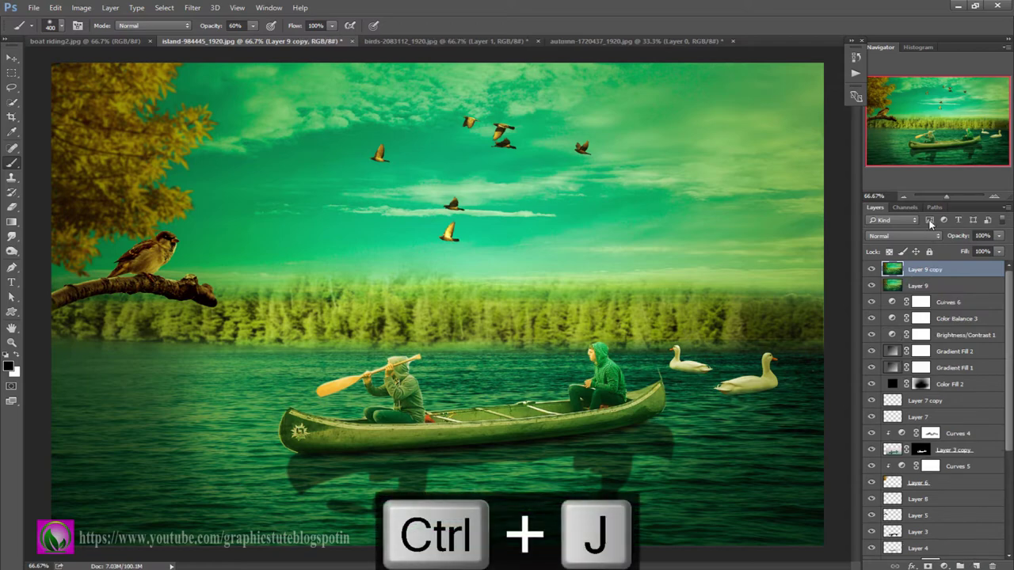
left_click(923, 236)
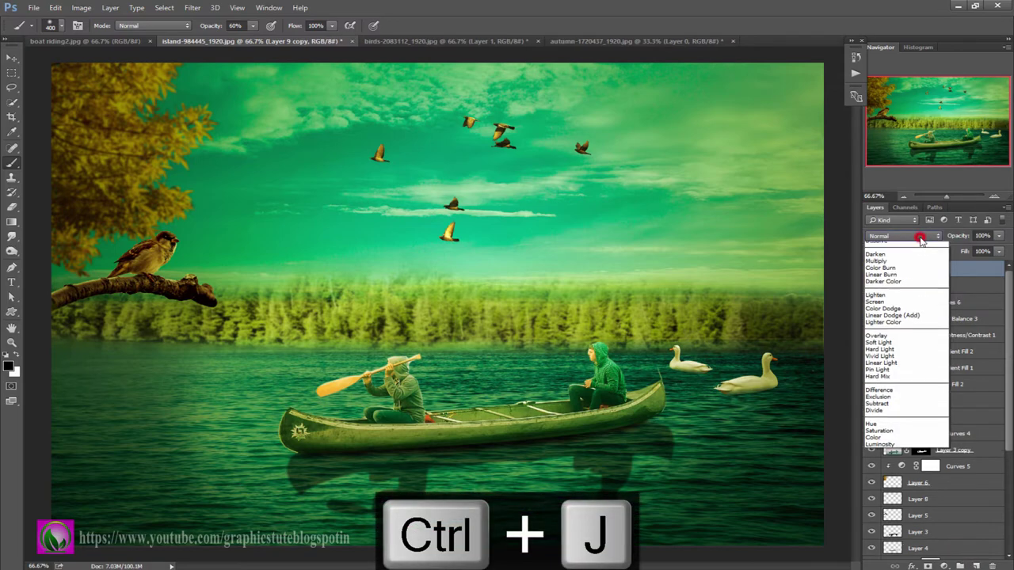
left_click(881, 367)
left_click(192, 7)
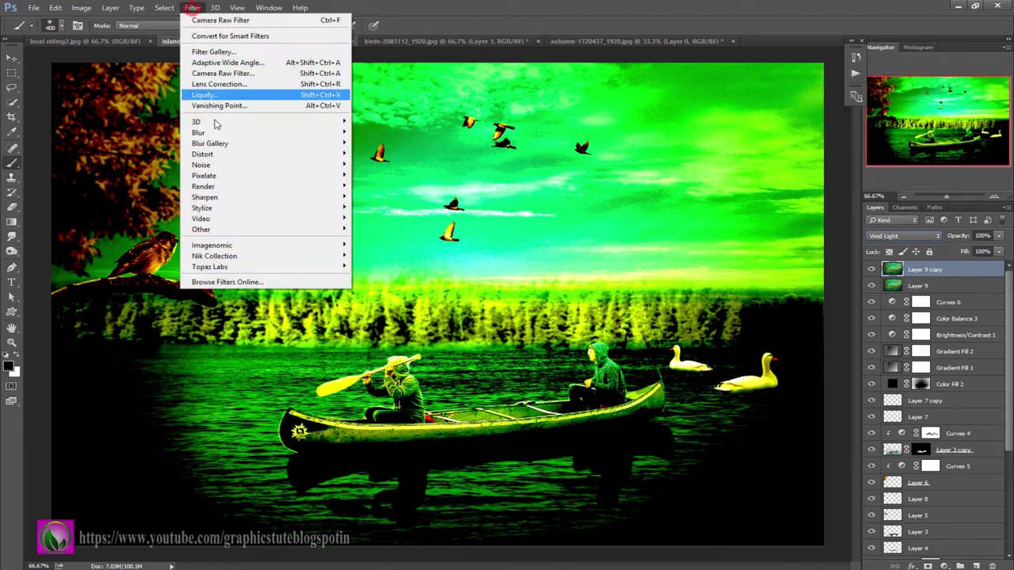
mouse_move(202, 229)
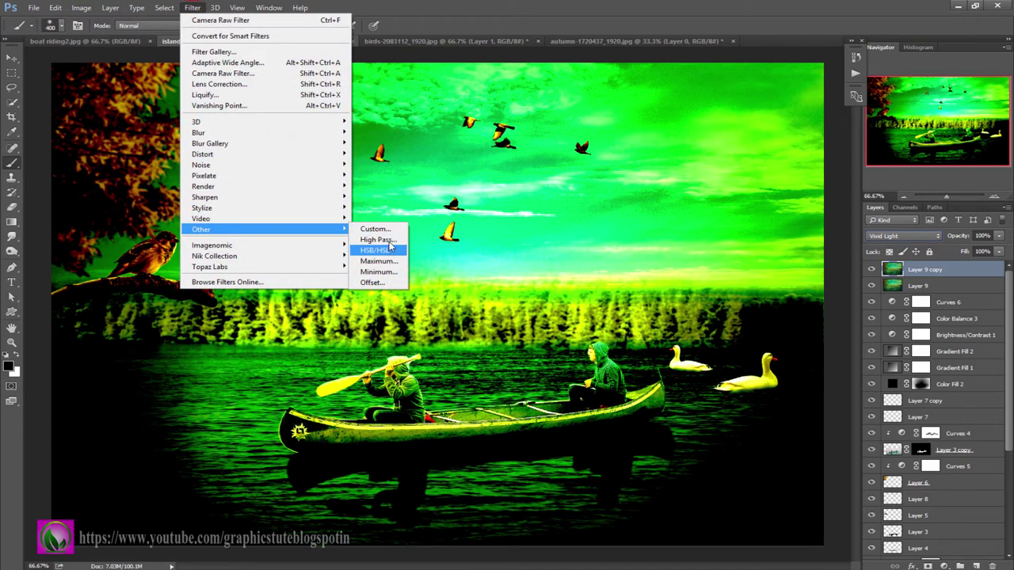
left_click(389, 240)
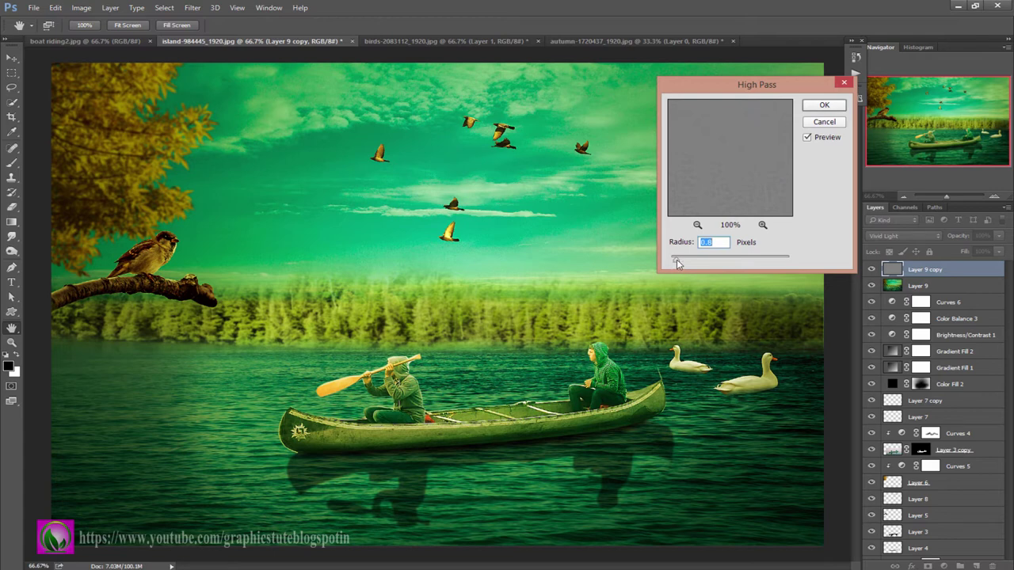
left_click_drag(678, 263, 675, 263)
left_click(824, 105)
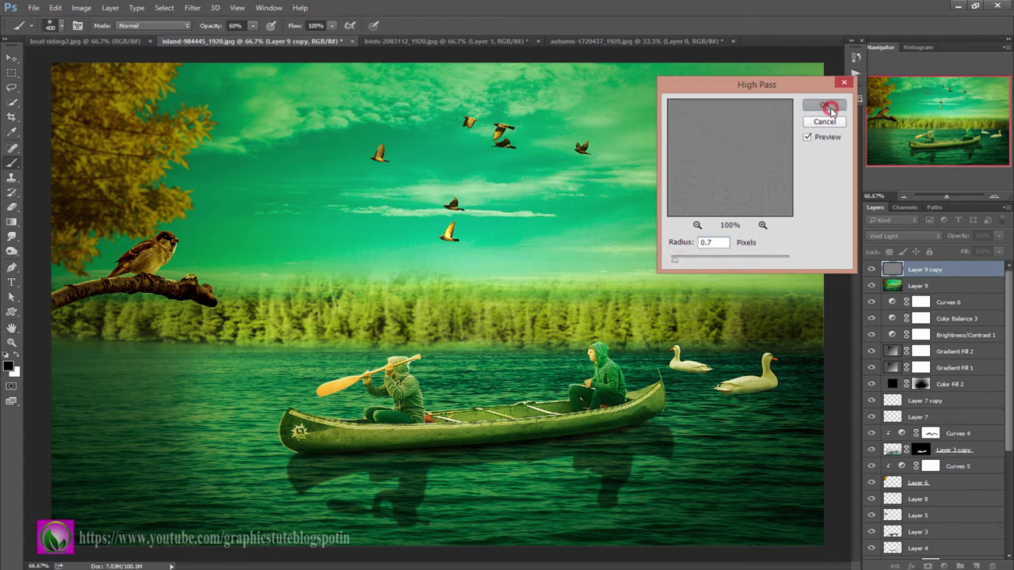
Toggle the sharpening layer to compare, then zoom out to see the whole composite
key("b")
left_click(12, 343)
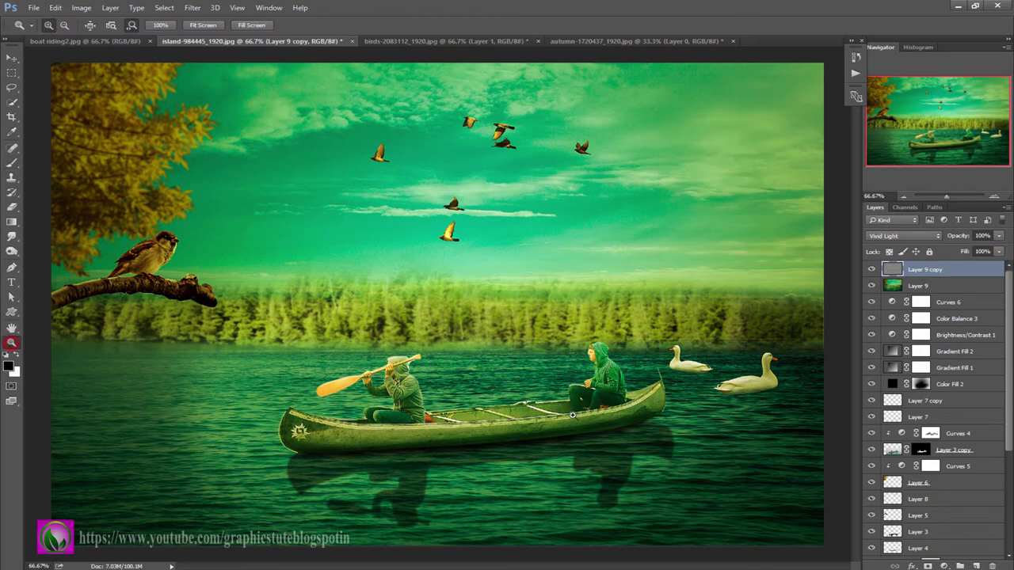
left_click(872, 270)
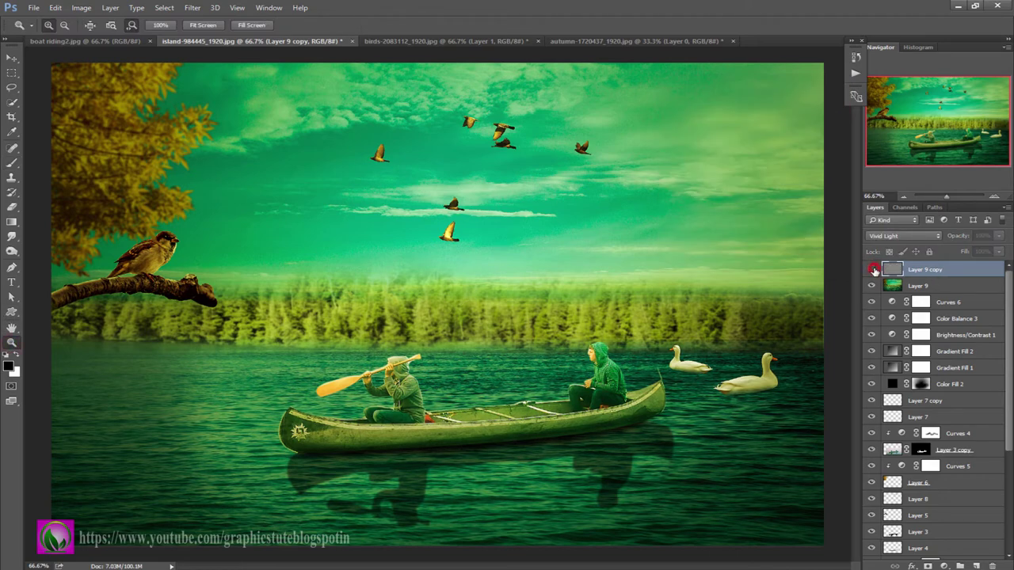
left_click(872, 270)
left_click(872, 270)
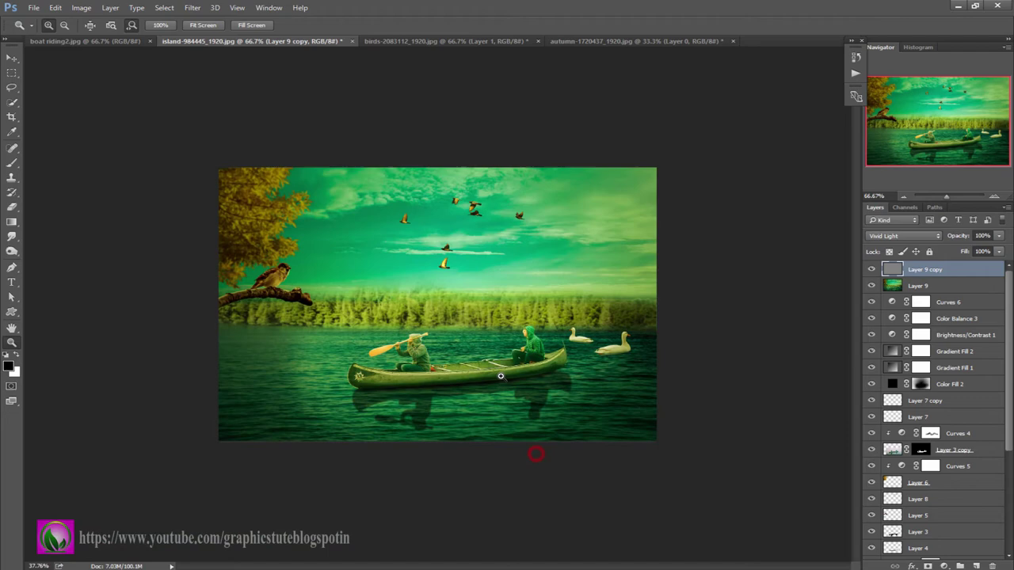
mouse_move(537, 453)
left_mouse_down()
mouse_move(523, 379)
mouse_move(538, 387)
left_mouse_up()
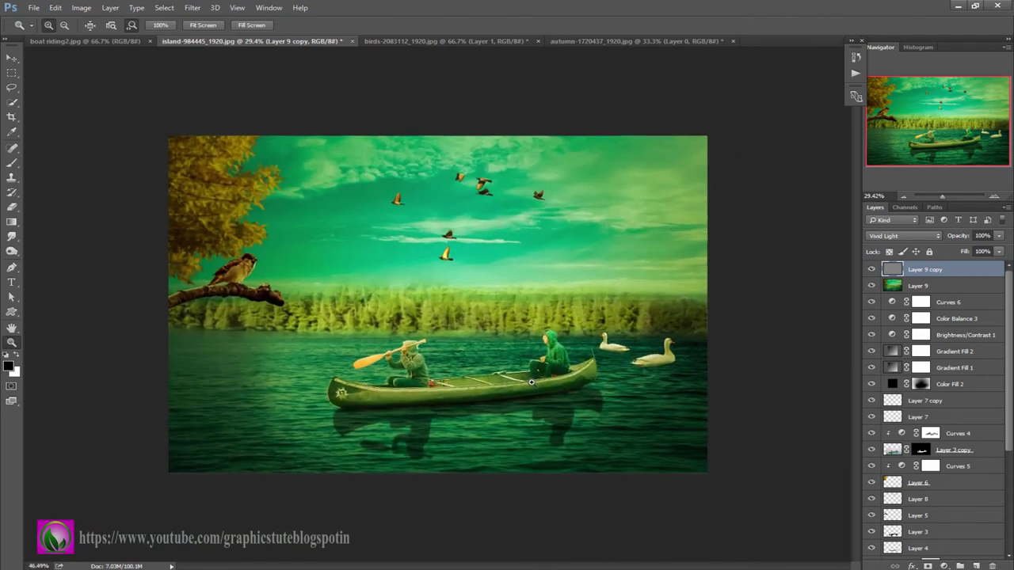